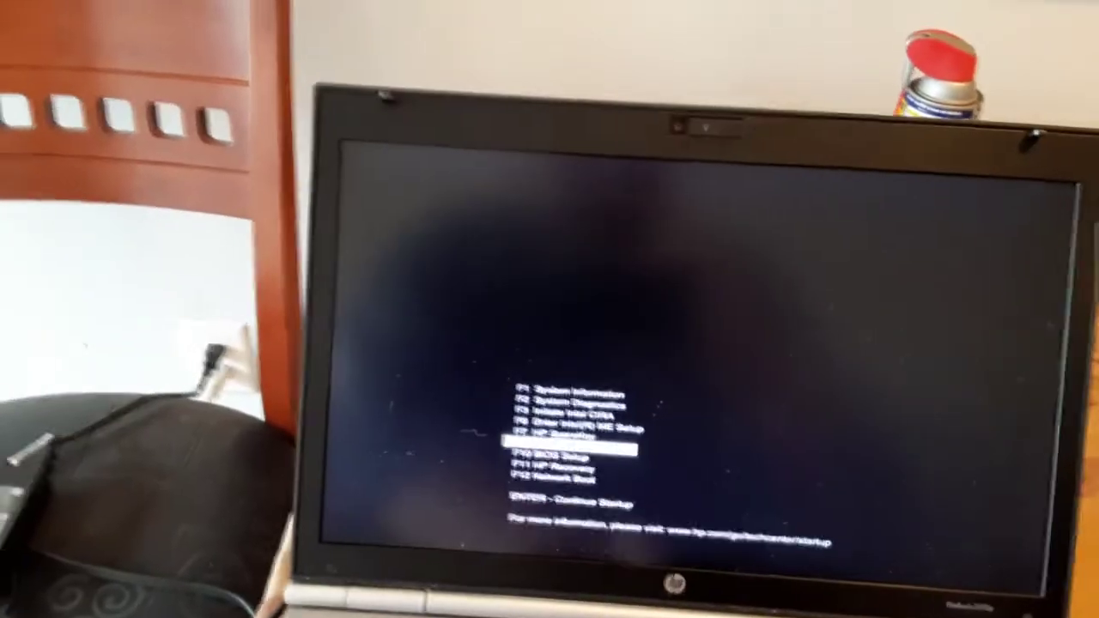
- Bring up HP Boot Device Options with F9 to boot DBAN from the SanDisk USB stick
{"action": "key", "text": "F9"}
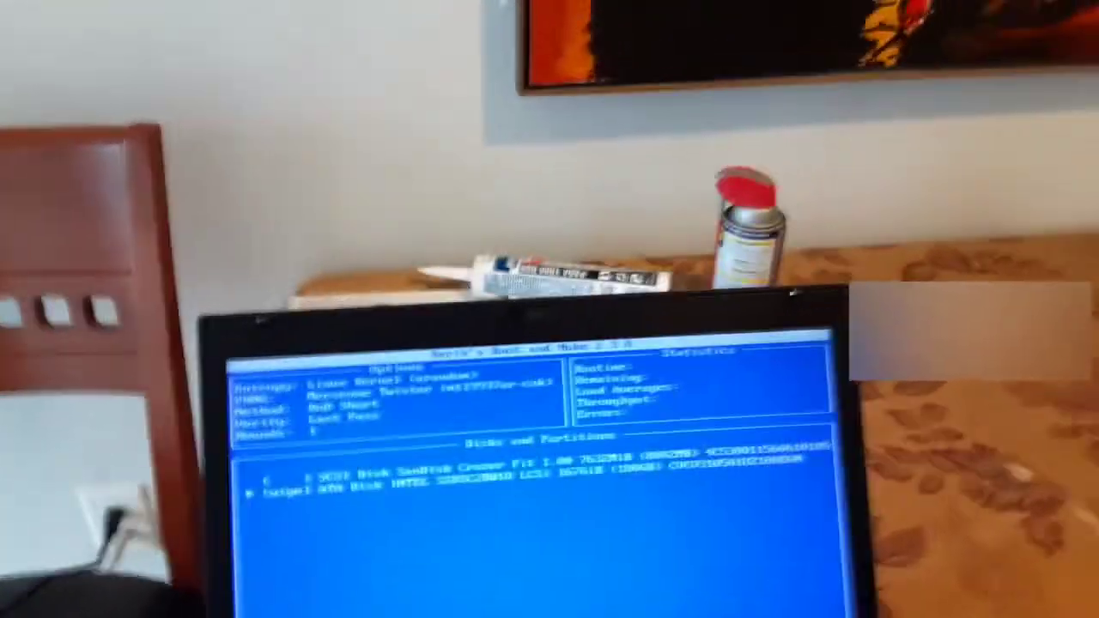
- Set the wipe method for the 180GB Intel SSD to DoD Short
{"action": "key", "text": "m"}
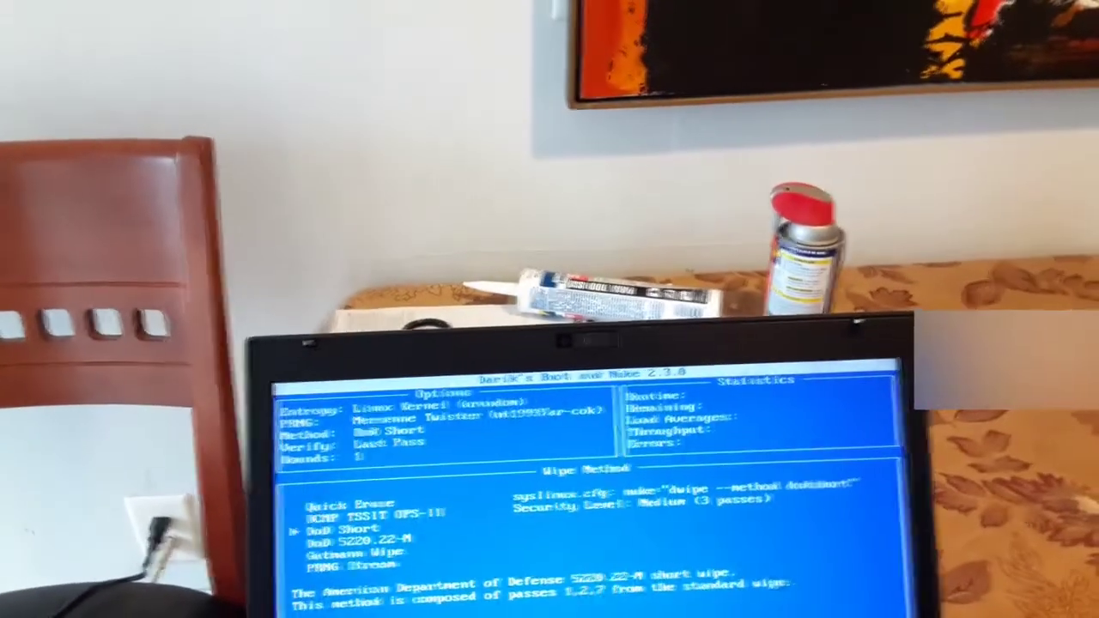
{"action": "key", "text": "Up"}
{"action": "key", "text": "Up"}
{"action": "key", "text": "Down"}
{"action": "key", "text": "Down"}
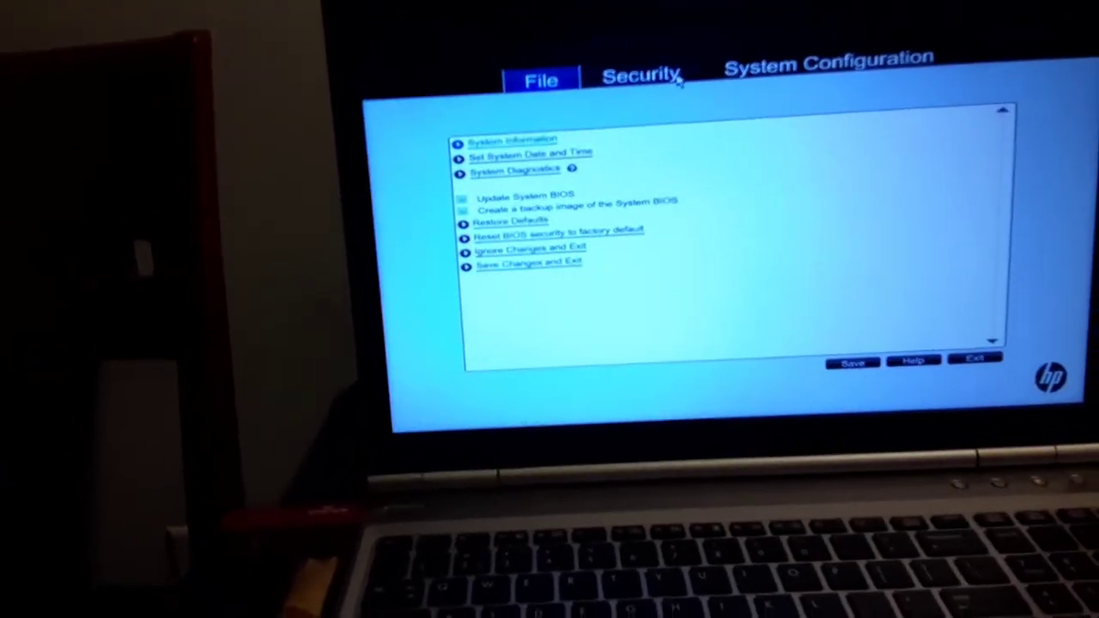
- Review the Security settings tab in HP Computer Setup
{"action": "left_click", "coordinate": [678, 77]}
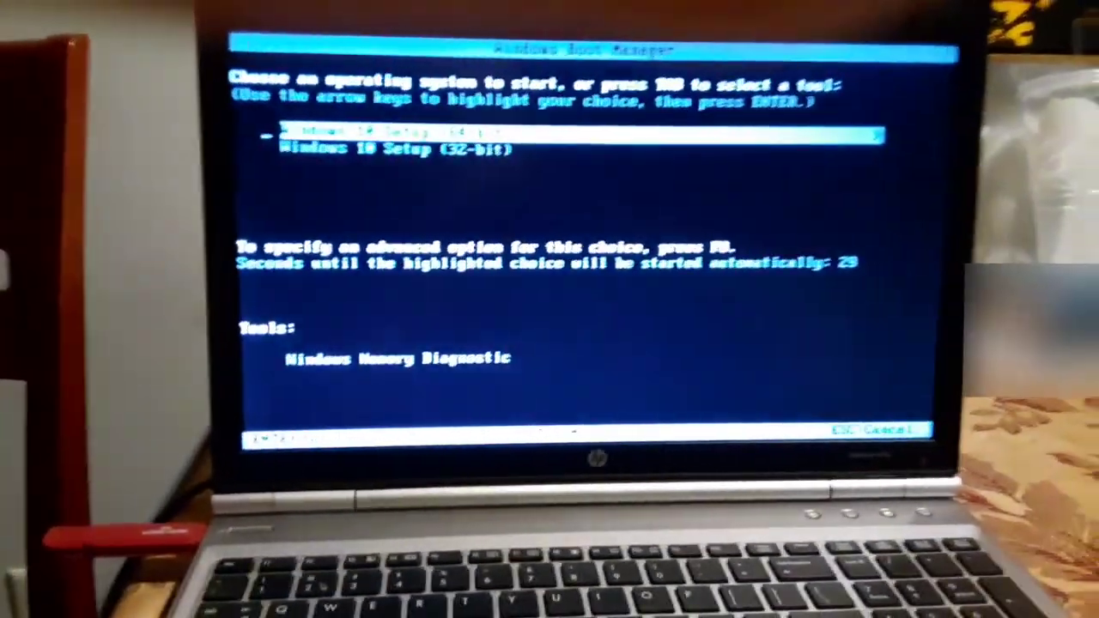
- Launch Windows 10 Setup (64-bit) from Windows Boot Manager
{"action": "key", "text": "Return"}
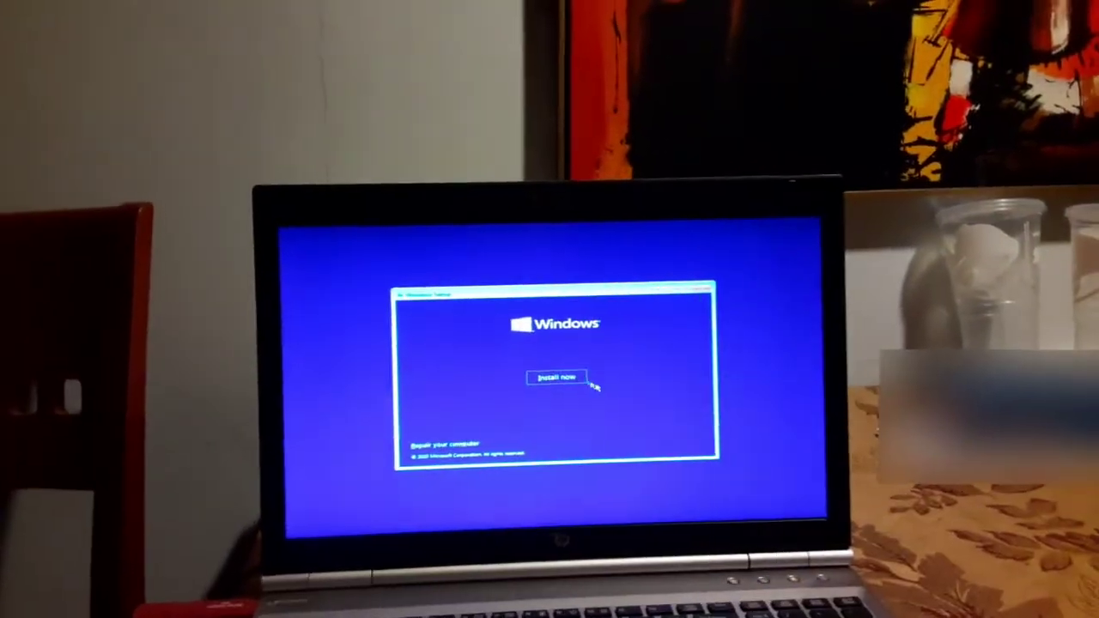
- Begin the Windows installation with Install now
{"action": "left_click", "coordinate": [567, 355]}
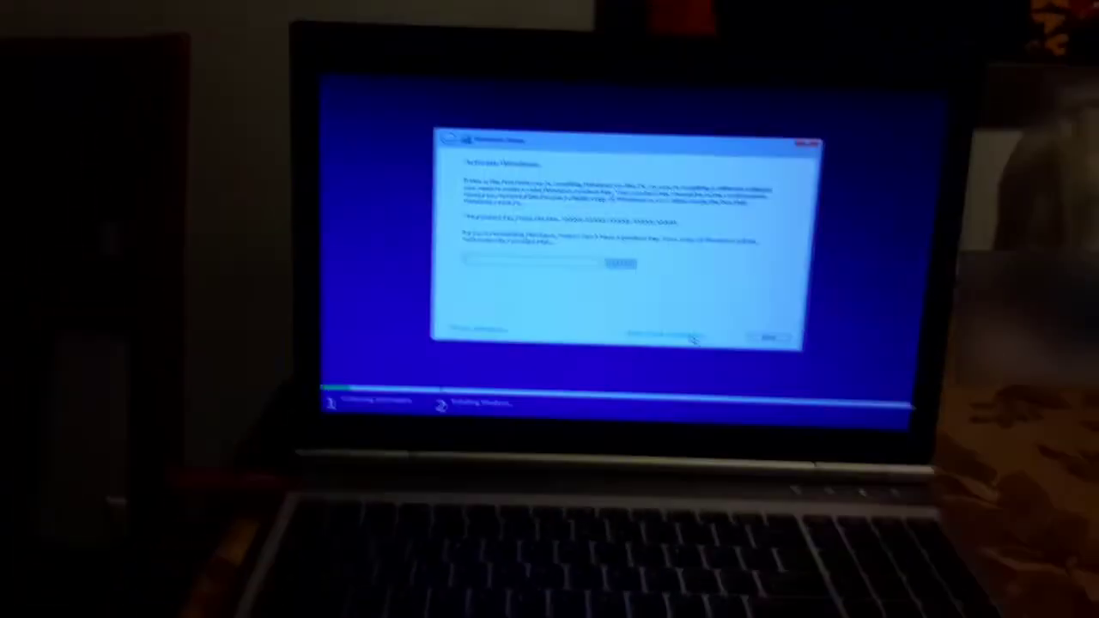
- Skip the product key, choose Windows 10 Pro, and accept the license terms
{"action": "left_click", "coordinate": [678, 232]}
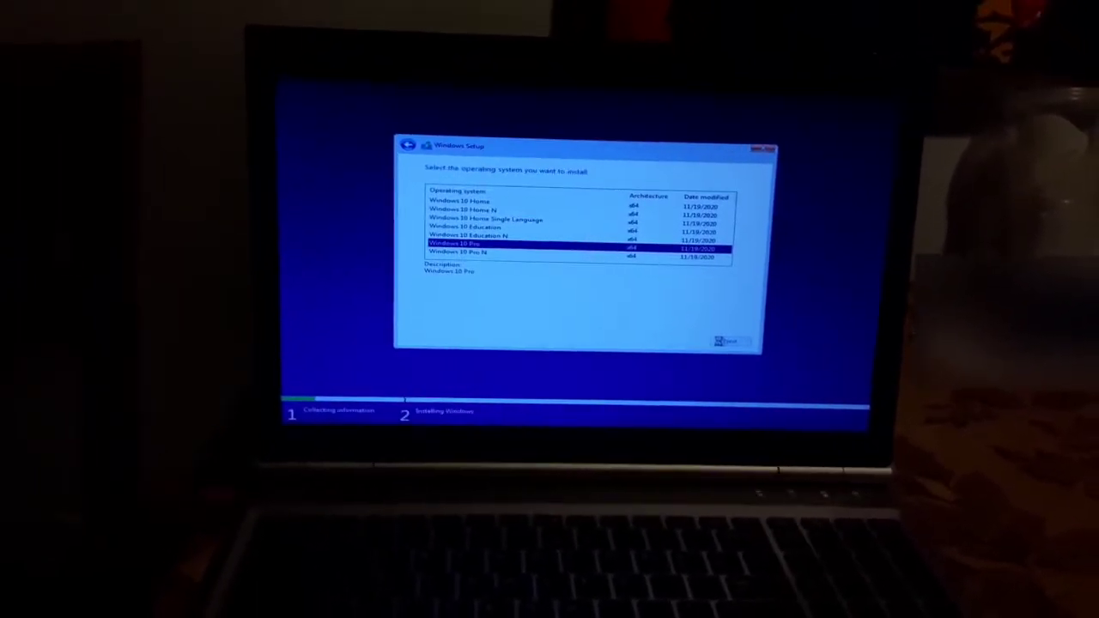
{"action": "left_click", "coordinate": [720, 340]}
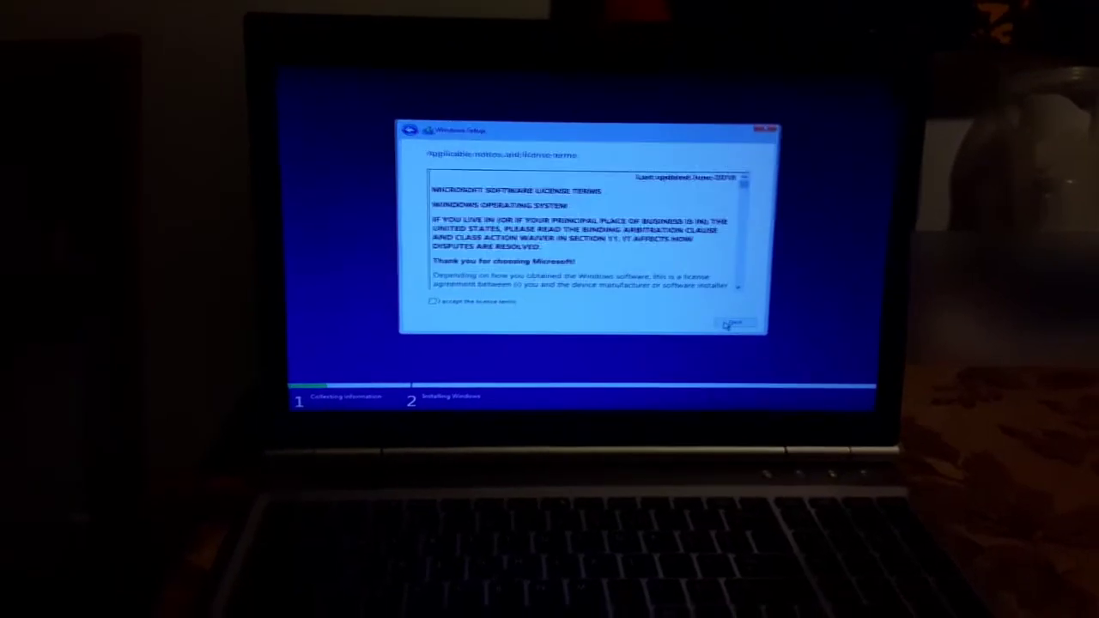
{"action": "left_click", "coordinate": [495, 299]}
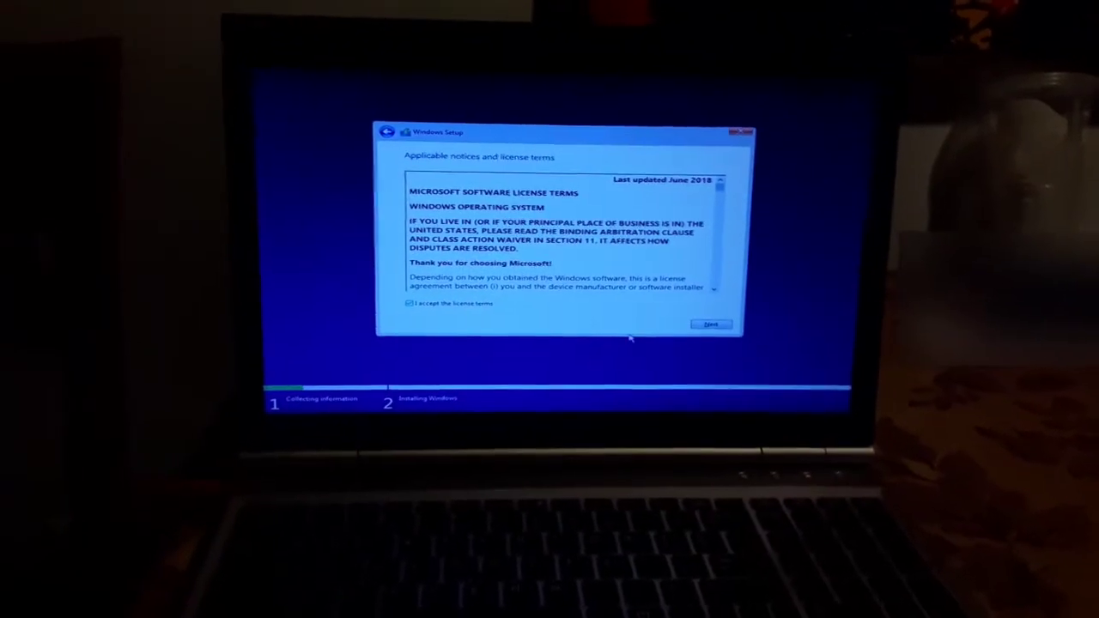
{"action": "left_click", "coordinate": [703, 316]}
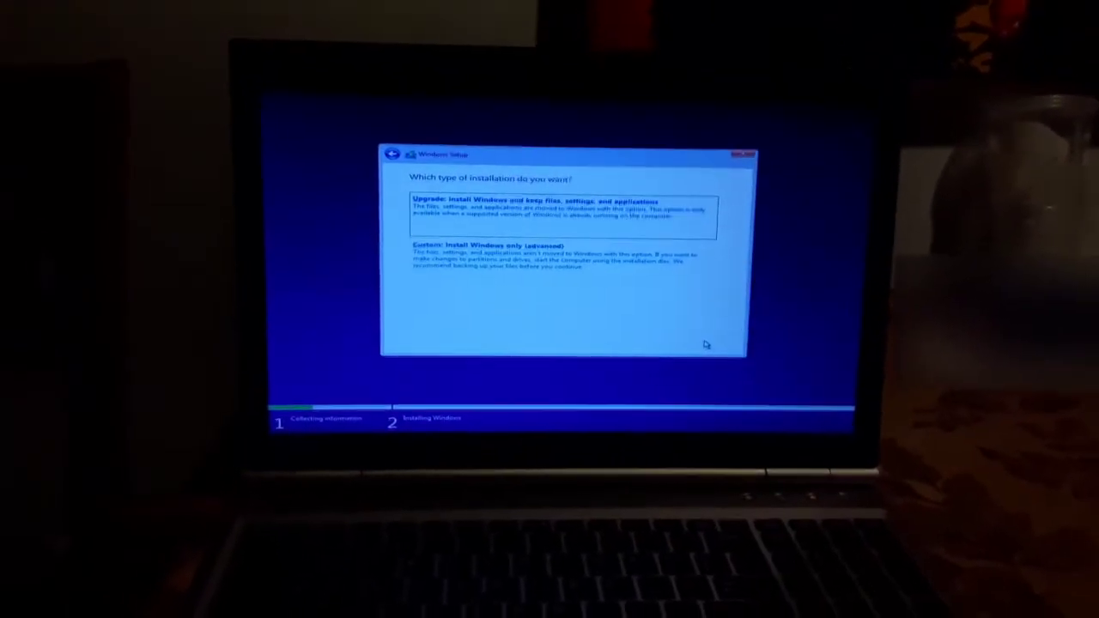
- Choose a Custom clean install of Windows onto Drive 0 unallocated space
{"action": "left_click", "coordinate": [552, 256]}
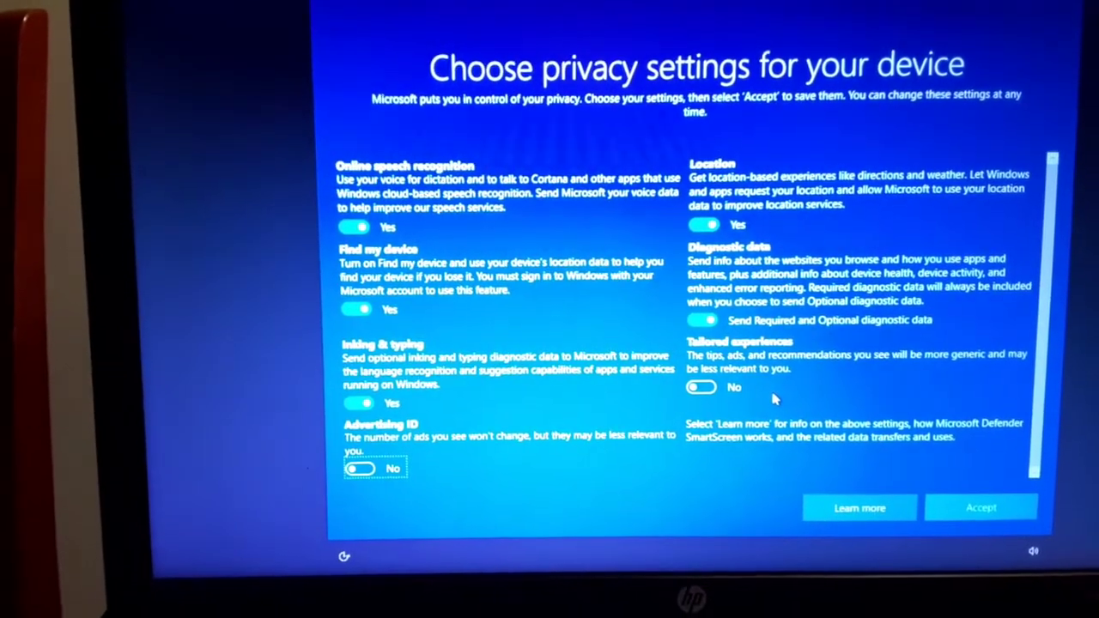
- Accept privacy settings with advertising ID and tailored experiences turned off
{"action": "left_click", "coordinate": [980, 507]}
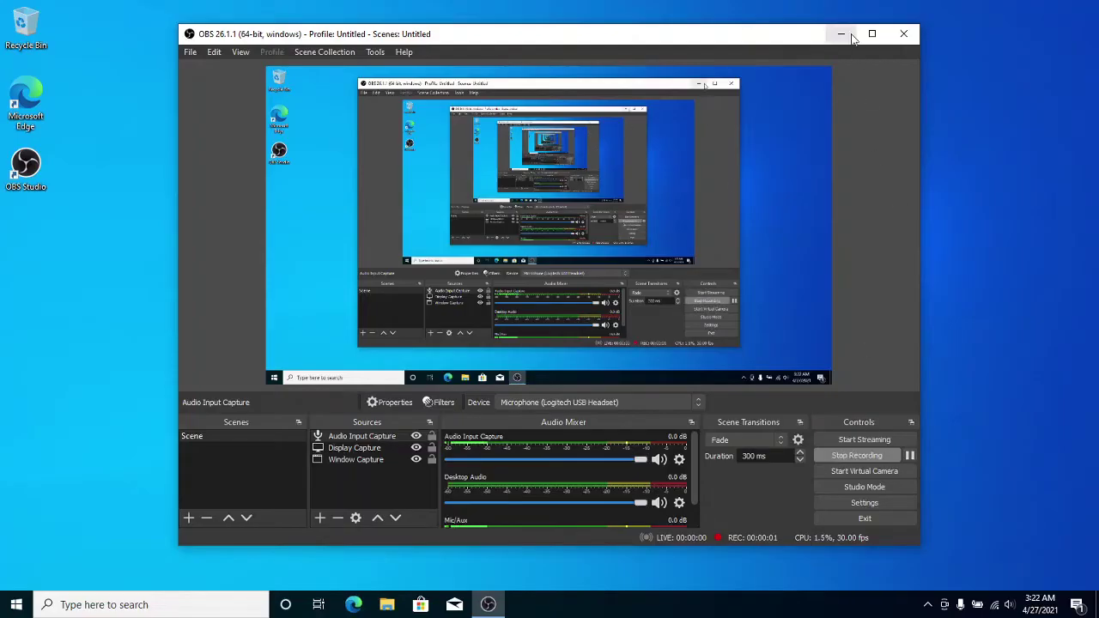
- Minimize the OBS recording window once the Windows 10 desktop has loaded
{"action": "left_click", "coordinate": [842, 35]}
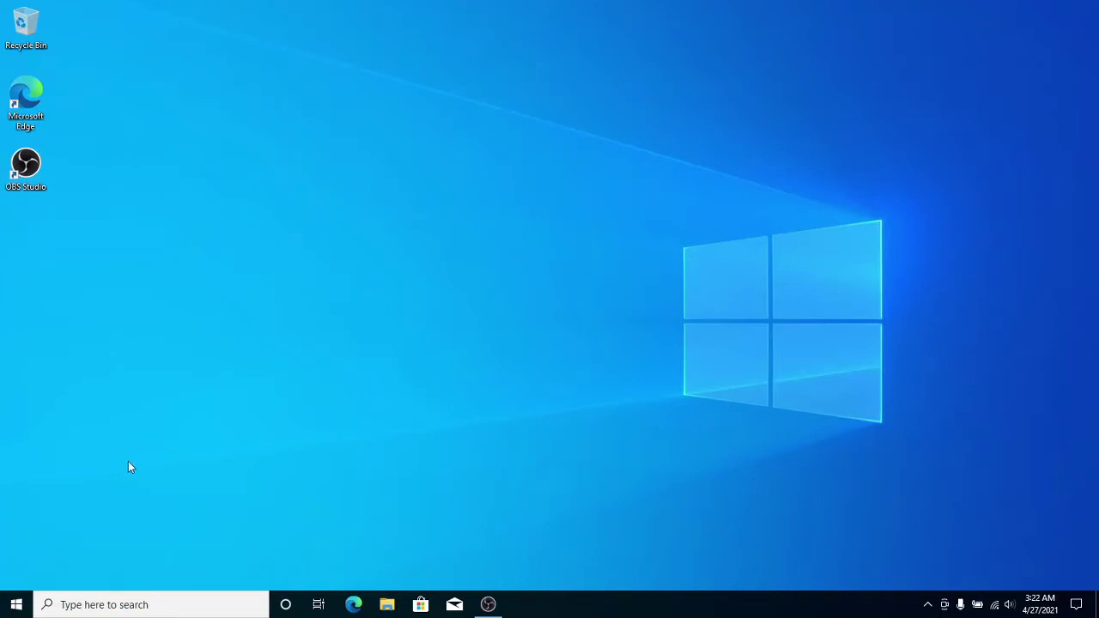
- Open the Windows search panel from the taskbar search box
{"action": "left_click", "coordinate": [67, 609]}
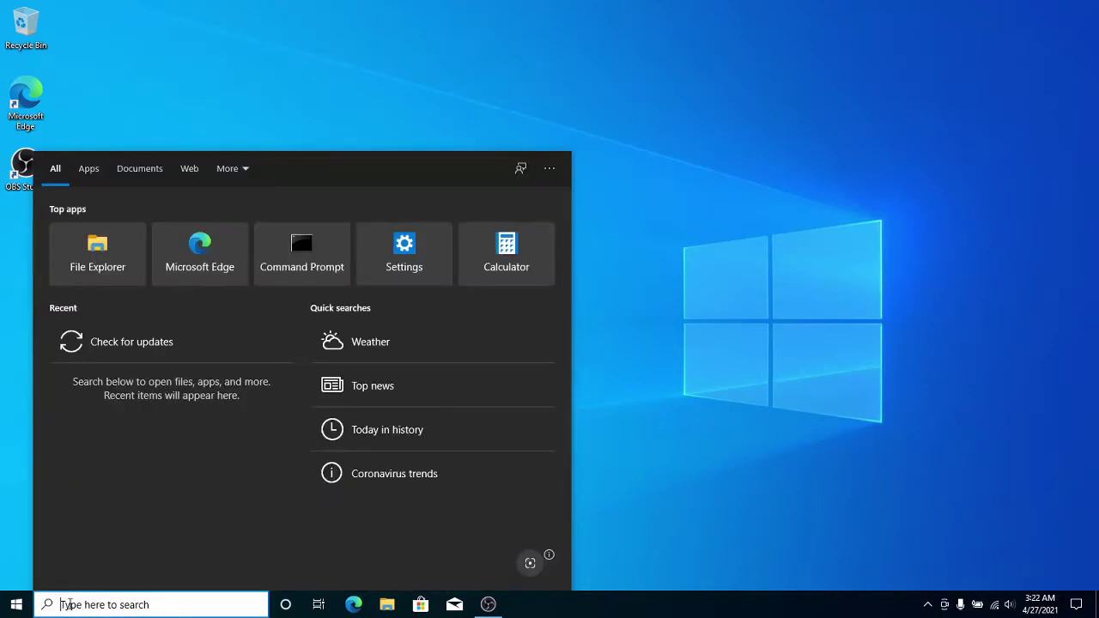
- Search for 'update' and open Check for updates to reach Windows Update settings
{"action": "type", "text": "win"}
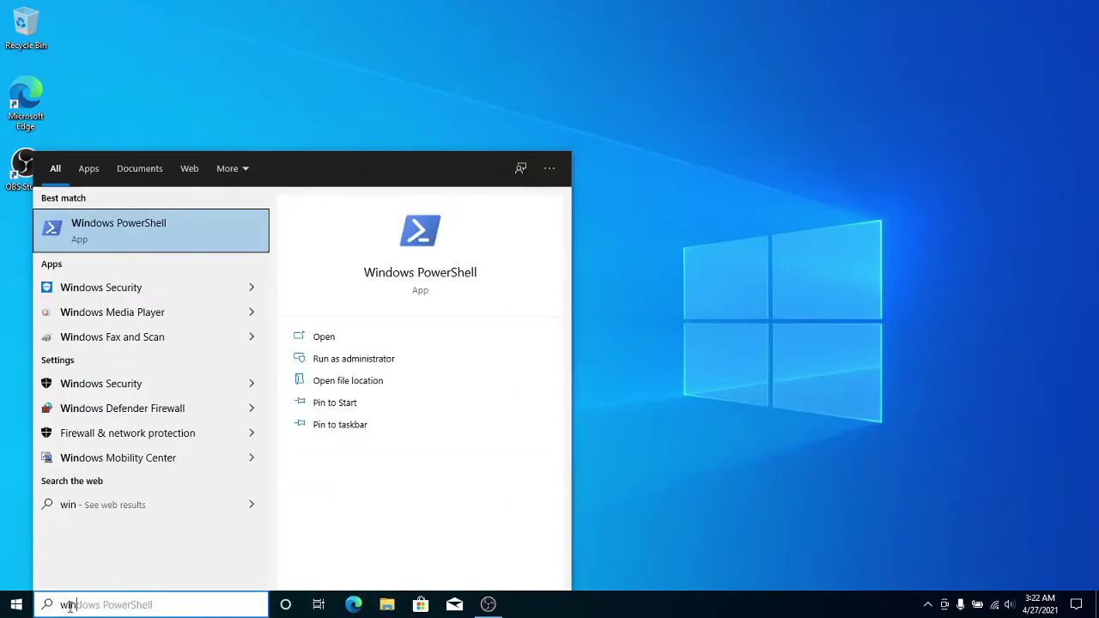
{"action": "key", "text": "BackSpace"}
{"action": "key", "text": "BackSpace"}
{"action": "key", "text": "BackSpace"}
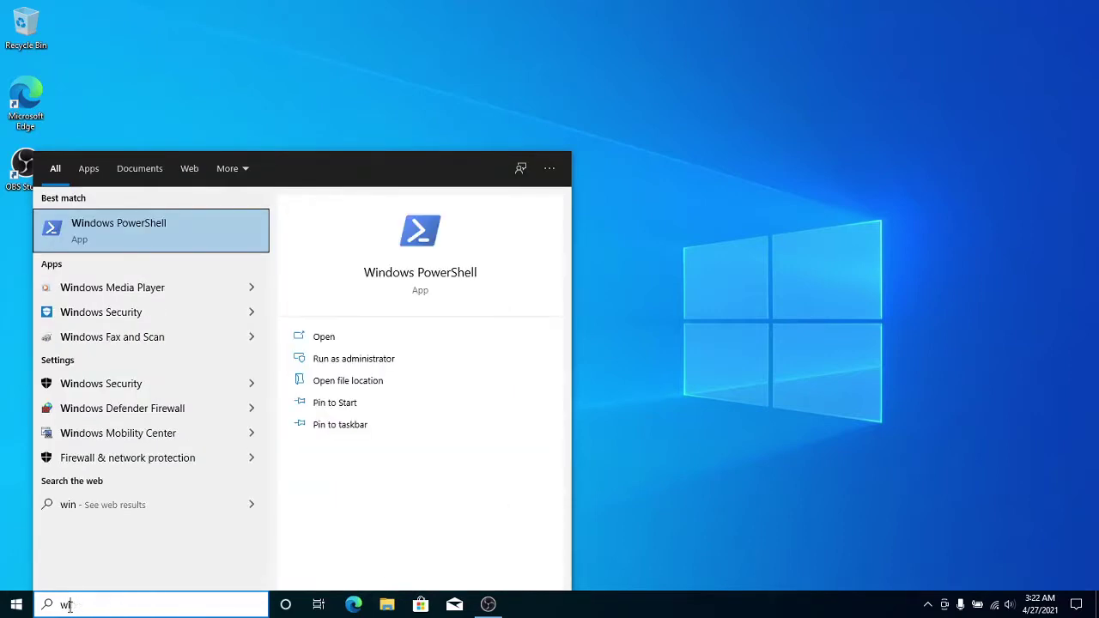
{"action": "type", "text": "updat"}
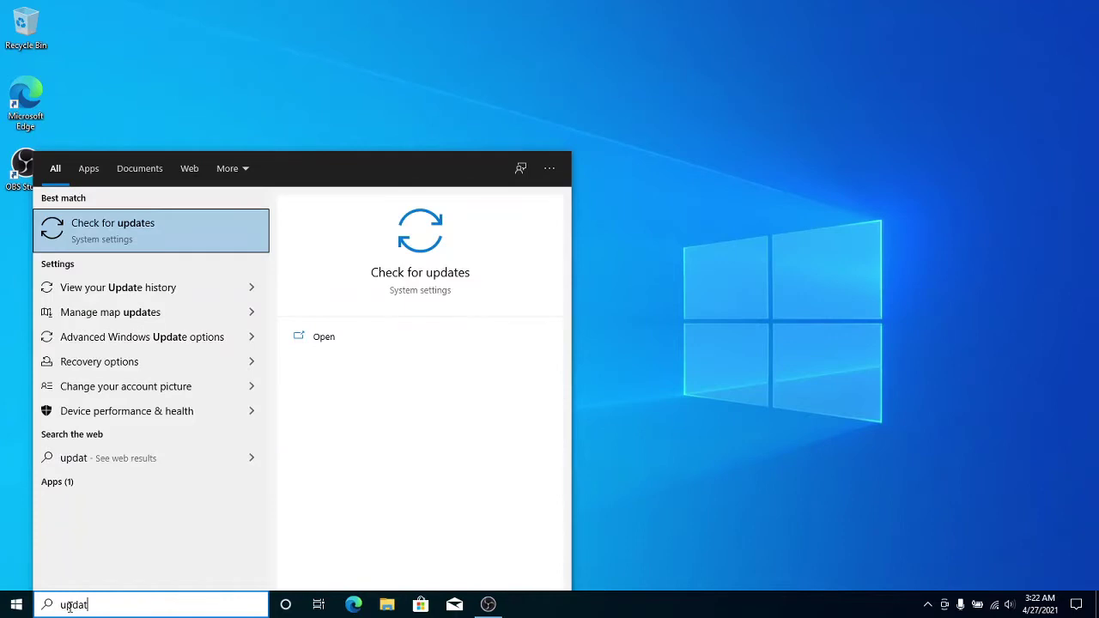
{"action": "key", "text": "Return"}
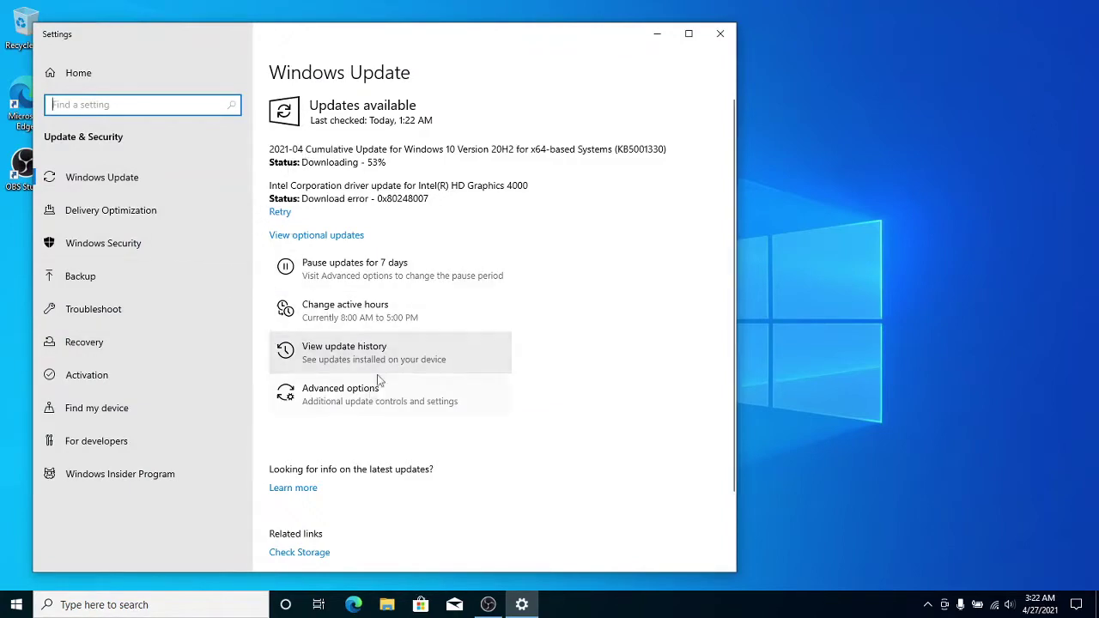
- Under Advanced options, enable updates for other Microsoft products and restart-required notifications
{"action": "left_click", "coordinate": [359, 410]}
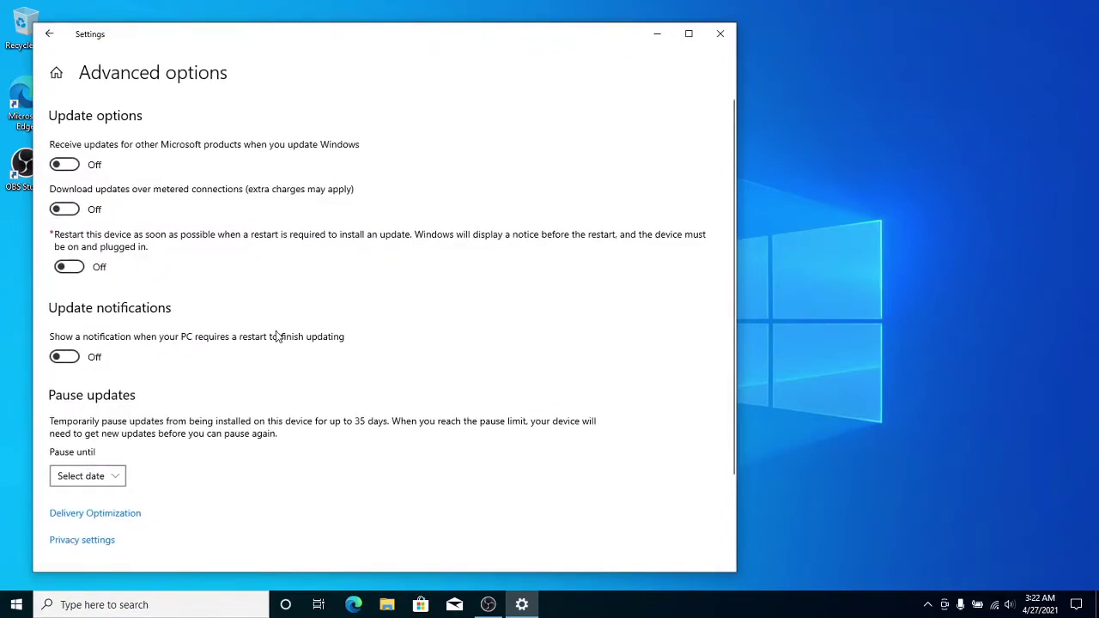
{"action": "left_click", "coordinate": [65, 165]}
{"action": "left_click", "coordinate": [66, 170]}
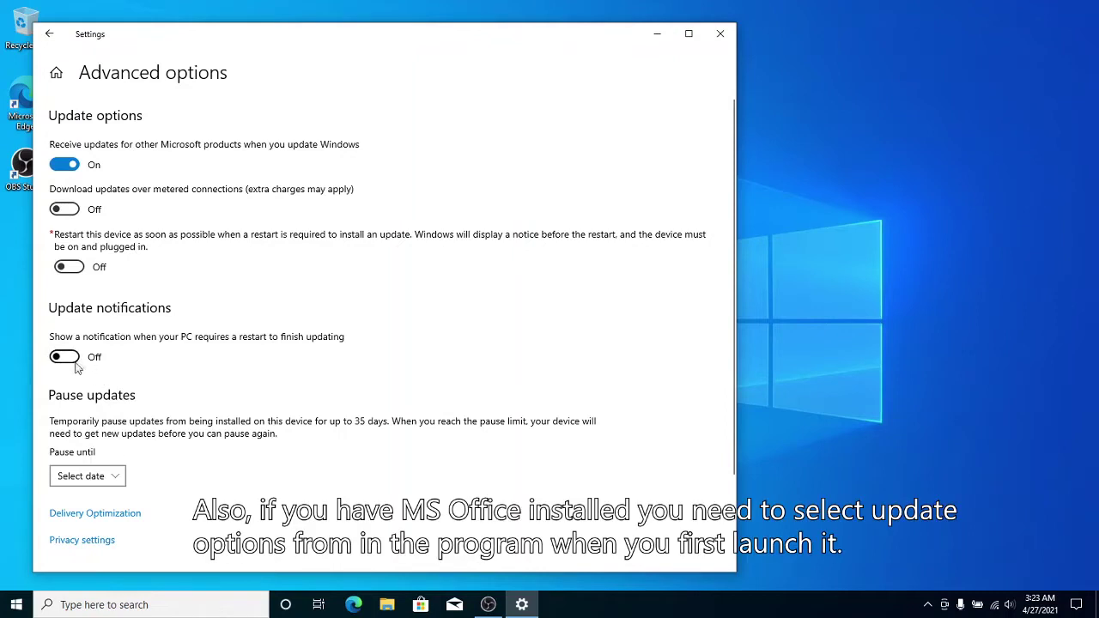
{"action": "left_click", "coordinate": [69, 359]}
{"action": "left_click", "coordinate": [130, 514]}
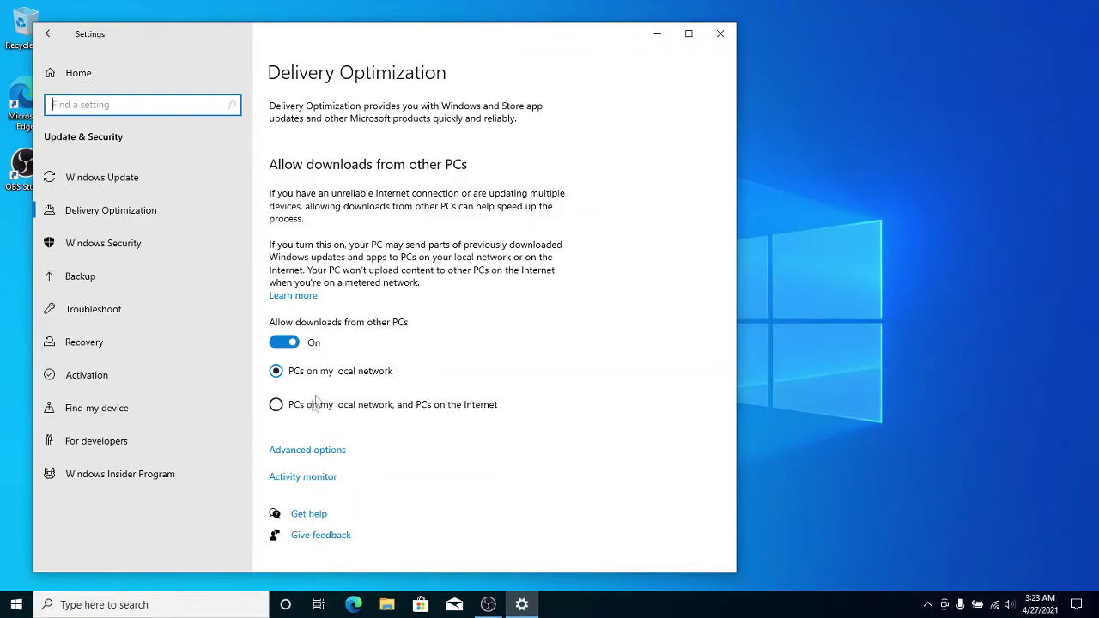
- Go back to Windows Update, open the optional updates and expand Driver updates
{"action": "left_click", "coordinate": [307, 450]}
{"action": "left_click", "coordinate": [49, 35]}
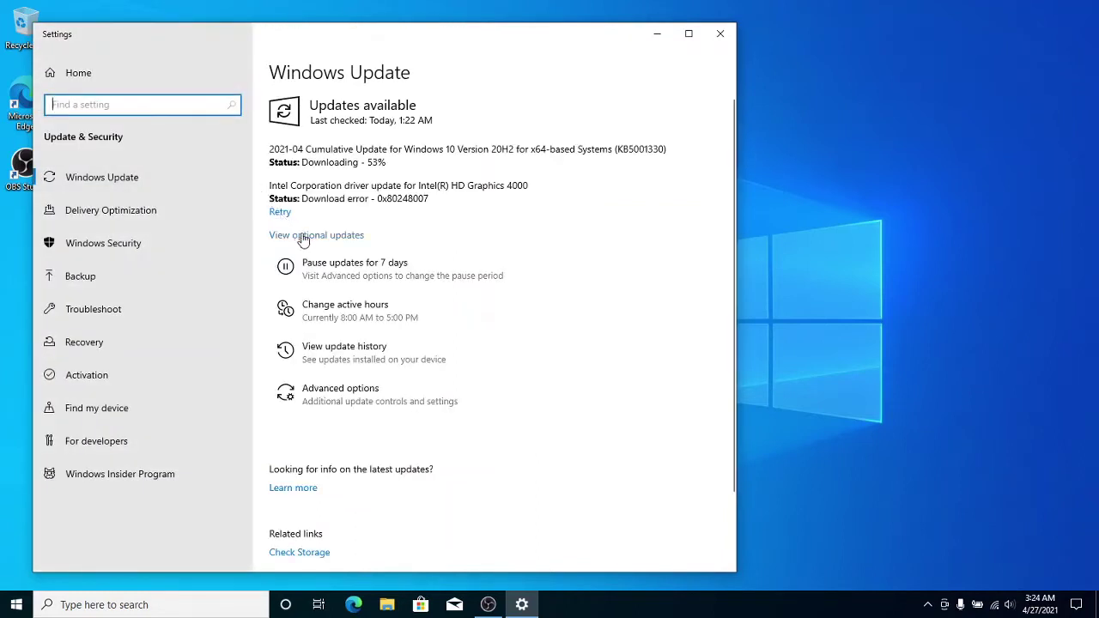
{"action": "left_click", "coordinate": [303, 237]}
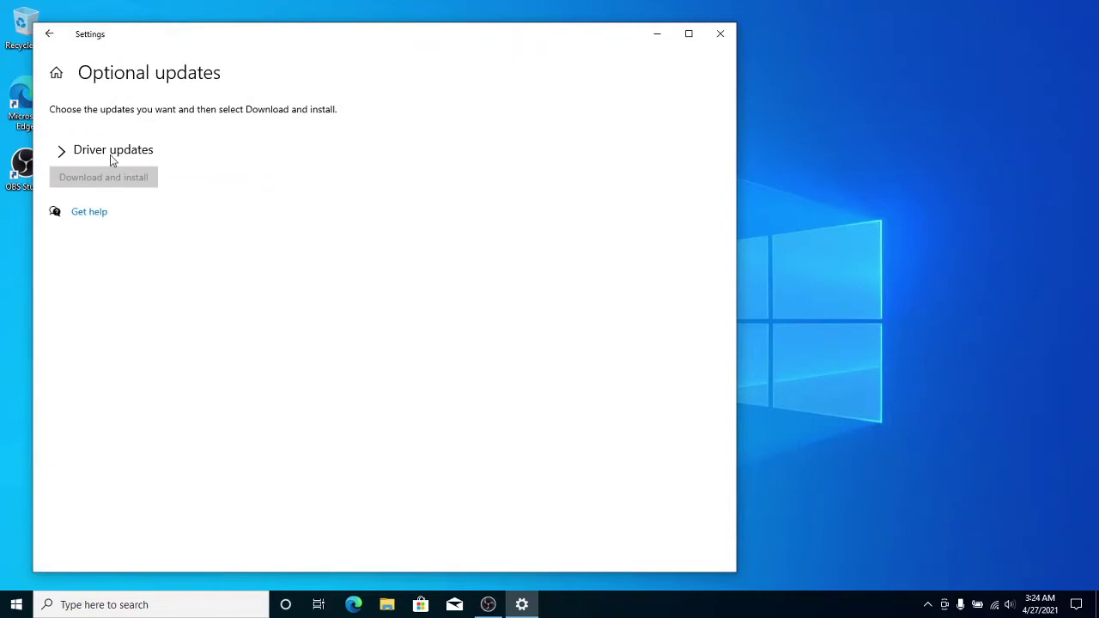
{"action": "left_click", "coordinate": [64, 152]}
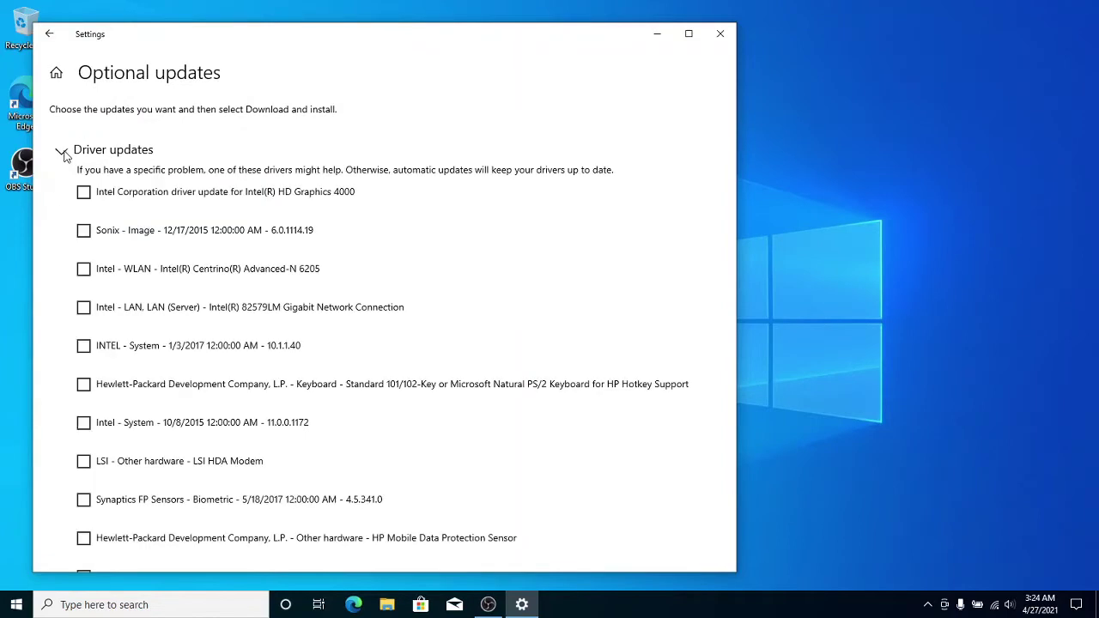
- Select the Intel HD Graphics 4000, Sonix, Intel WLAN, Intel LAN, INTEL System and HP keyboard drivers
{"action": "left_click", "coordinate": [84, 194]}
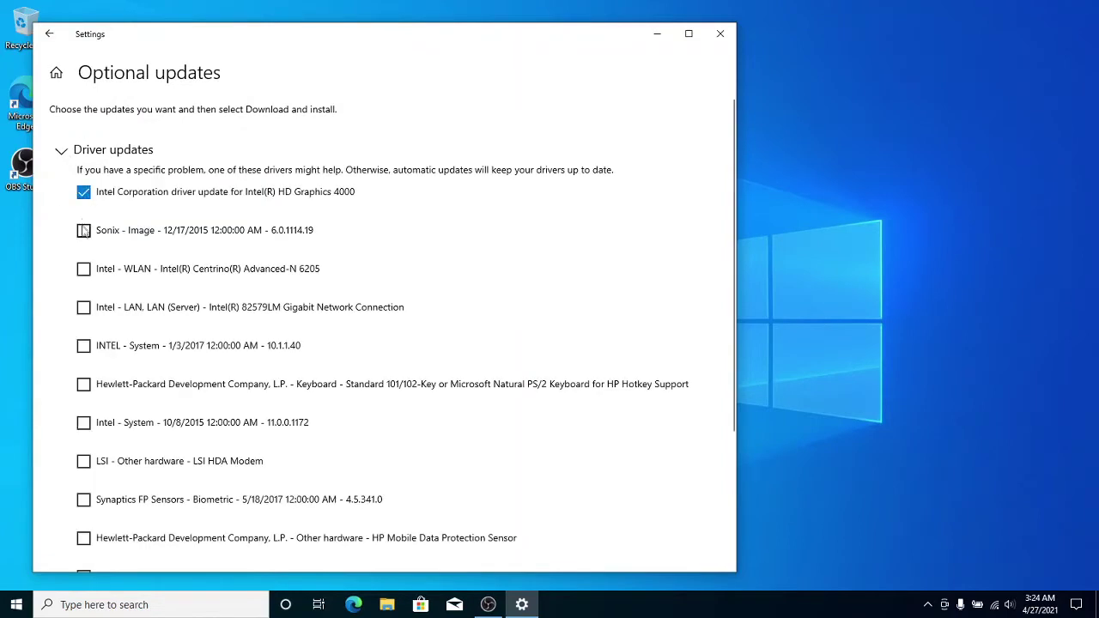
{"action": "left_click", "coordinate": [83, 233]}
{"action": "left_click", "coordinate": [85, 270]}
{"action": "left_click", "coordinate": [84, 311]}
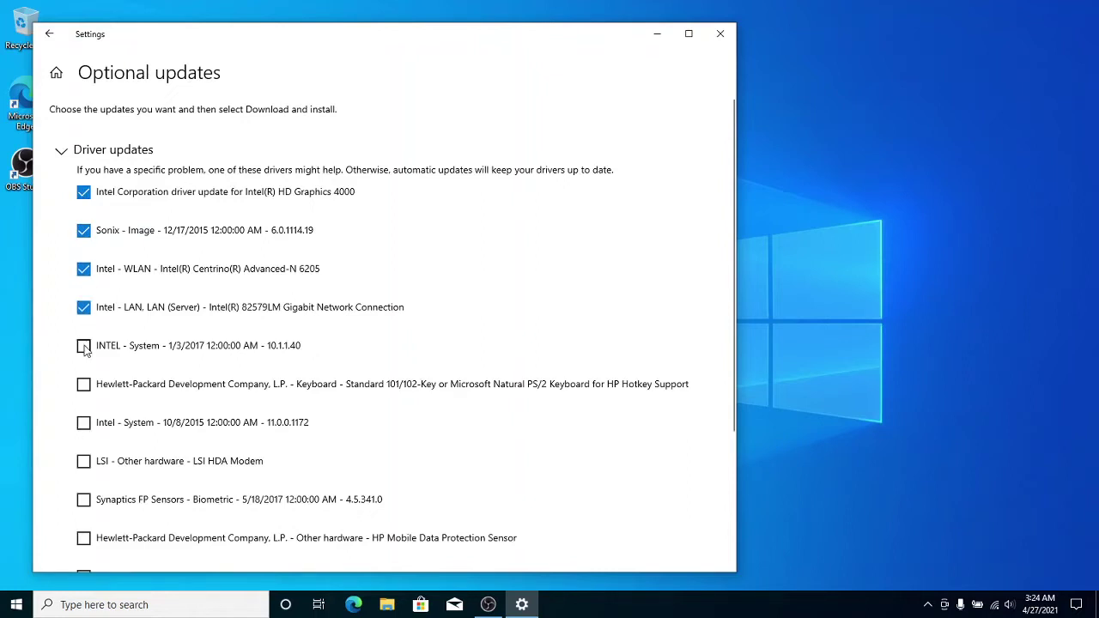
{"action": "left_click", "coordinate": [85, 349]}
{"action": "left_click", "coordinate": [84, 386]}
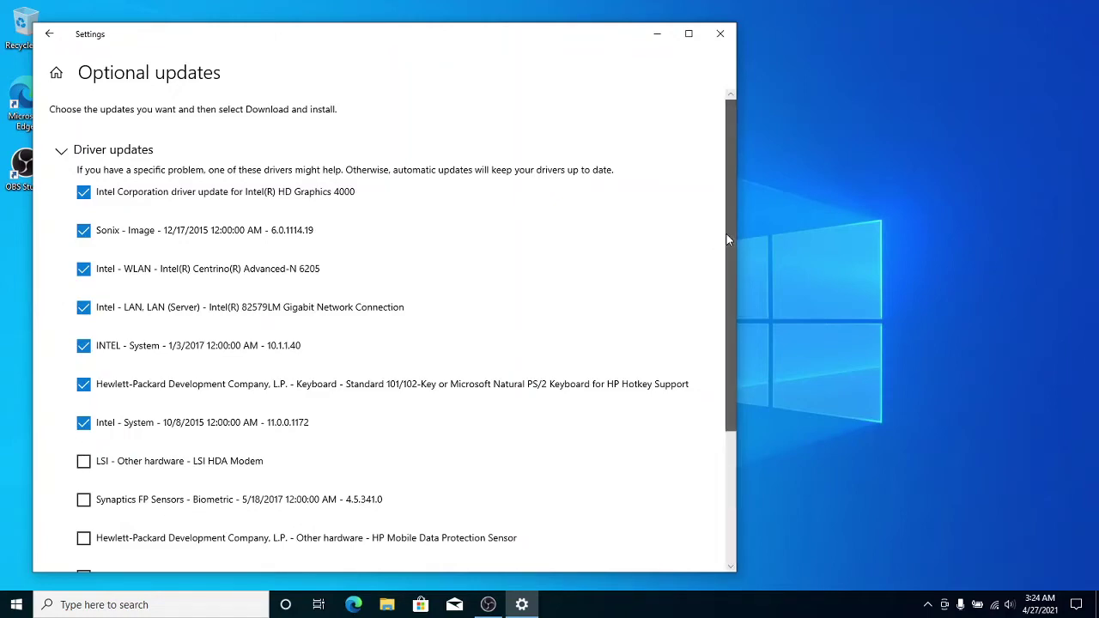
- Select the LSI modem, Synaptics, HP sensor, INTEL System and Intel AMT drivers, then install all
{"action": "left_click_drag", "start_coordinate": [728, 235], "coordinate": [711, 363]}
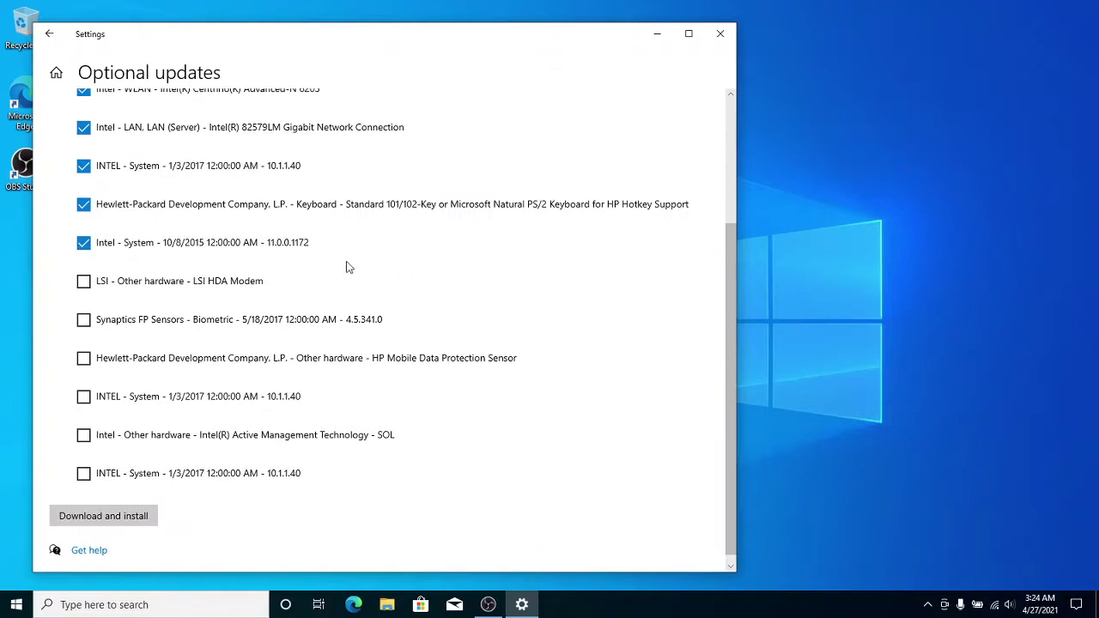
{"action": "left_click", "coordinate": [85, 289]}
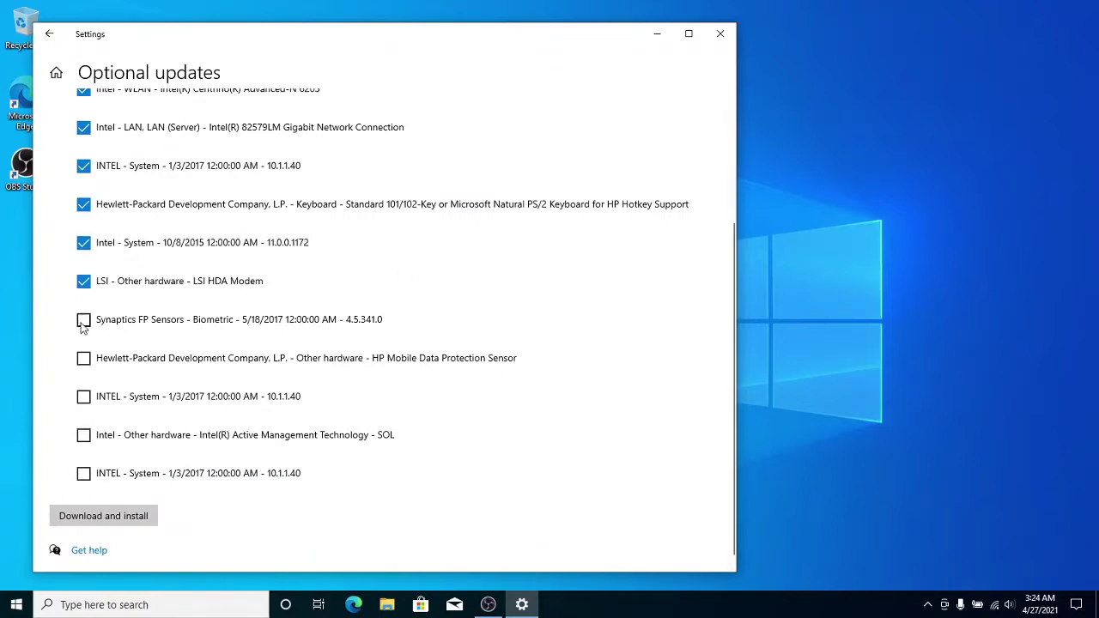
{"action": "left_click", "coordinate": [83, 324]}
{"action": "left_click", "coordinate": [83, 359]}
{"action": "left_click", "coordinate": [84, 398]}
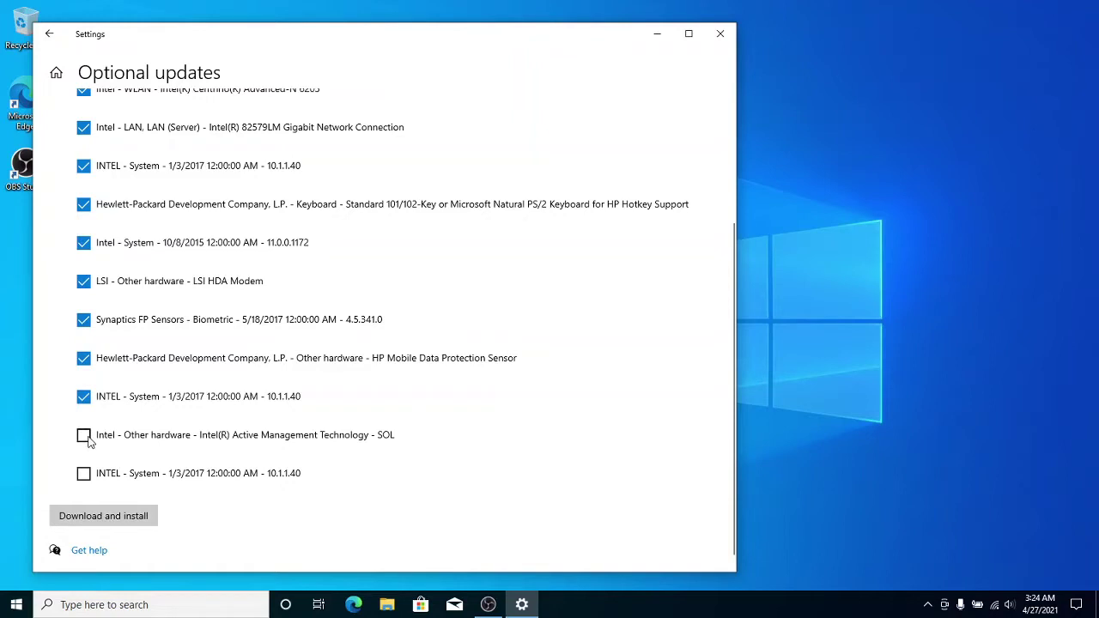
{"action": "left_click", "coordinate": [86, 440]}
{"action": "left_click", "coordinate": [120, 519]}
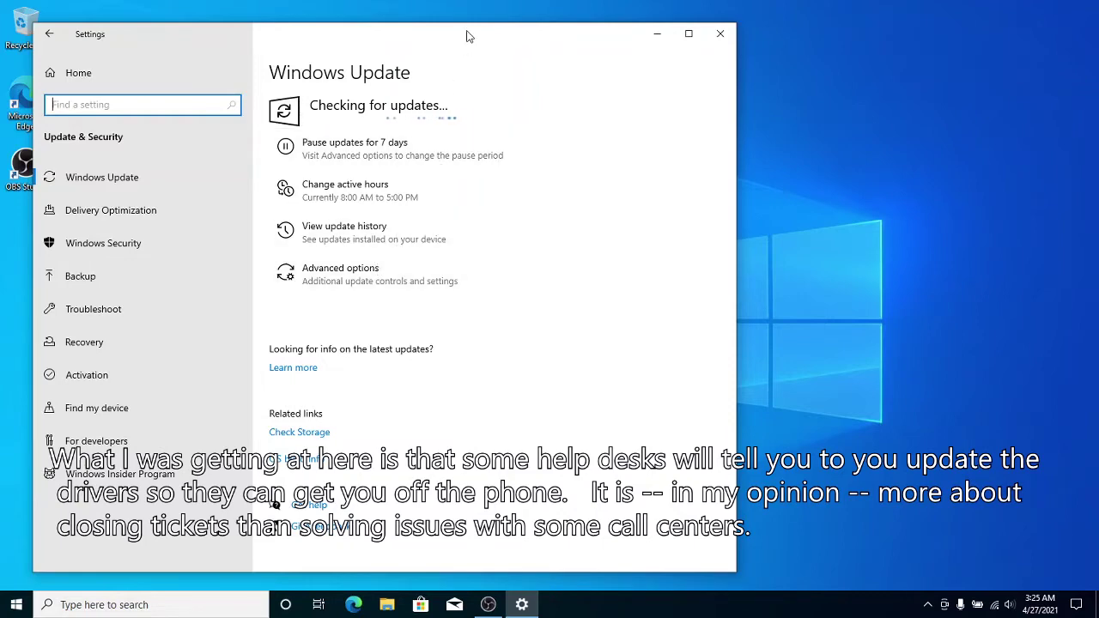
- Shift the Settings window slightly right while Windows Update checks for updates
{"action": "left_click_drag", "start_coordinate": [467, 36], "coordinate": [623, 32]}
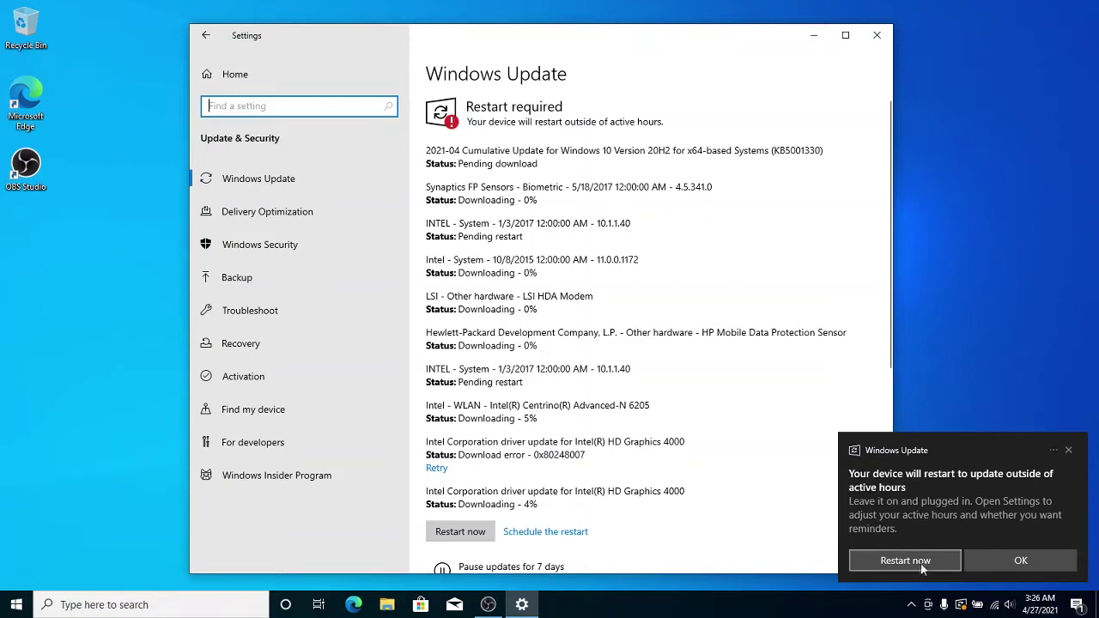
- Dismiss the Windows Update restart notification and bring the Settings window back into focus
{"action": "left_click", "coordinate": [979, 562]}
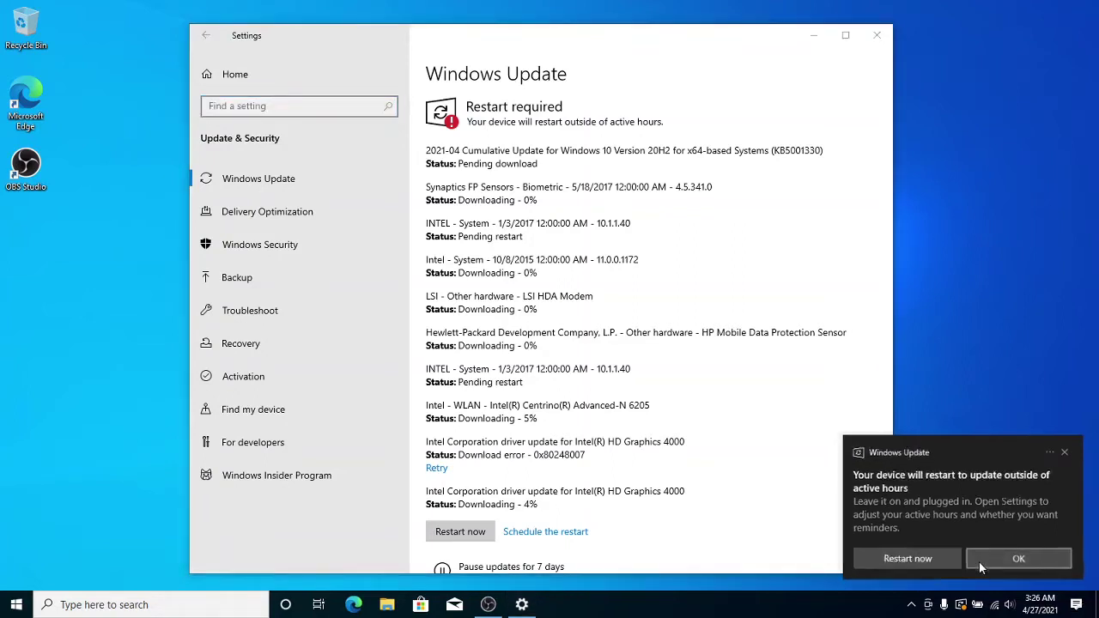
{"action": "left_click", "coordinate": [772, 388]}
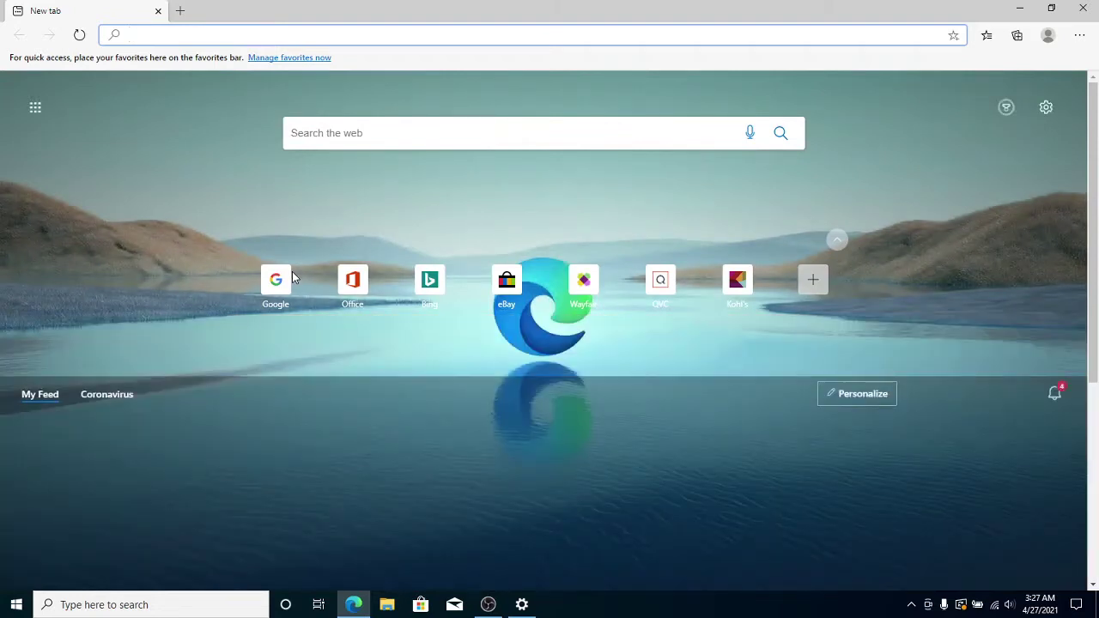
- Search Bing for 'chrome' in Edge and open Google's official Chrome download page
{"action": "type", "text": "ch"}
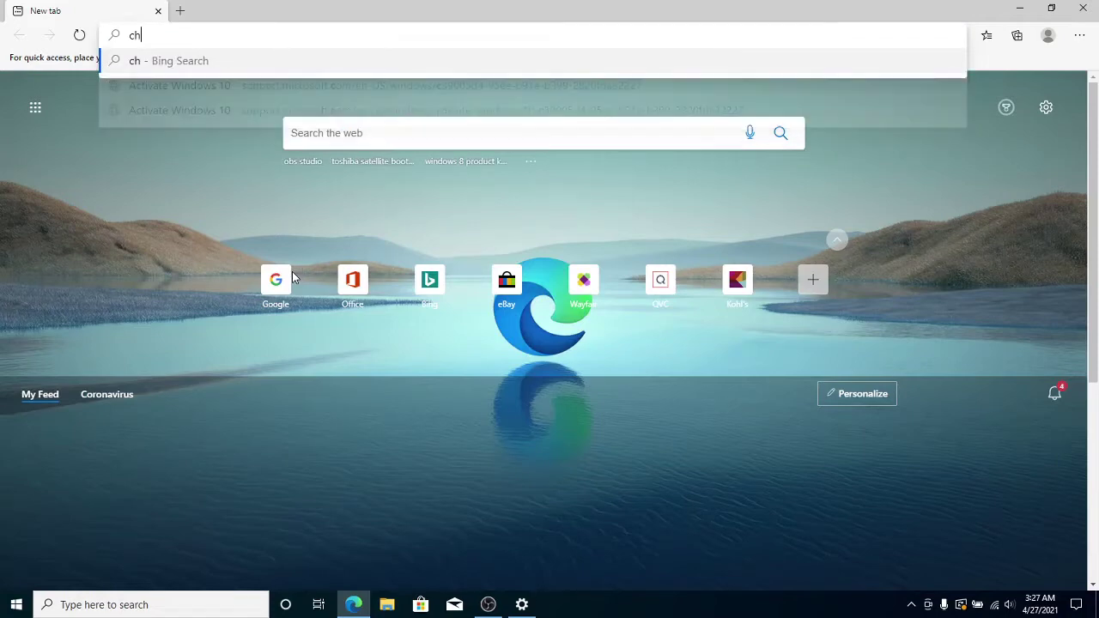
{"action": "type", "text": "rome"}
{"action": "key", "text": "Return"}
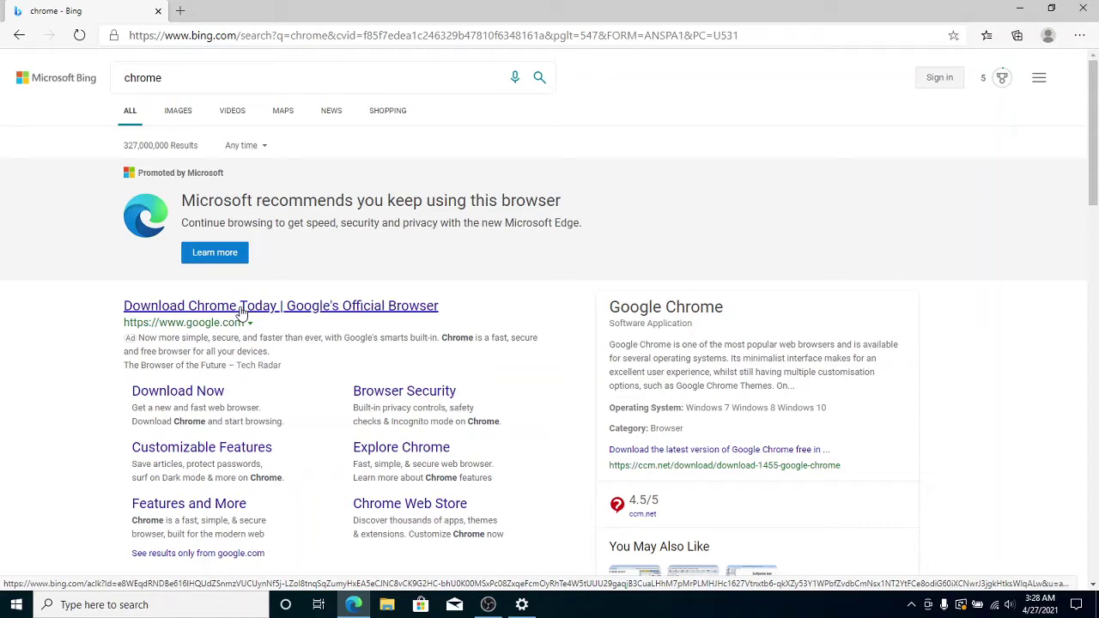
{"action": "left_click", "coordinate": [242, 310]}
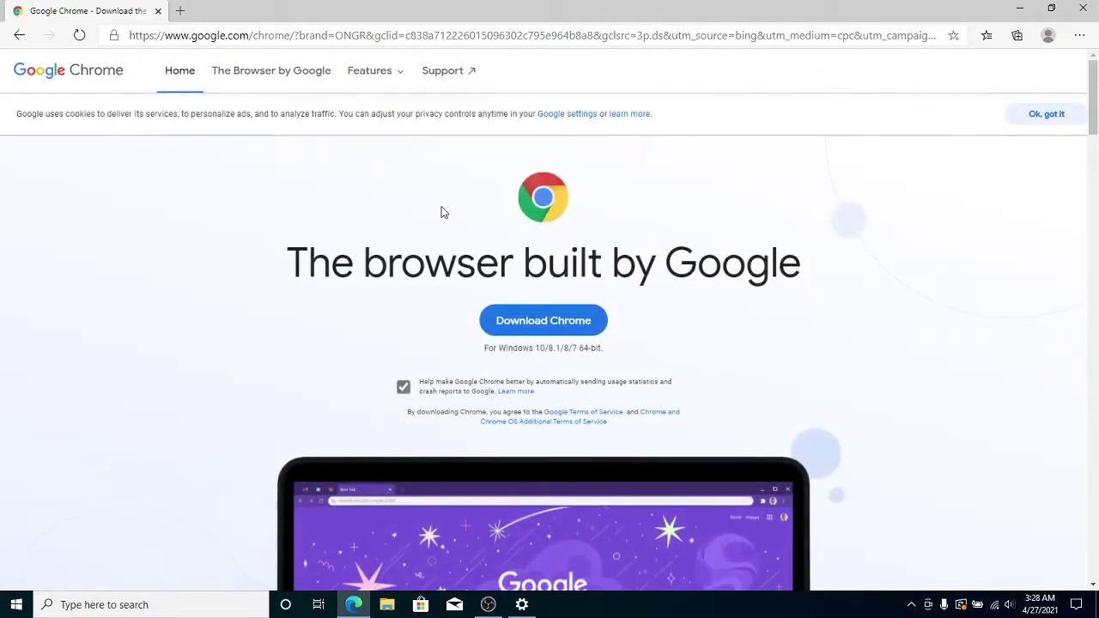
- Download ChromeSetup.exe, using the manual download link on the thank-you page
{"action": "left_click", "coordinate": [519, 333]}
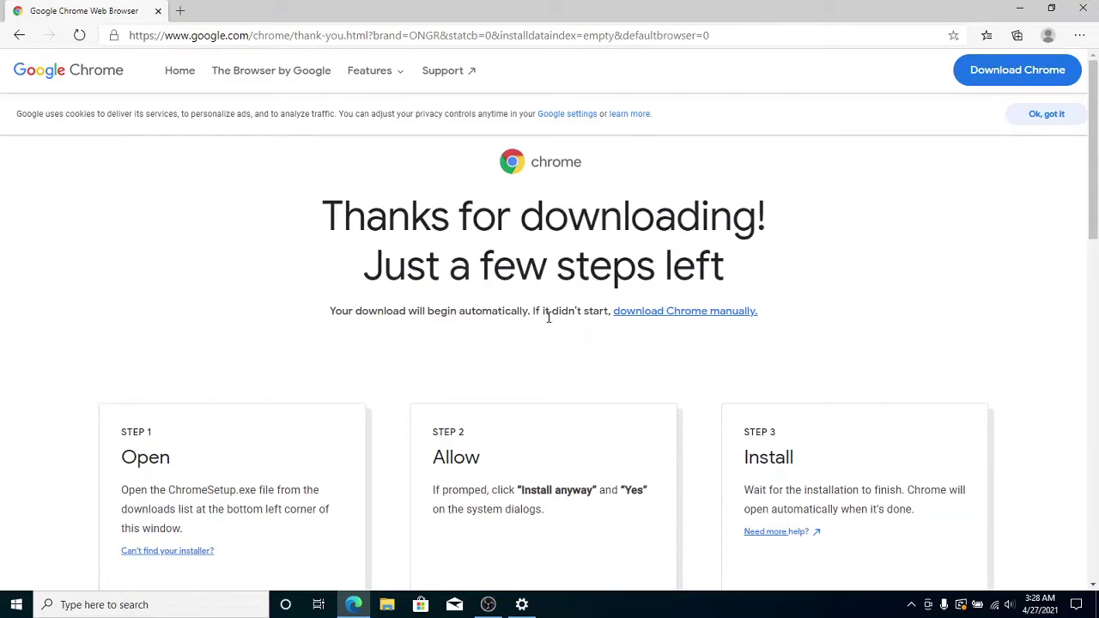
{"action": "left_click", "coordinate": [637, 320]}
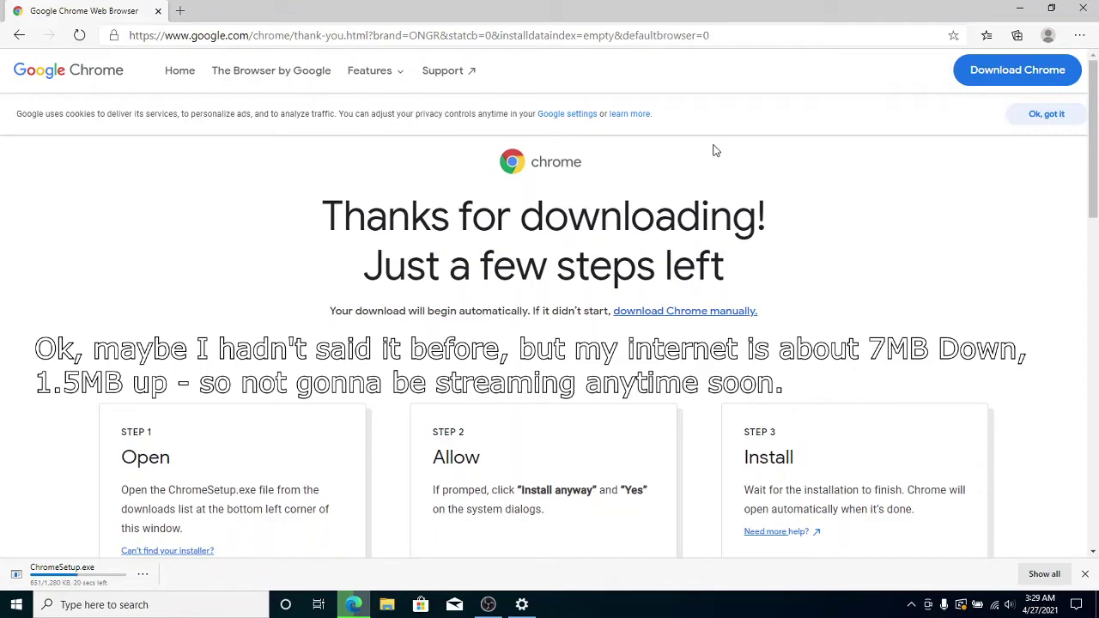
{"action": "left_click", "coordinate": [478, 37]}
- Reach the Java downloads list and download the Windows Offline and Windows Offline (64-bit) installers
{"action": "type", "text": "www.goo"}
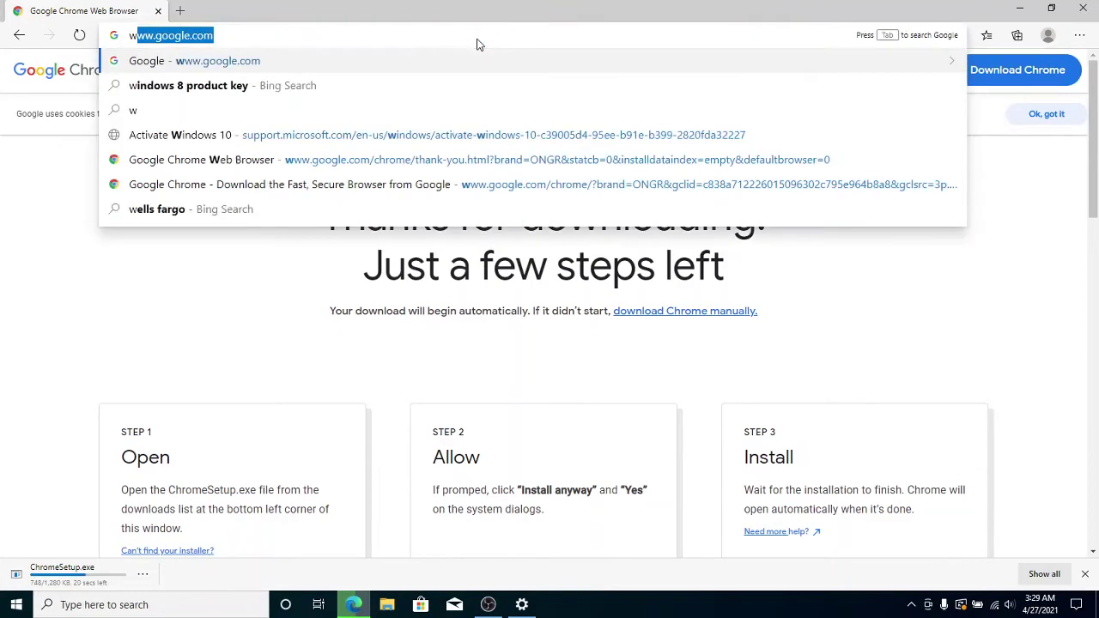
{"action": "type", "text": "gle."}
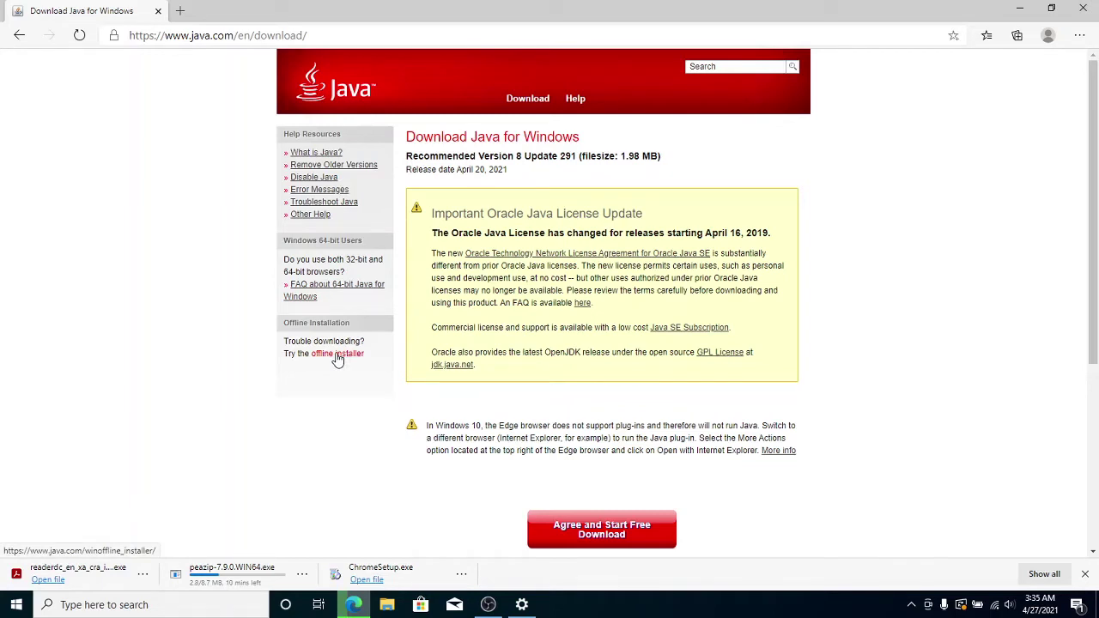
{"action": "left_click", "coordinate": [338, 354]}
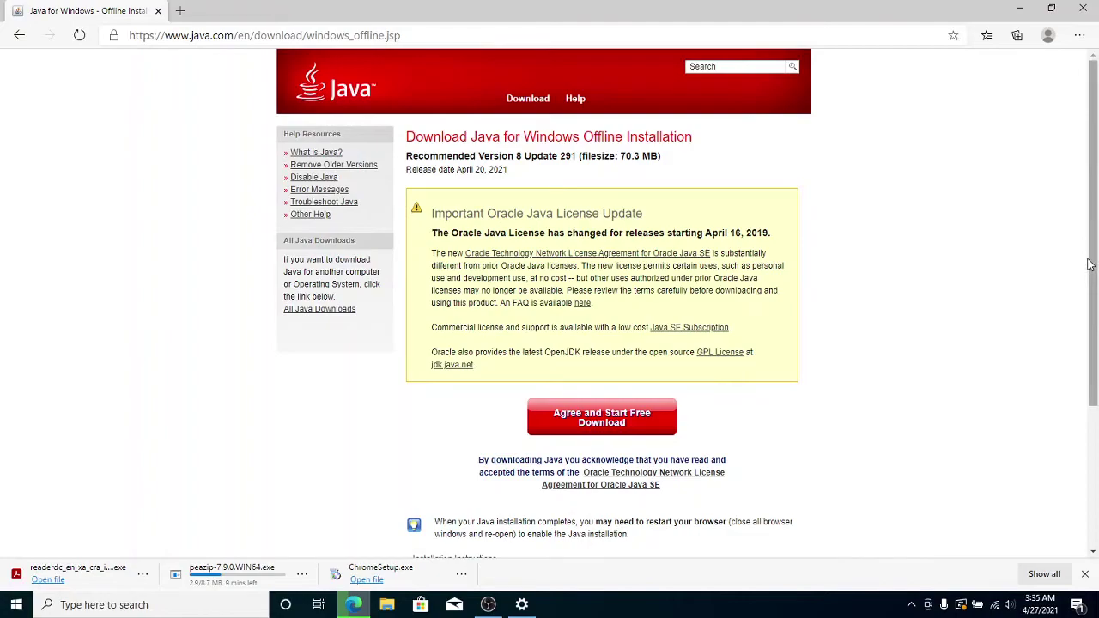
{"action": "mouse_move", "coordinate": [1089, 264]}
{"action": "left_mouse_down"}
{"action": "mouse_move", "coordinate": [1057, 488]}
{"action": "mouse_move", "coordinate": [1092, 253]}
{"action": "left_mouse_up"}
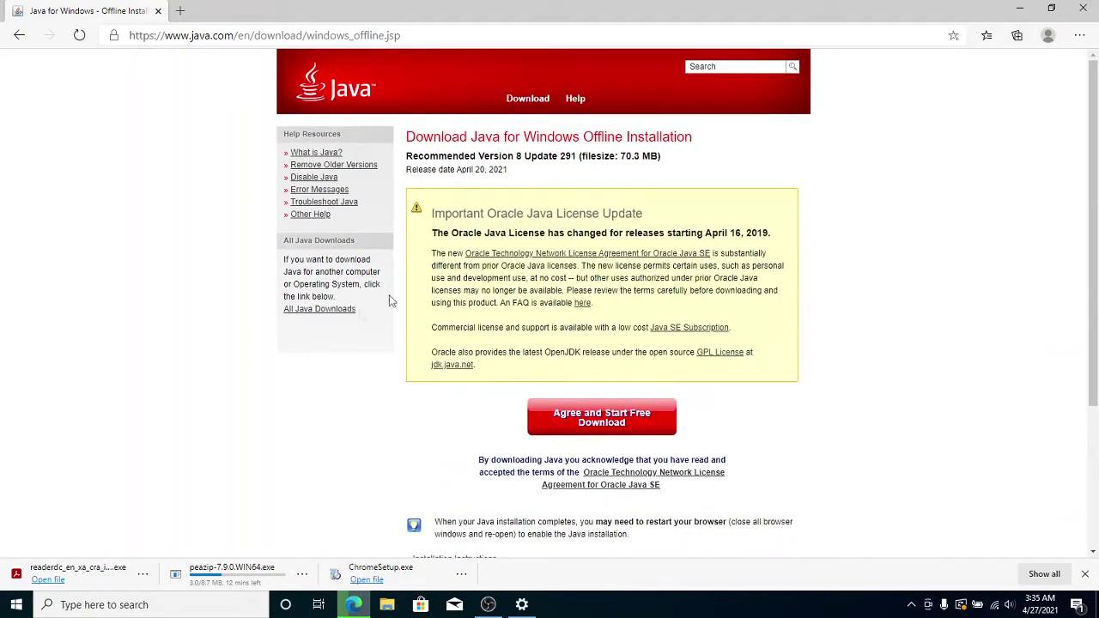
{"action": "left_click", "coordinate": [339, 313]}
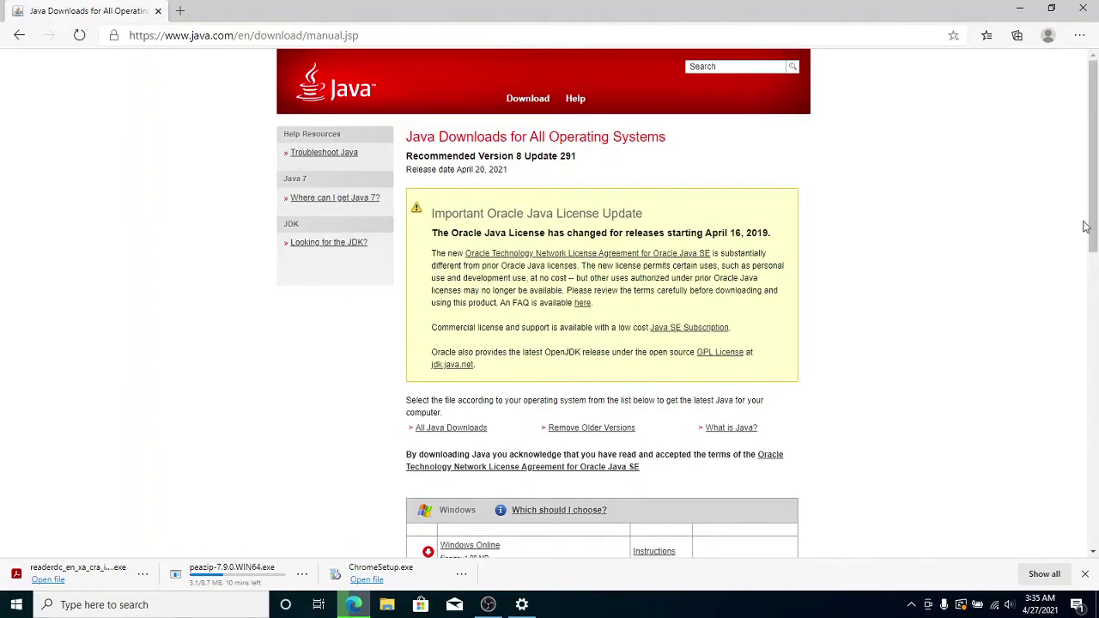
{"action": "left_click_drag", "start_coordinate": [1086, 228], "coordinate": [1074, 338]}
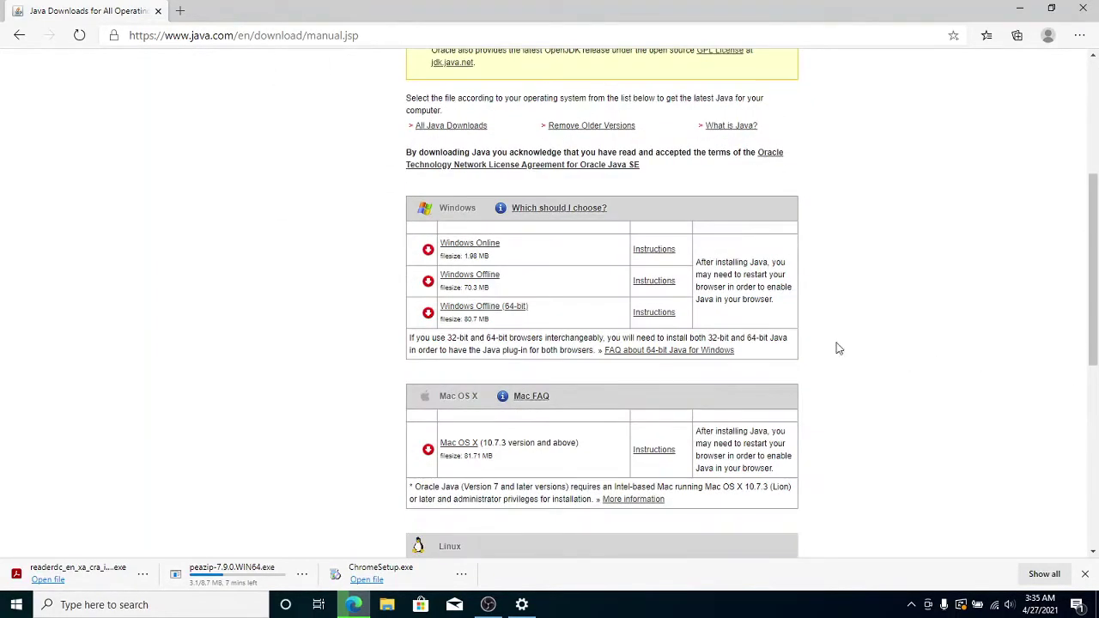
{"action": "left_click", "coordinate": [461, 283]}
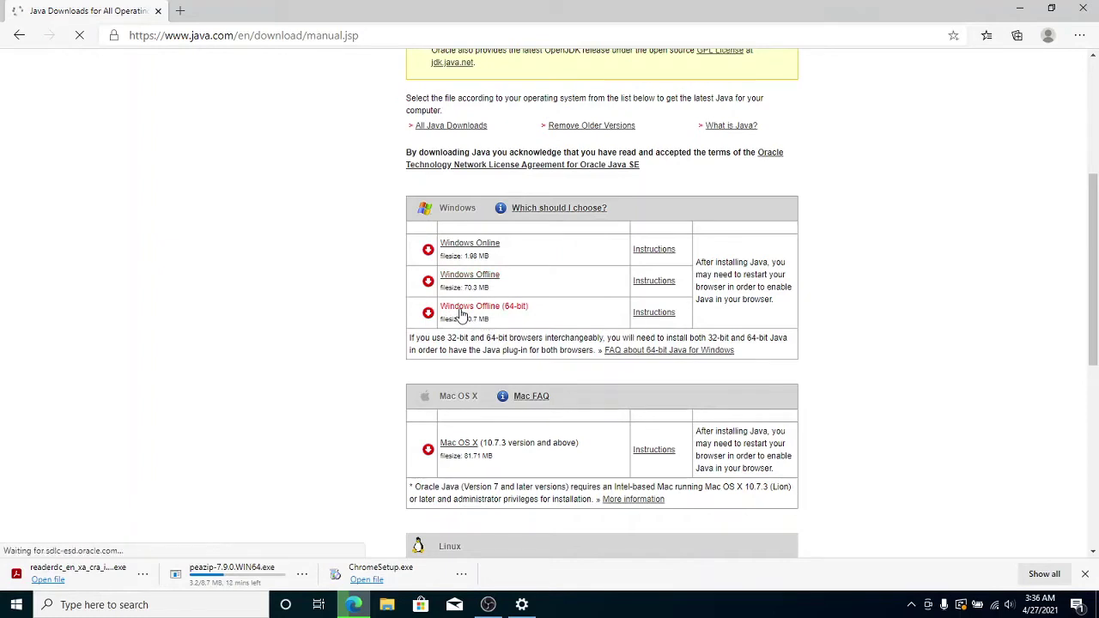
{"action": "left_click", "coordinate": [461, 316]}
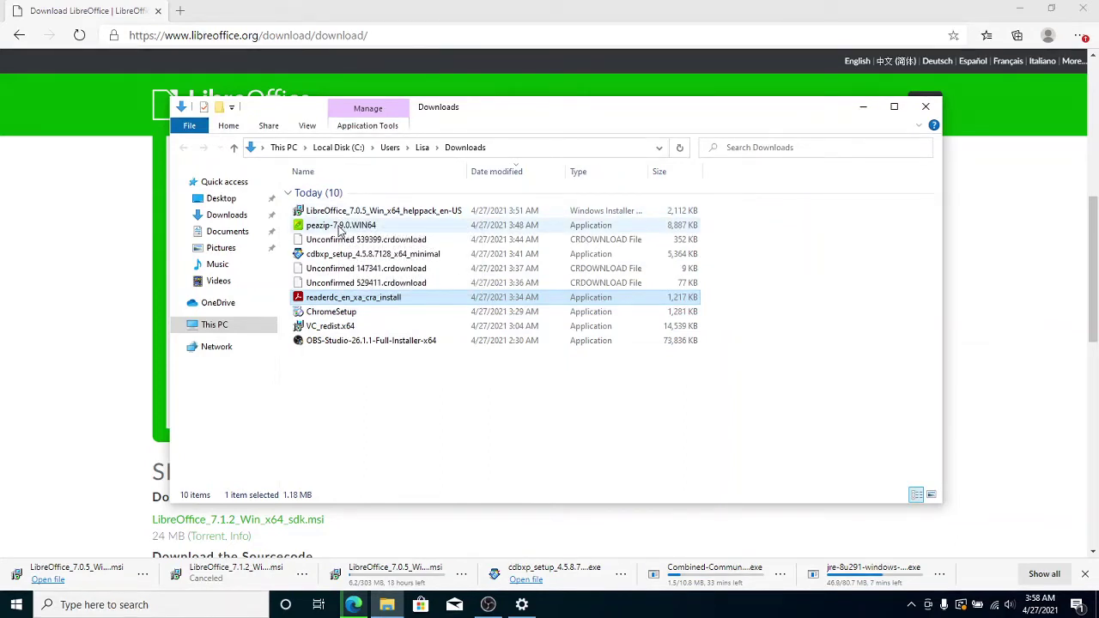
- Install PeaZip from Downloads, accepting the licence, standard installation and default file associations
{"action": "double_click", "coordinate": [340, 227]}
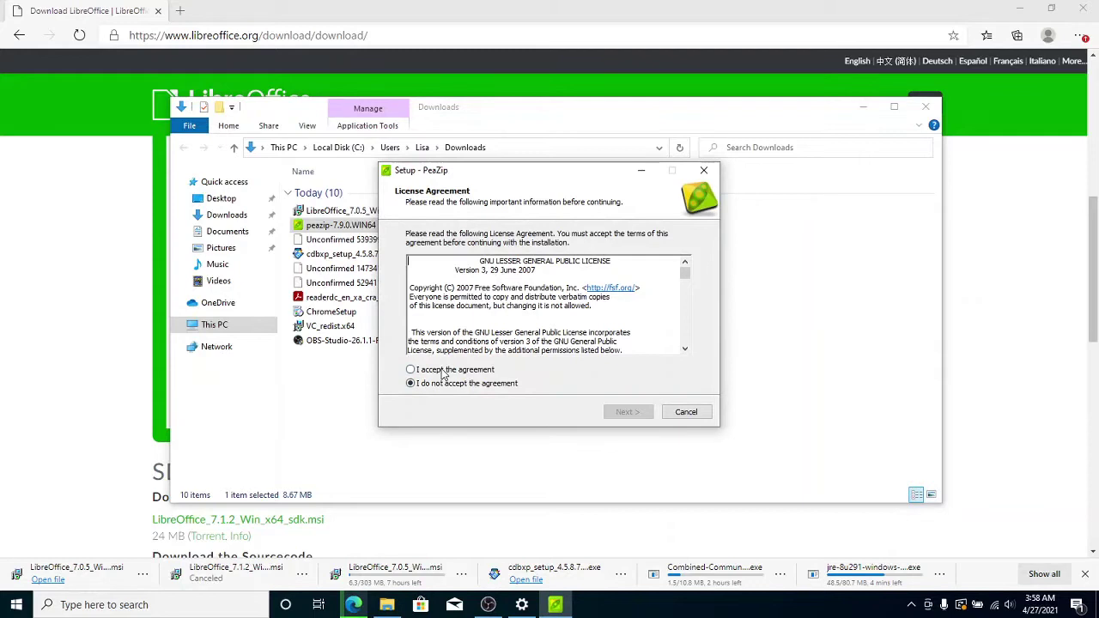
{"action": "left_click", "coordinate": [443, 374]}
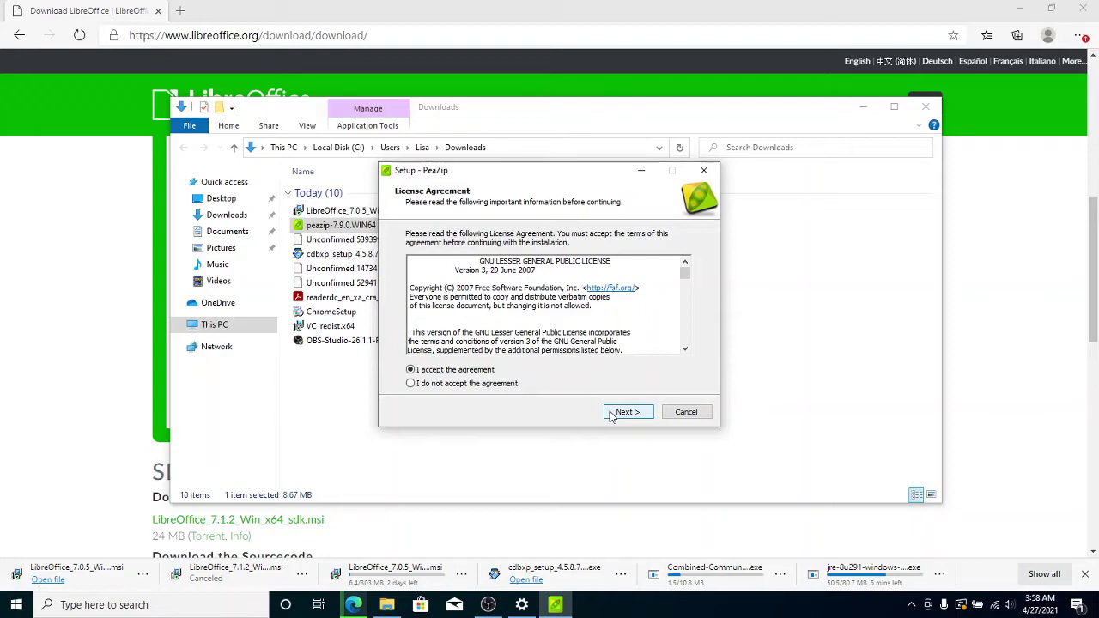
{"action": "left_click", "coordinate": [612, 414]}
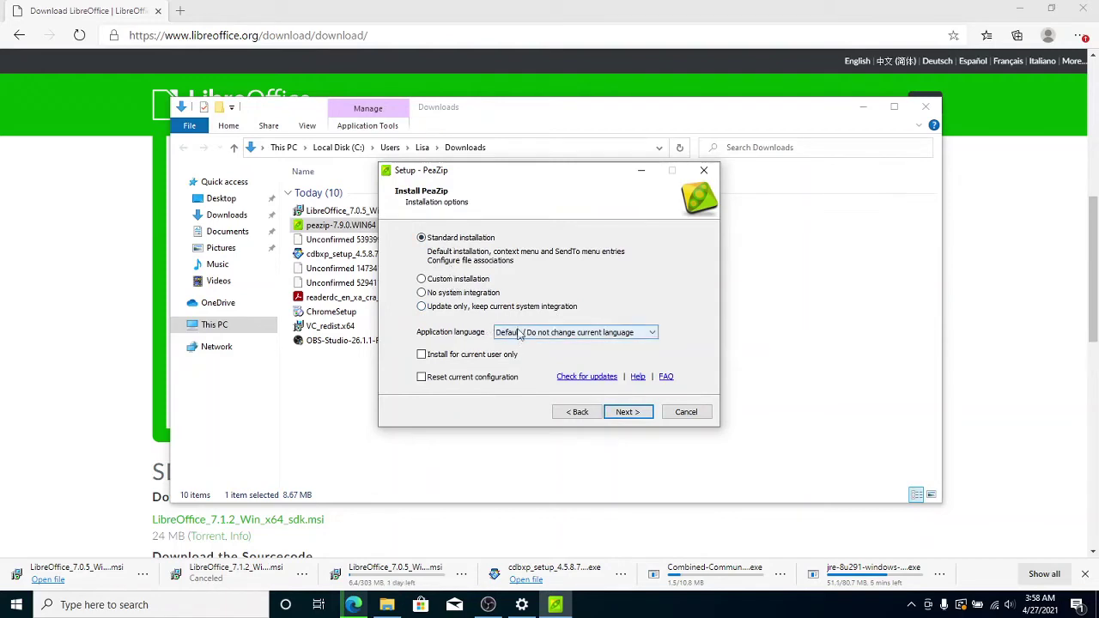
{"action": "left_click", "coordinate": [621, 413]}
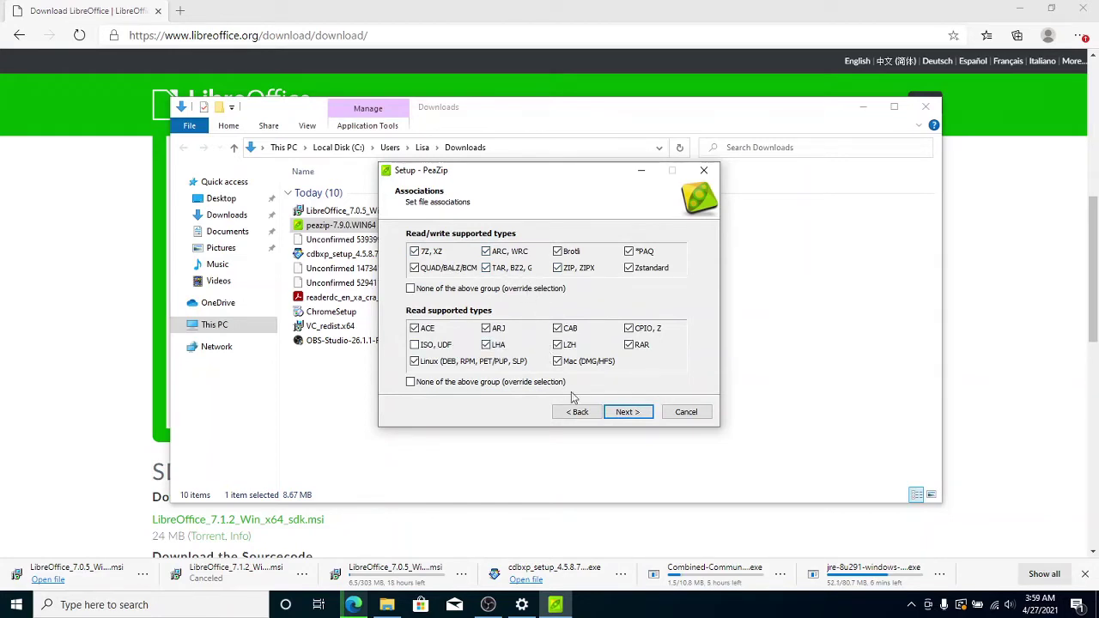
{"action": "left_click", "coordinate": [615, 414]}
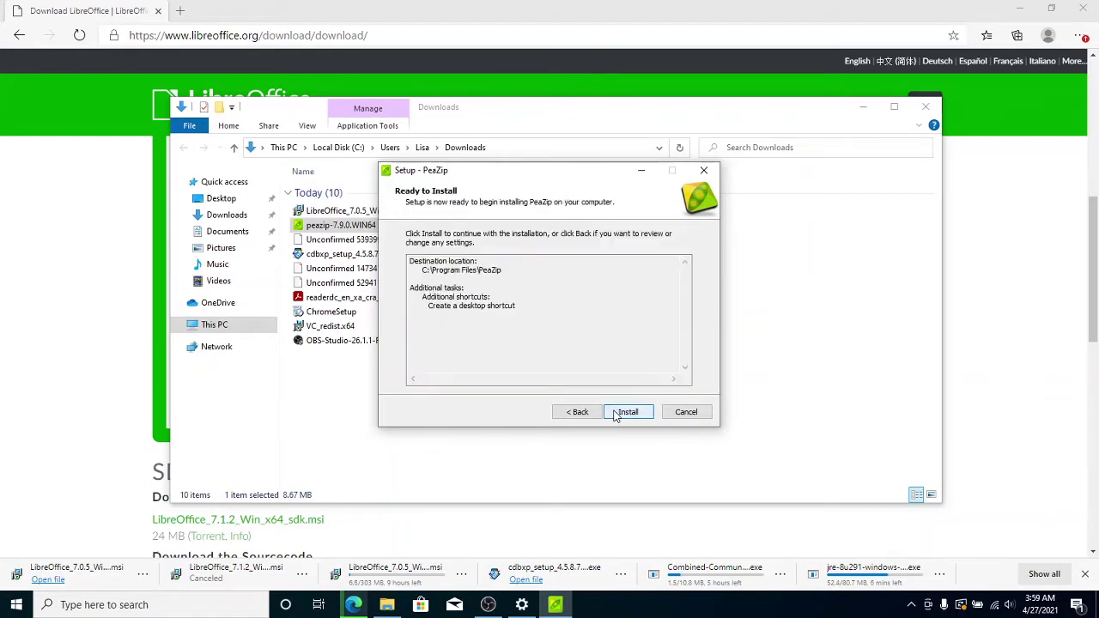
{"action": "left_click", "coordinate": [626, 412]}
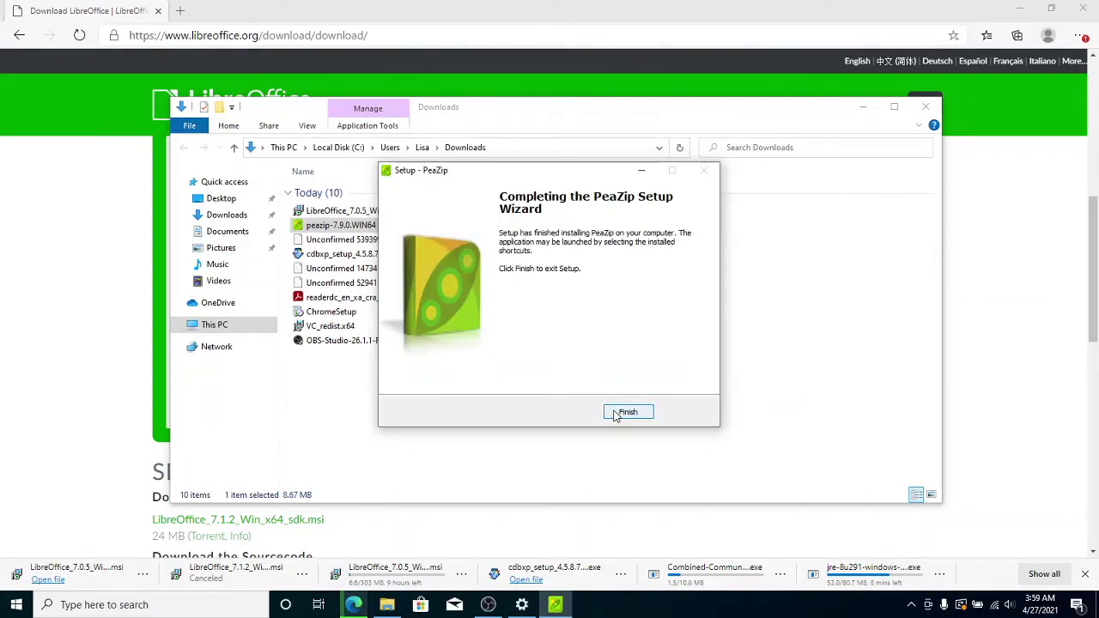
{"action": "left_click", "coordinate": [627, 412]}
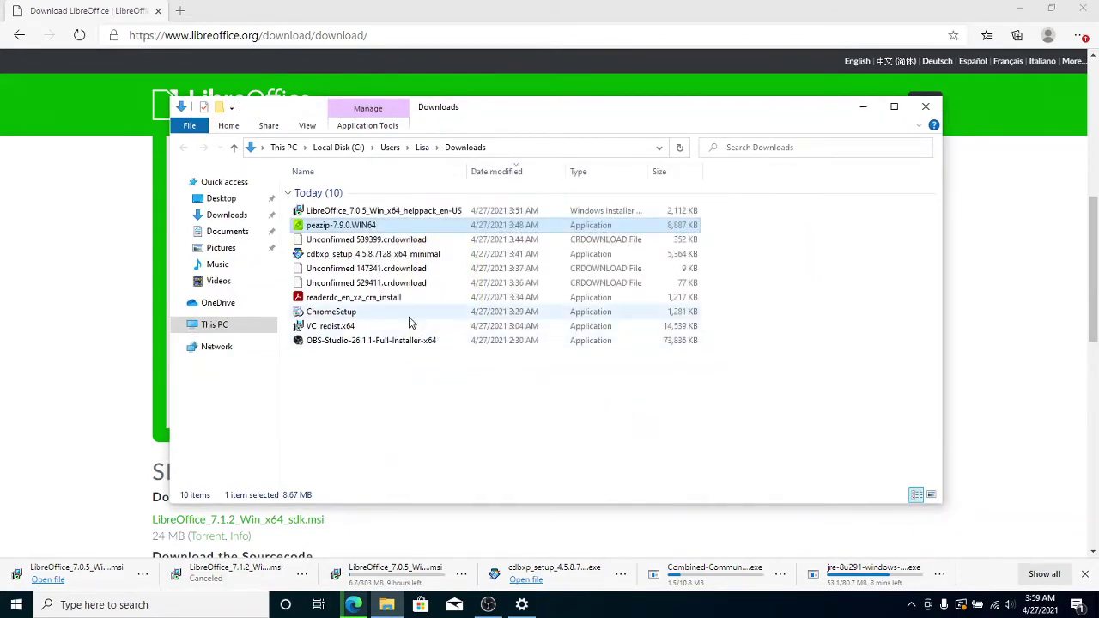
- Launch cdbxp_setup, accept its licence and keep C:\Program Files\CDBurnerXP as the install folder
{"action": "double_click", "coordinate": [380, 258]}
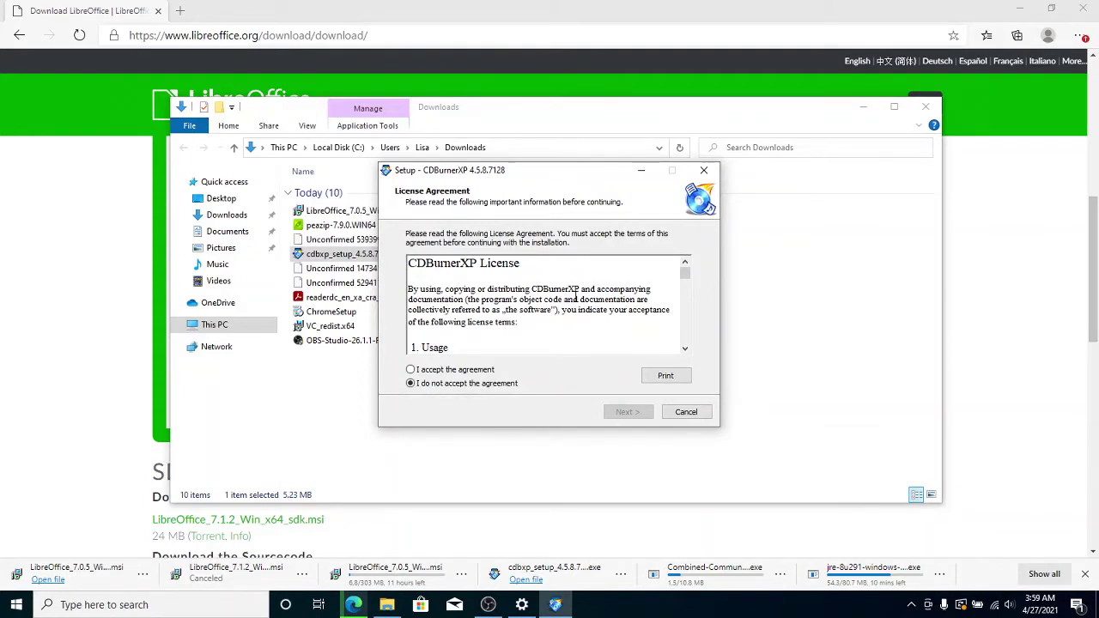
{"action": "left_click", "coordinate": [477, 372]}
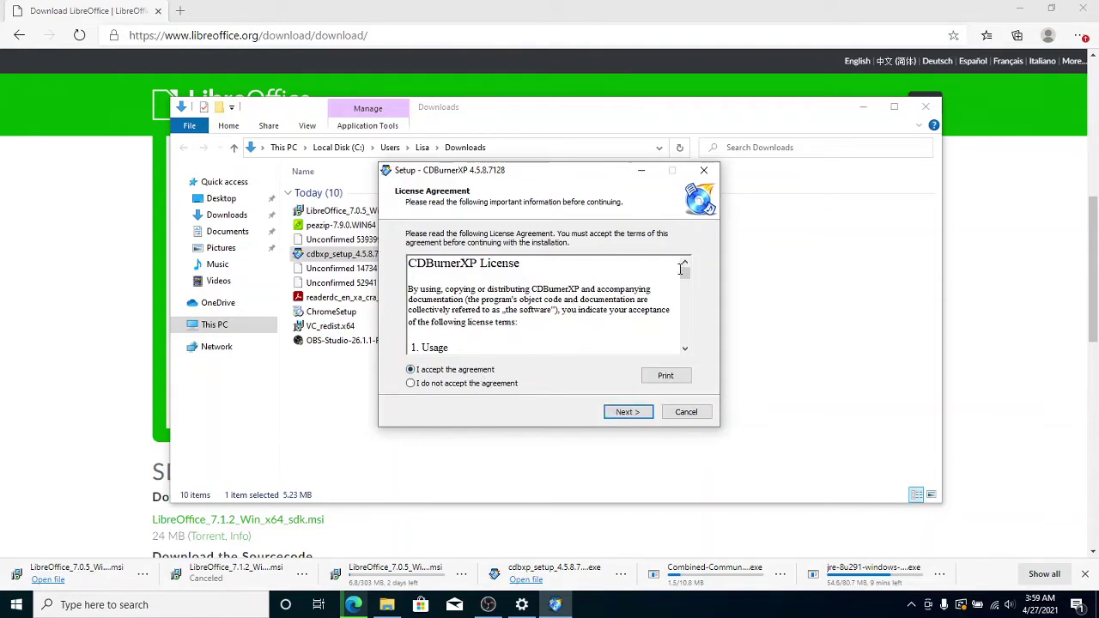
{"action": "left_click_drag", "start_coordinate": [684, 276], "coordinate": [682, 352]}
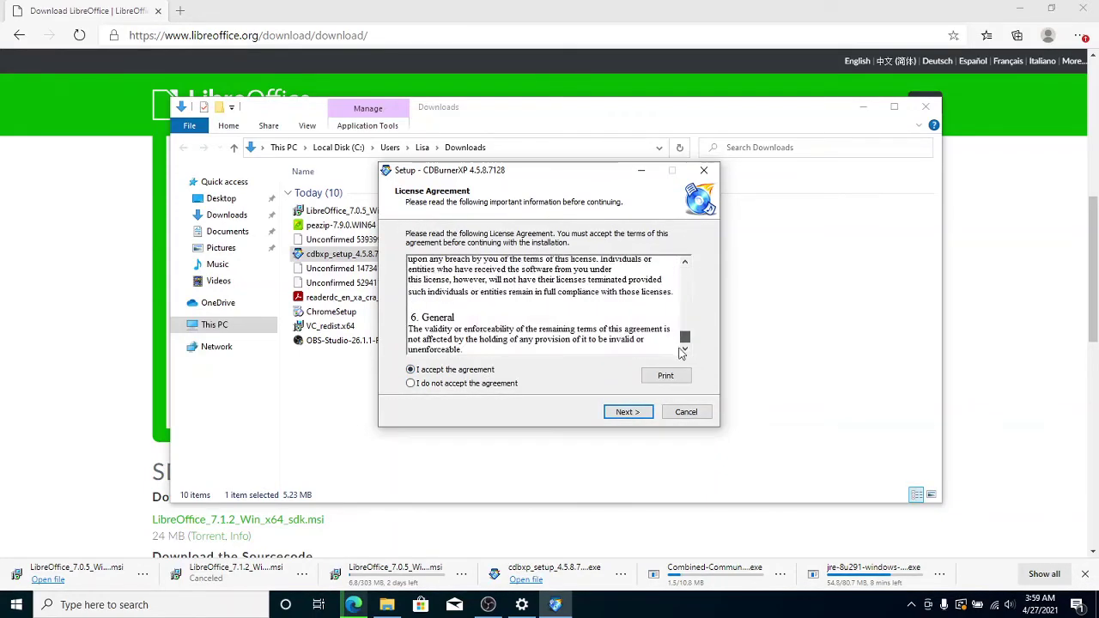
{"action": "left_click", "coordinate": [626, 412]}
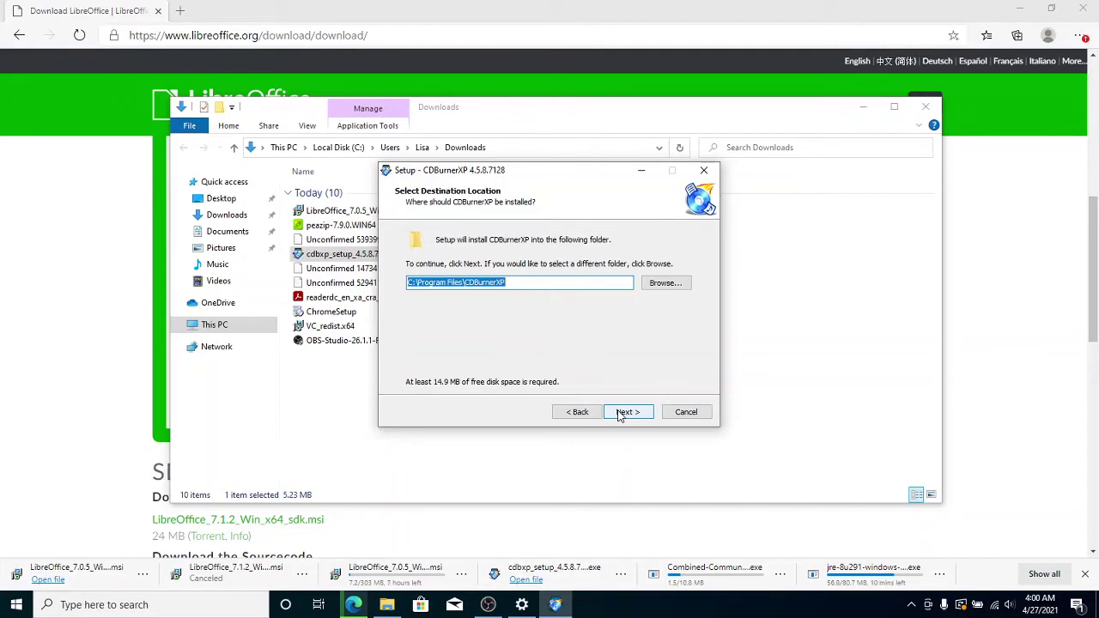
{"action": "left_click", "coordinate": [620, 415]}
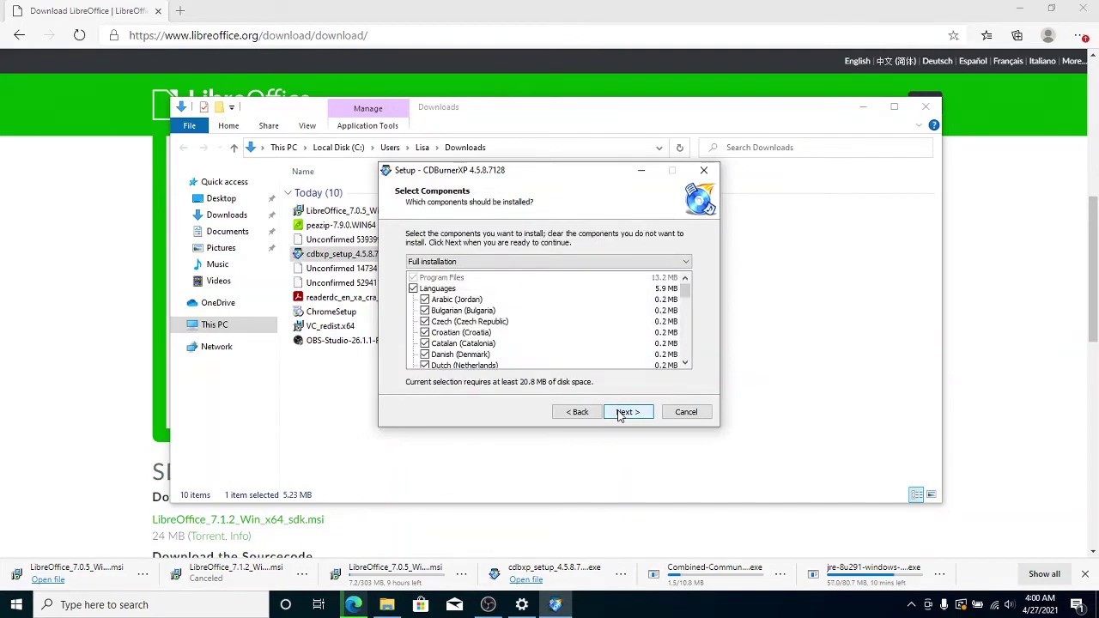
- Install CDBurnerXP without language packs, associating .iso files, and finish without launching it
{"action": "left_click", "coordinate": [412, 289]}
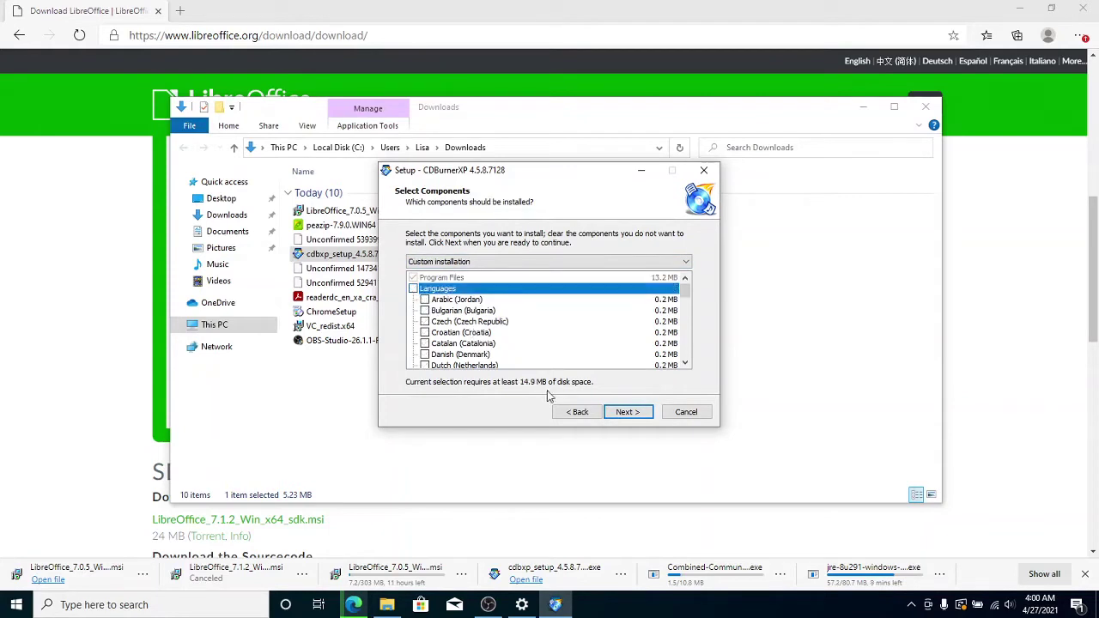
{"action": "left_click", "coordinate": [625, 413]}
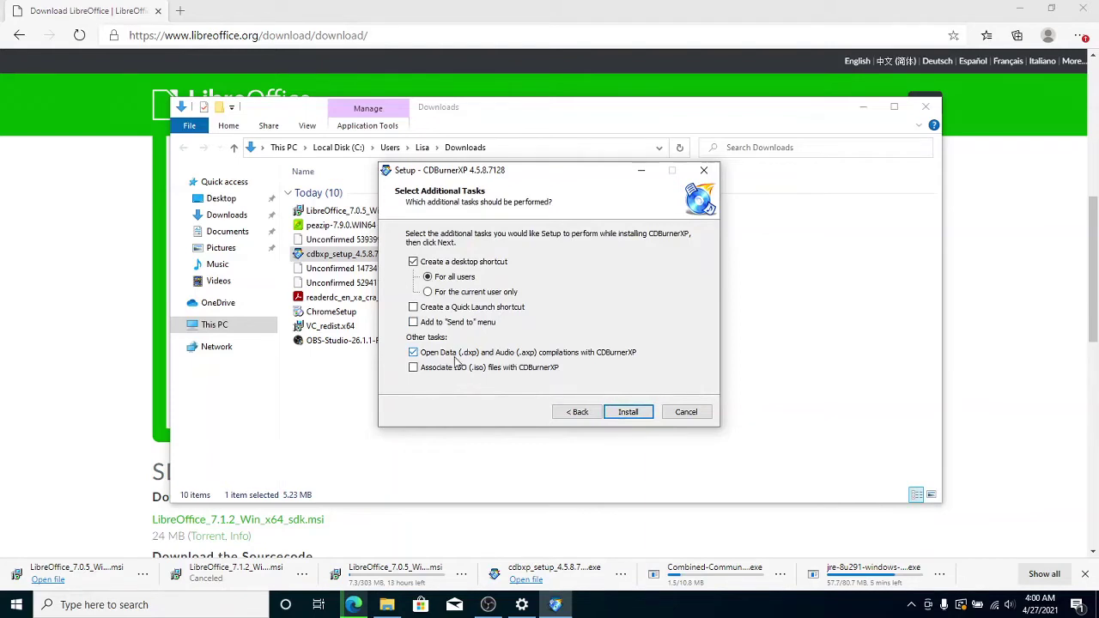
{"action": "left_click", "coordinate": [413, 372]}
{"action": "left_click", "coordinate": [627, 413]}
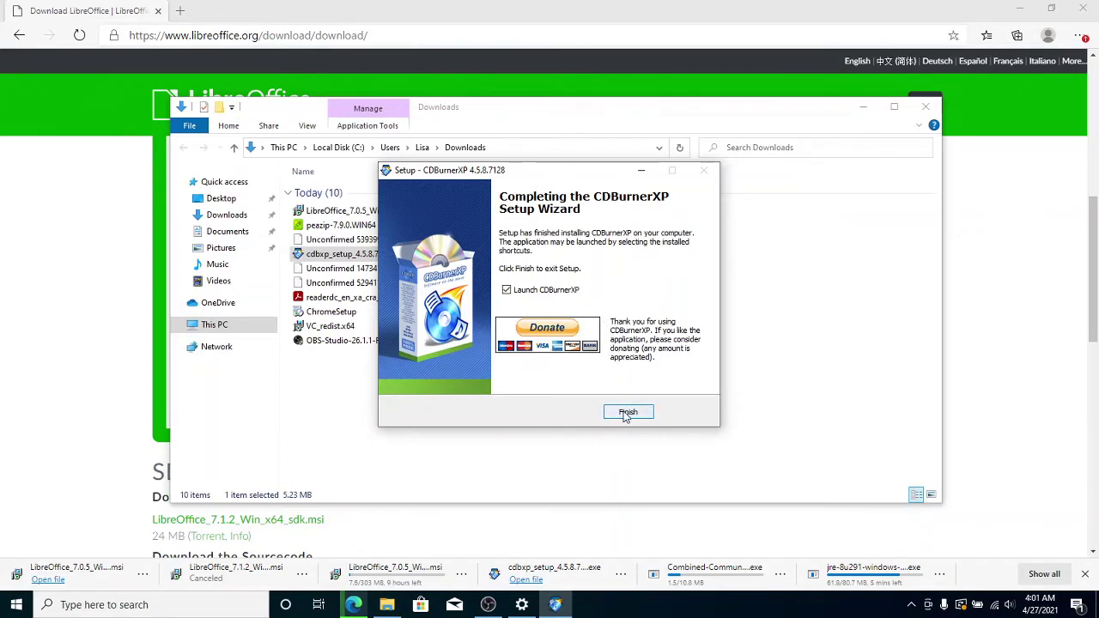
{"action": "left_click", "coordinate": [569, 294]}
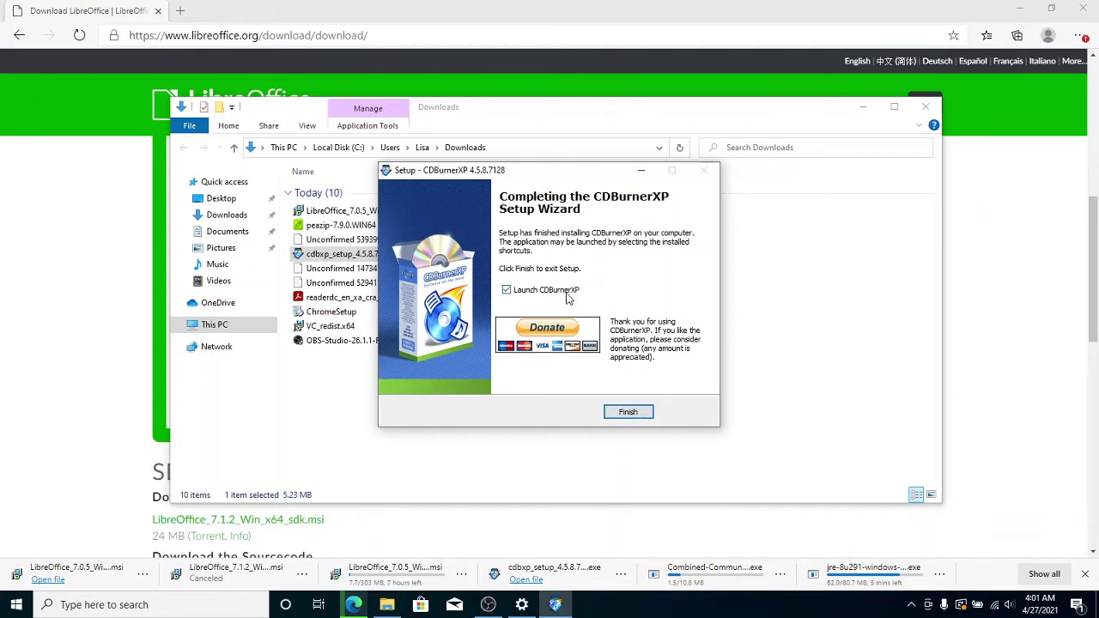
{"action": "left_click", "coordinate": [618, 414]}
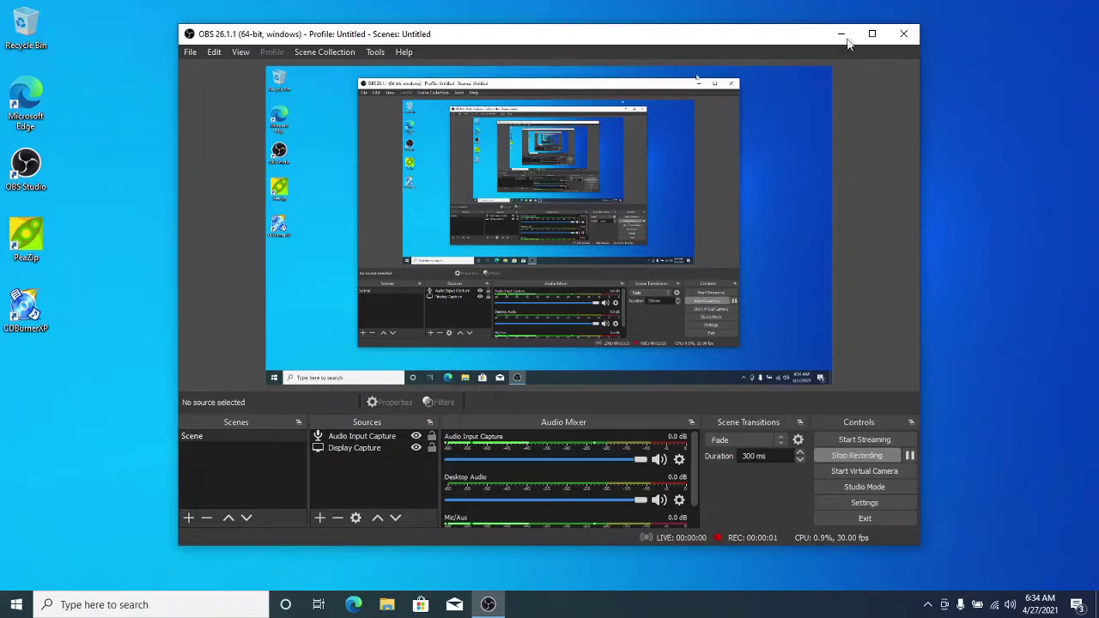
- Minimize the OBS Studio window to reveal the desktop
{"action": "left_click", "coordinate": [841, 34]}
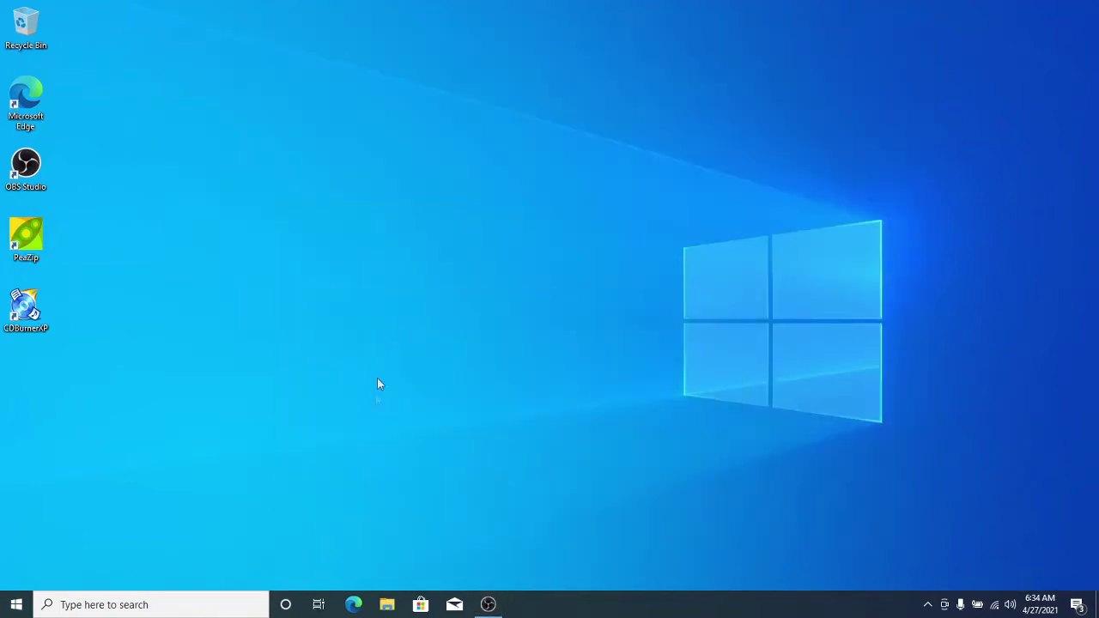
- Open Downloads in a new File Explorer window and launch the LibreOffice installer package
{"action": "left_click", "coordinate": [387, 606]}
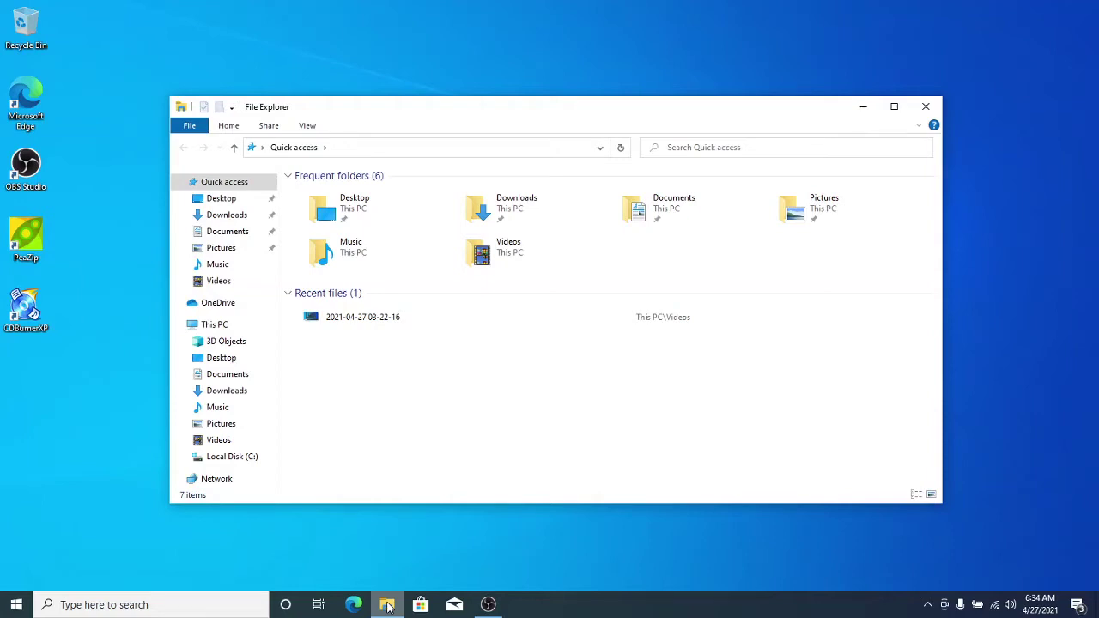
{"action": "left_click", "coordinate": [230, 216]}
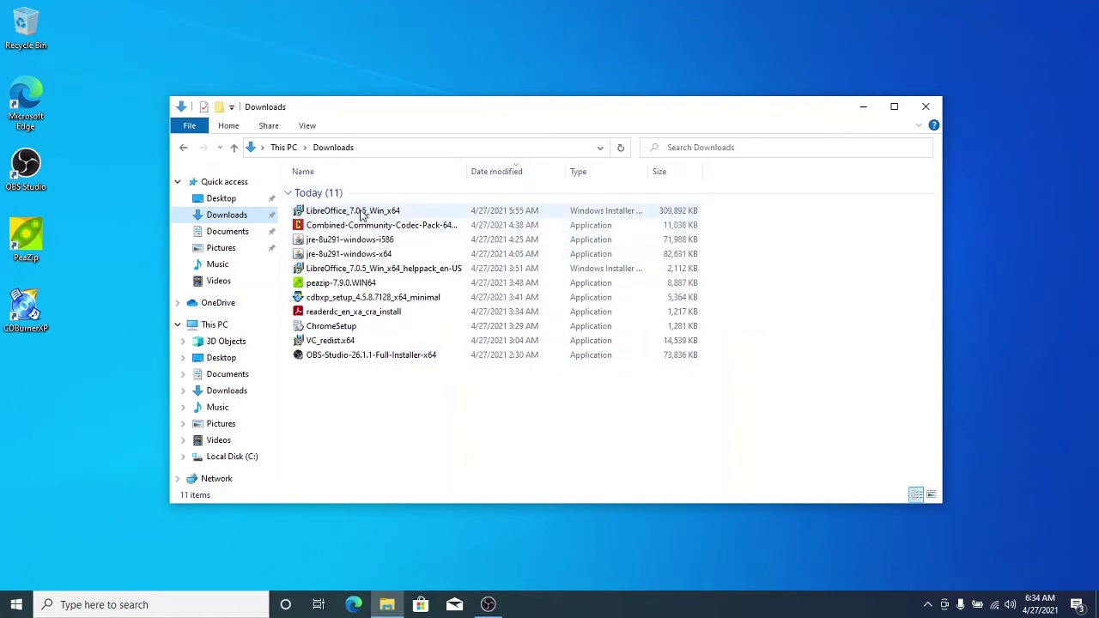
{"action": "double_click", "coordinate": [362, 214]}
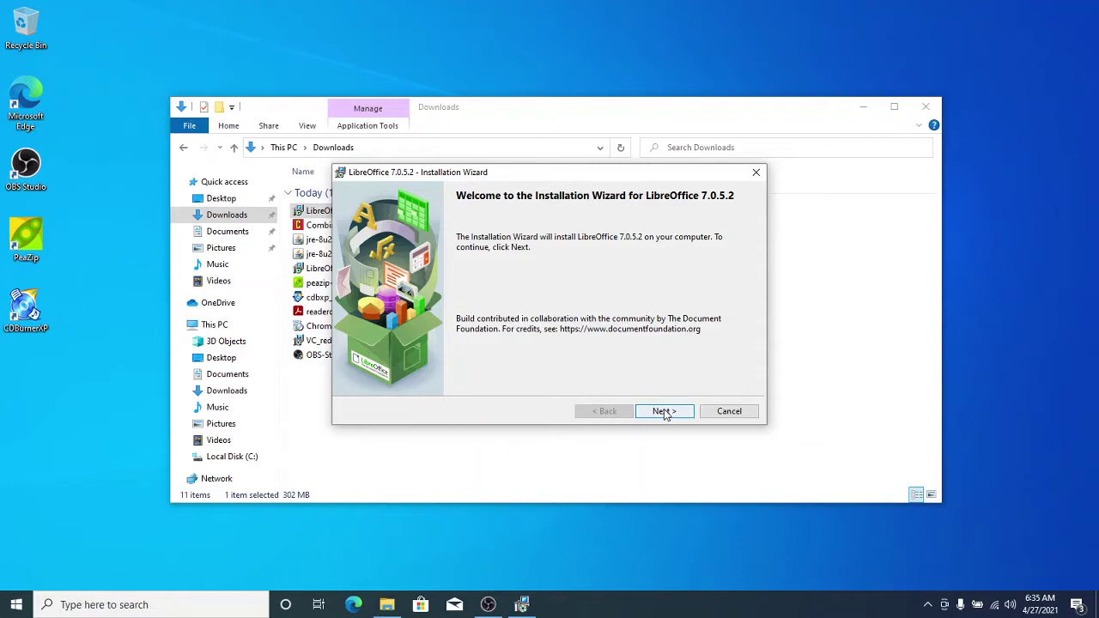
- Choose a Custom LibreOffice install and review the Optional Components, Dictionaries and UI languages
{"action": "left_click", "coordinate": [666, 415]}
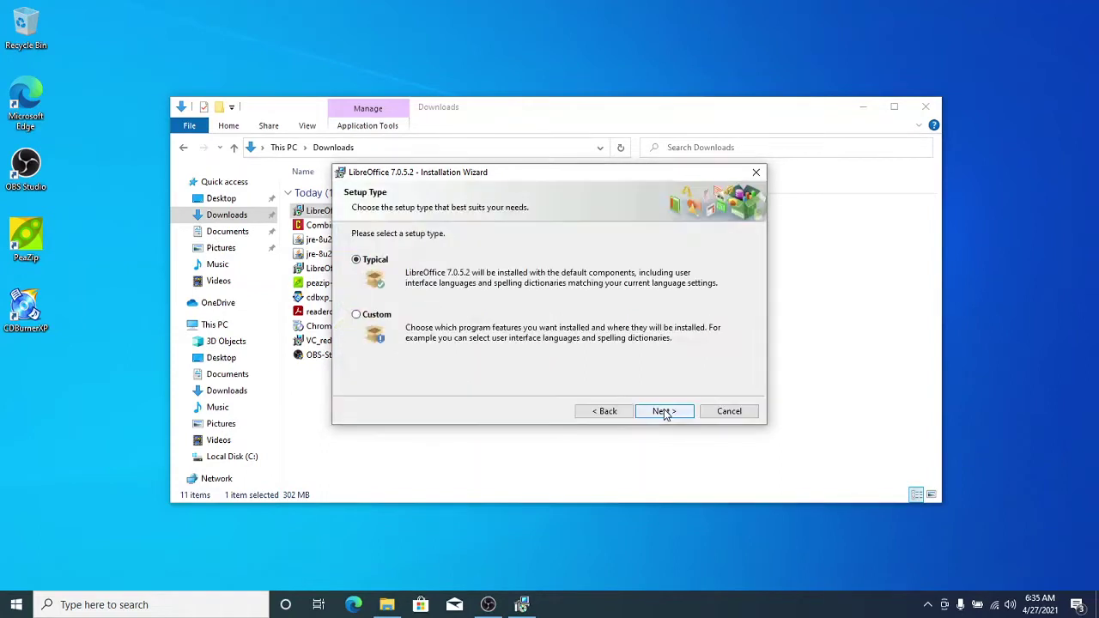
{"action": "left_click", "coordinate": [361, 315]}
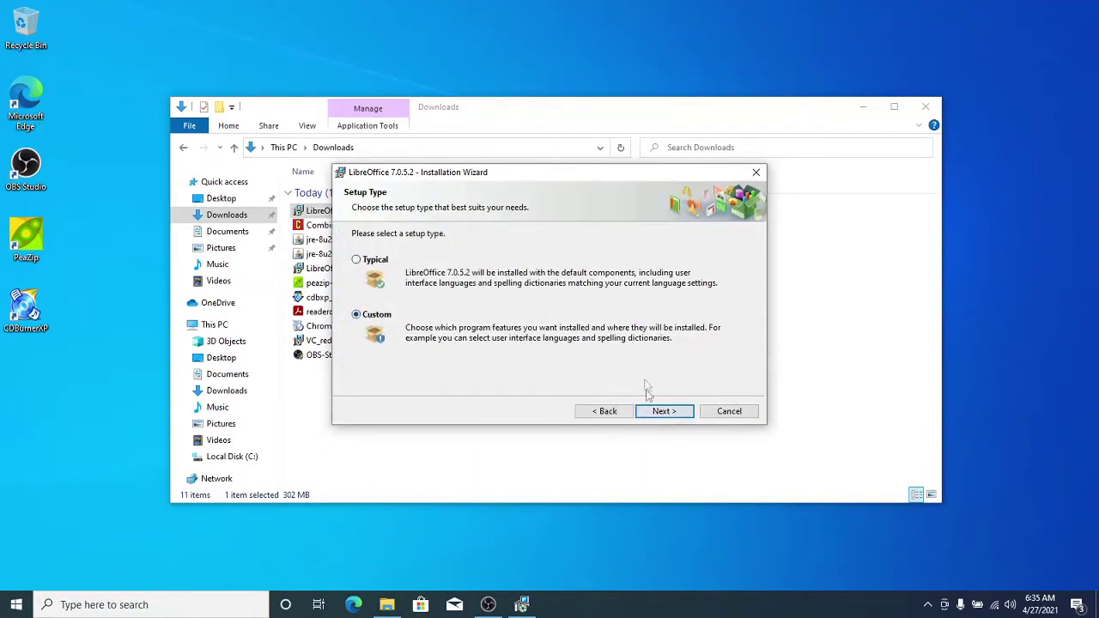
{"action": "left_click", "coordinate": [658, 413]}
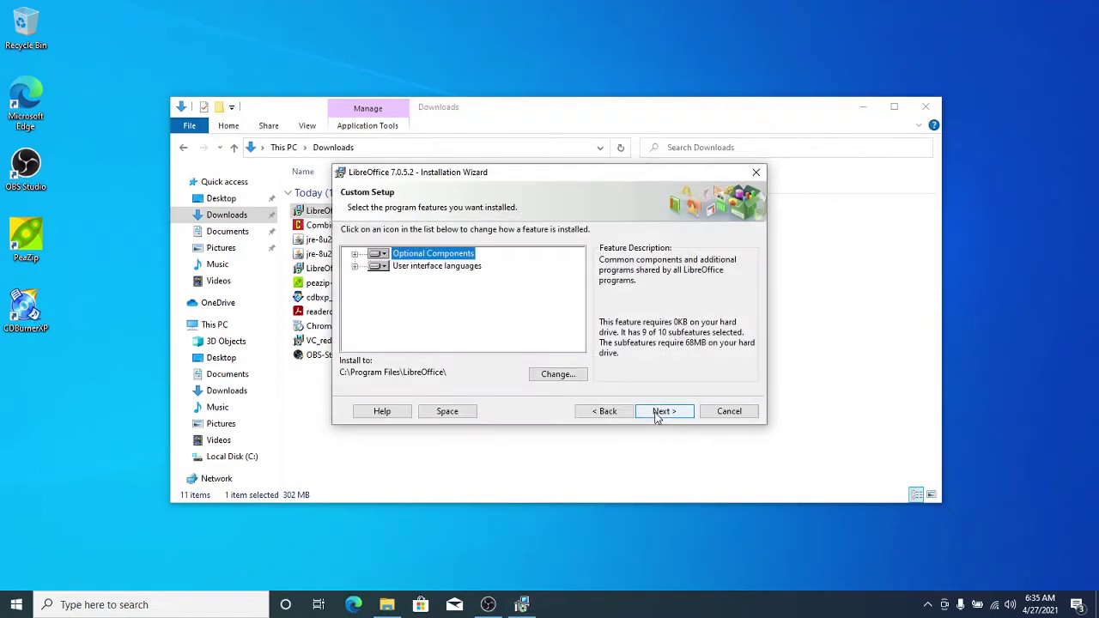
{"action": "left_click", "coordinate": [355, 255]}
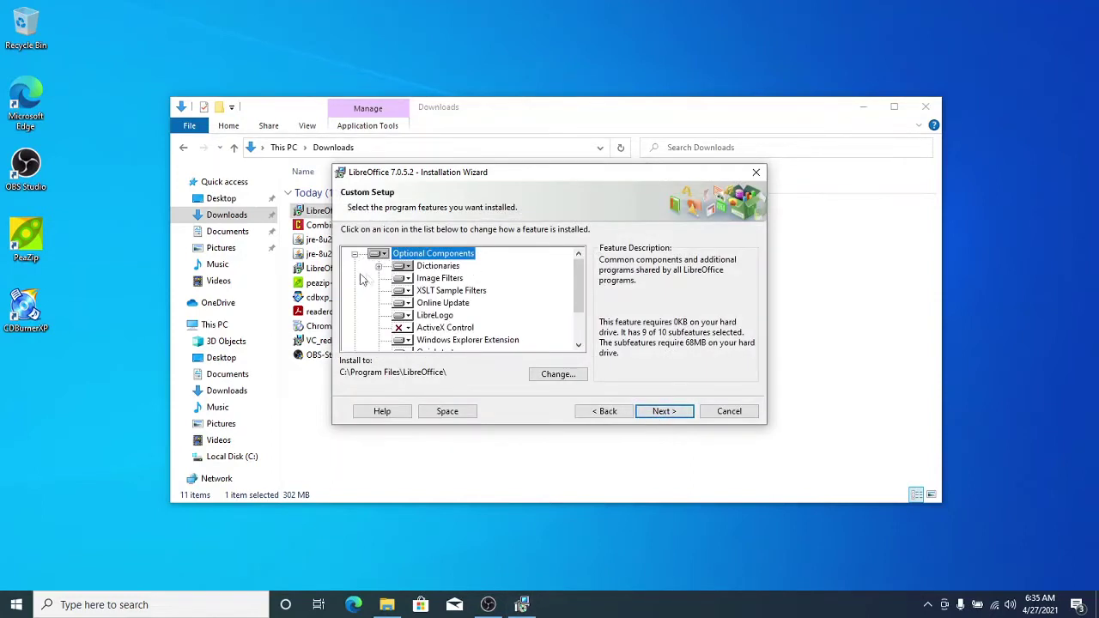
{"action": "left_click", "coordinate": [378, 267]}
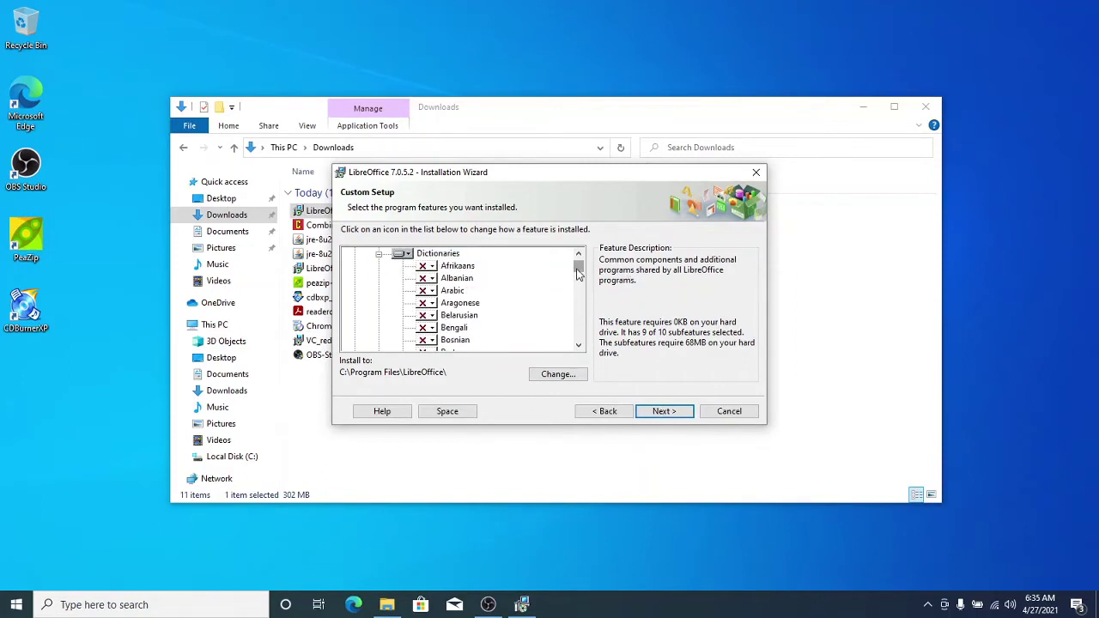
{"action": "left_click_drag", "start_coordinate": [578, 273], "coordinate": [579, 343]}
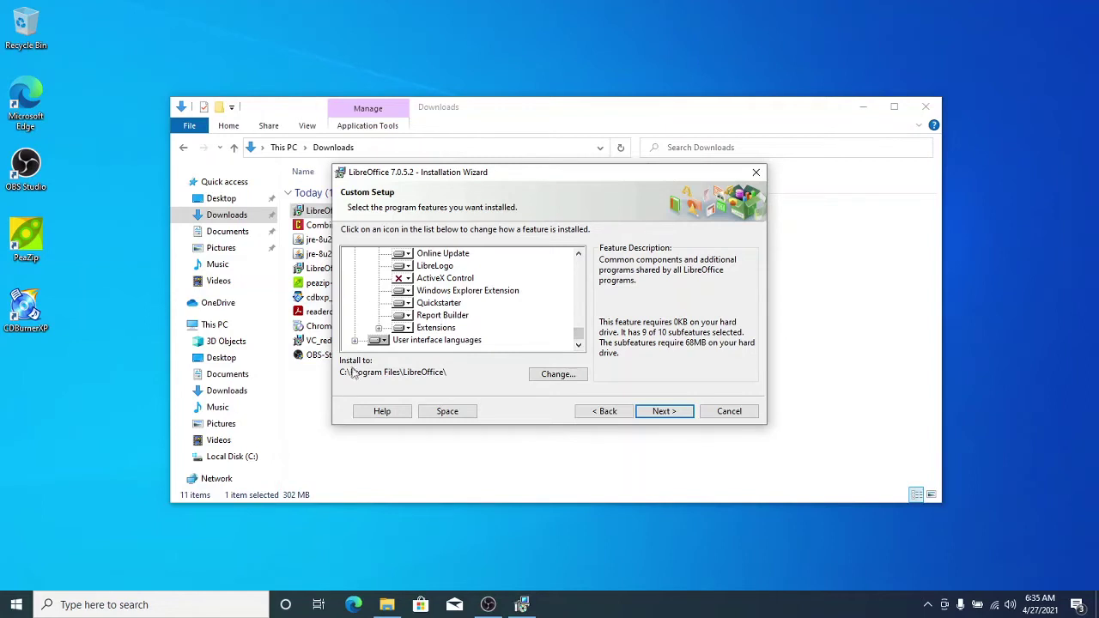
{"action": "left_click", "coordinate": [354, 341]}
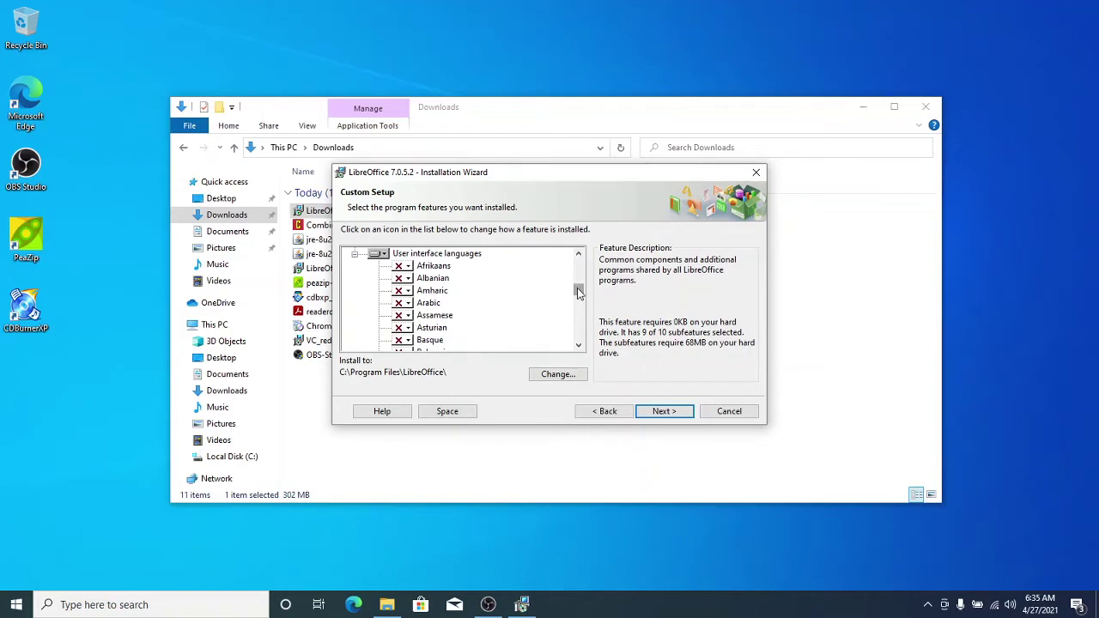
{"action": "left_click_drag", "start_coordinate": [578, 293], "coordinate": [574, 255]}
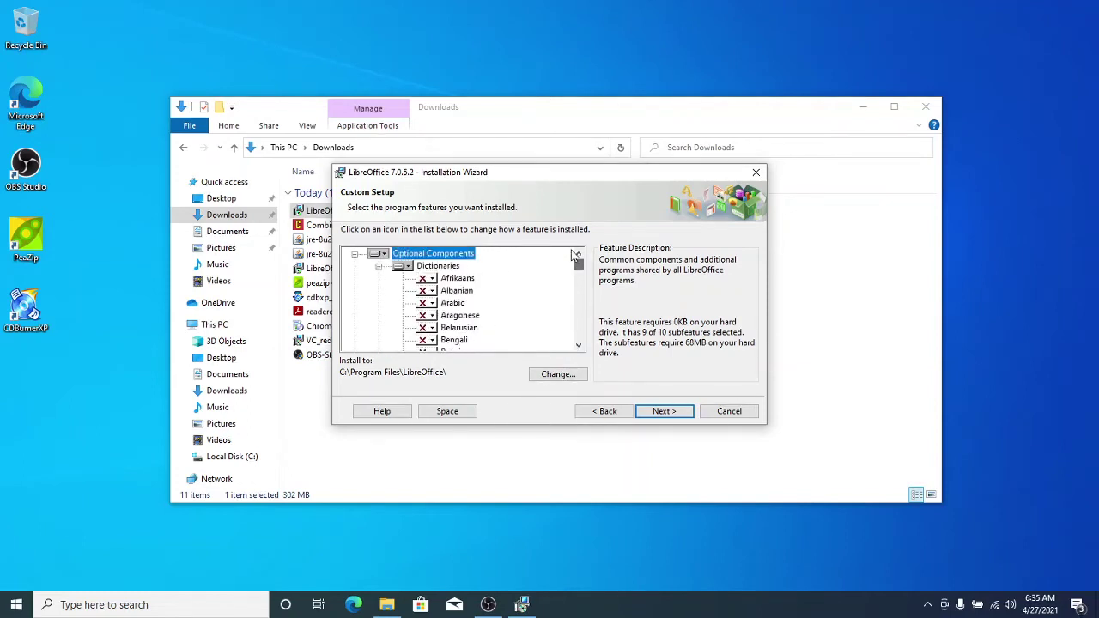
- Make LibreOffice open Microsoft Word Documents and start the installation
{"action": "left_click", "coordinate": [663, 412]}
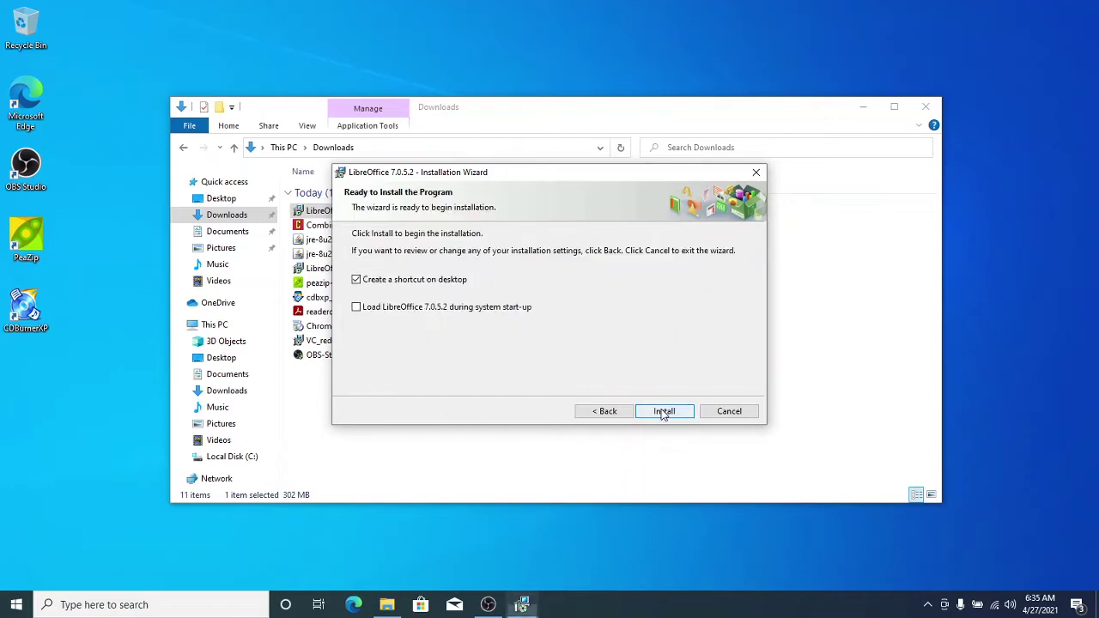
{"action": "left_click", "coordinate": [605, 413]}
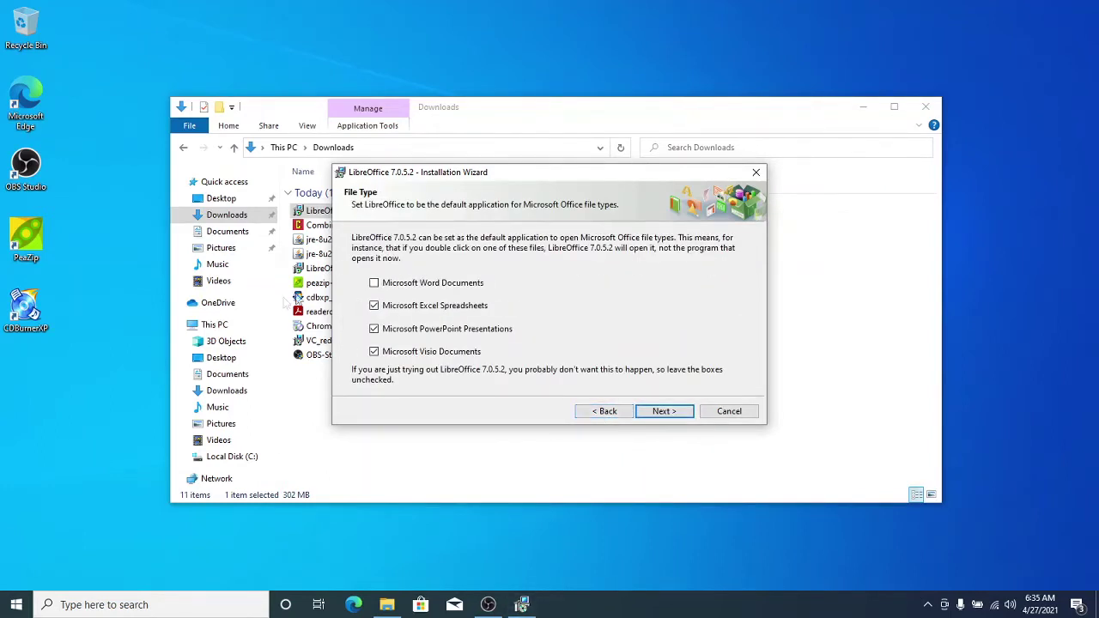
{"action": "left_click", "coordinate": [375, 286]}
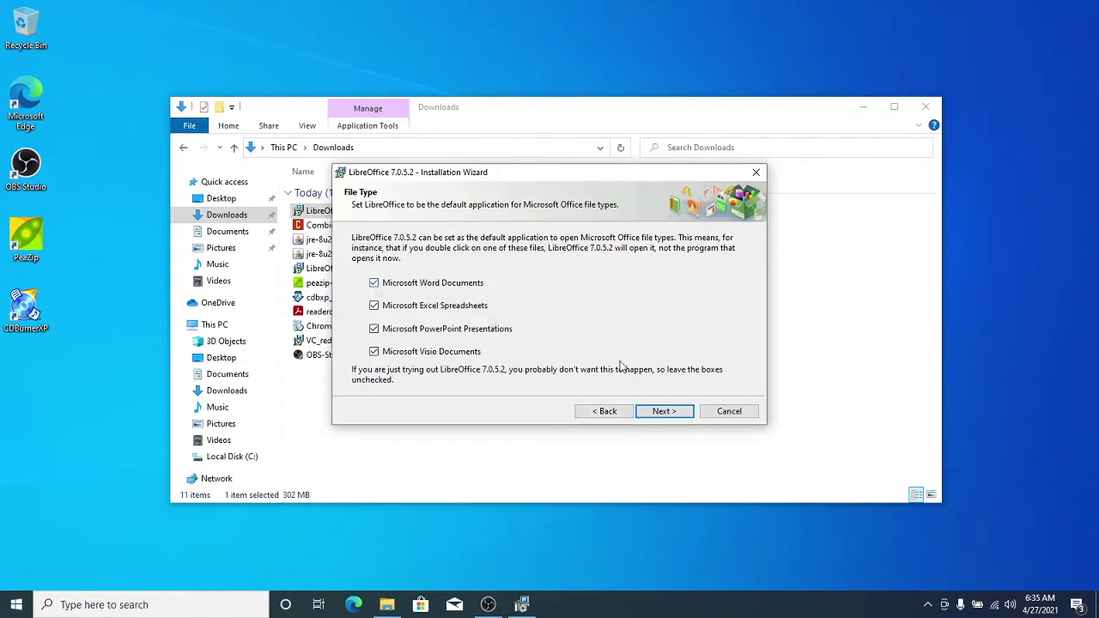
{"action": "left_click", "coordinate": [664, 411]}
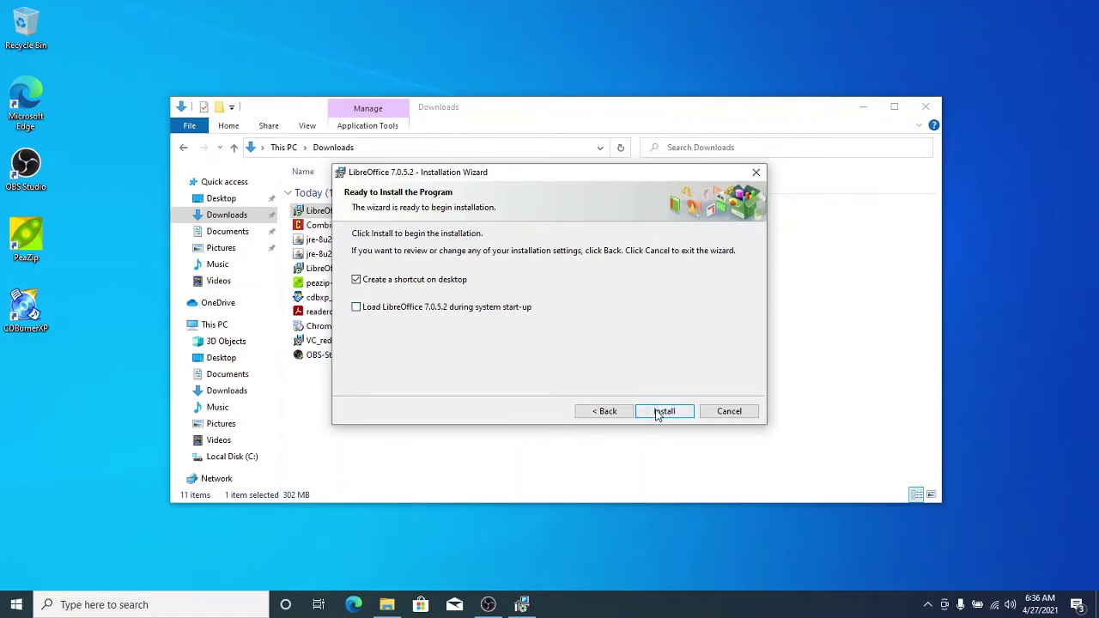
{"action": "left_click", "coordinate": [664, 411]}
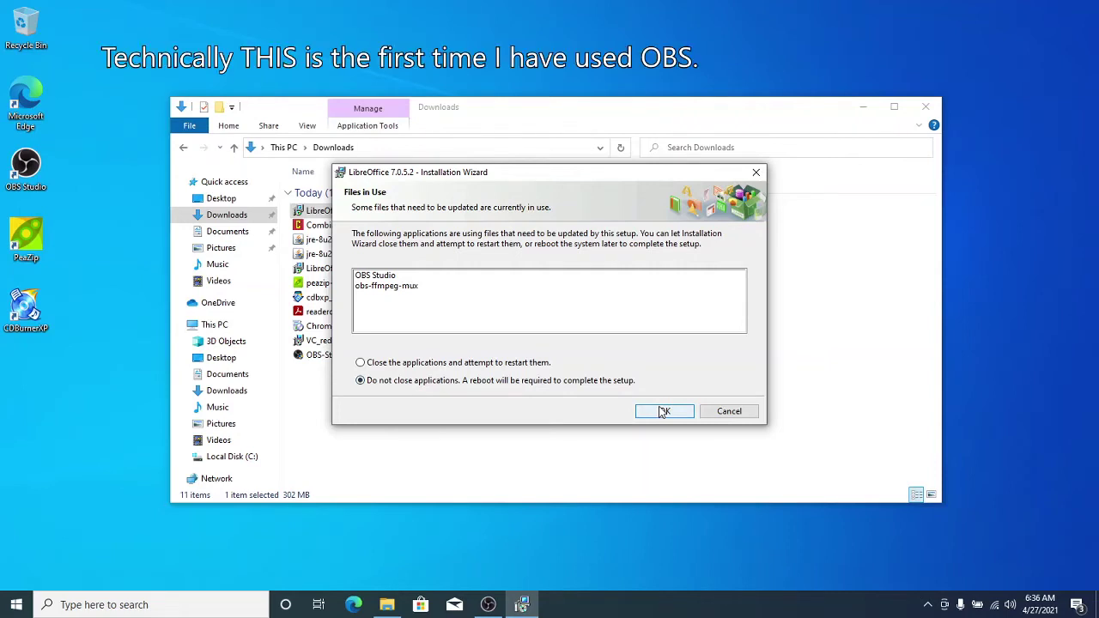
- Leave in-use applications open, finish the LibreOffice 7.0.5.2 install, and restore OBS
{"action": "left_click", "coordinate": [663, 411]}
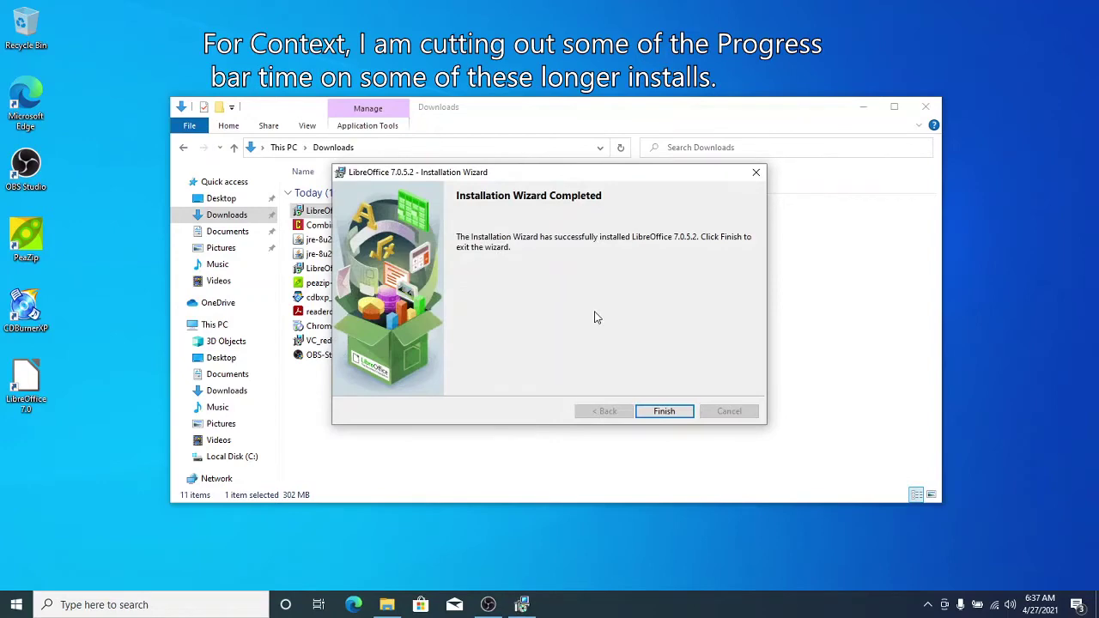
{"action": "left_click", "coordinate": [665, 411]}
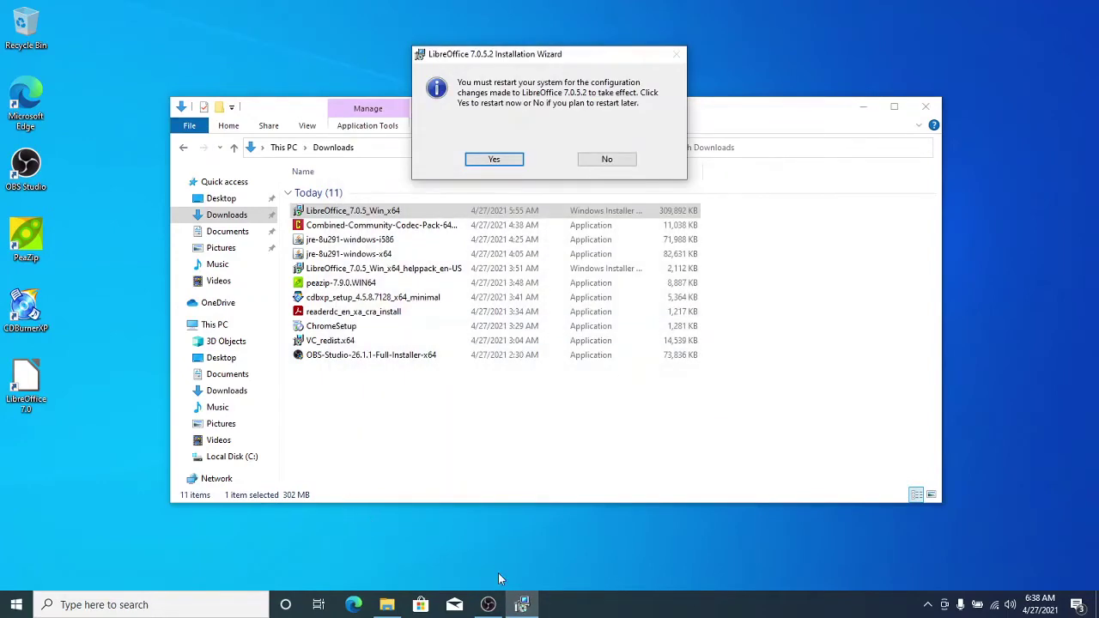
{"action": "left_click", "coordinate": [488, 605]}
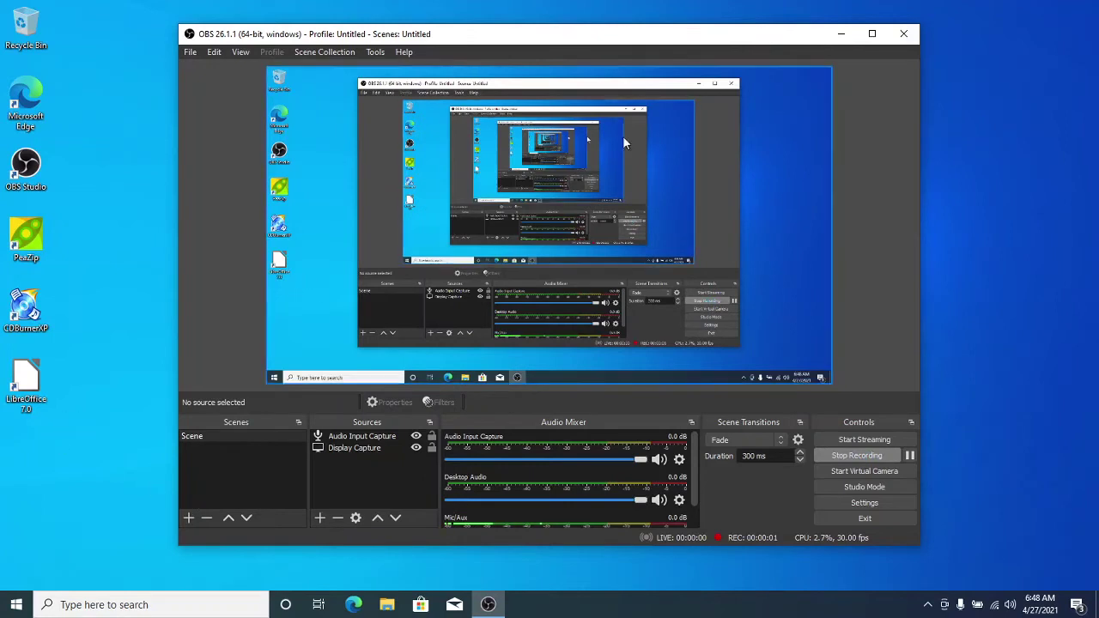
- Minimize OBS and launch LibreOffice 7.0 from its desktop shortcut
{"action": "left_click", "coordinate": [841, 35]}
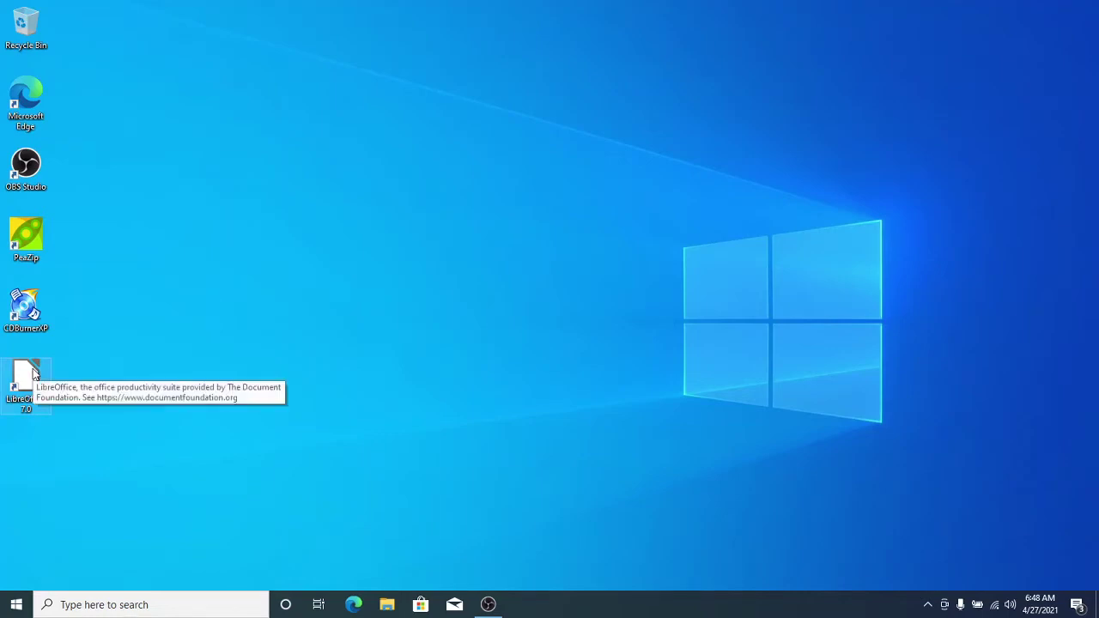
{"action": "double_click", "coordinate": [4, 377]}
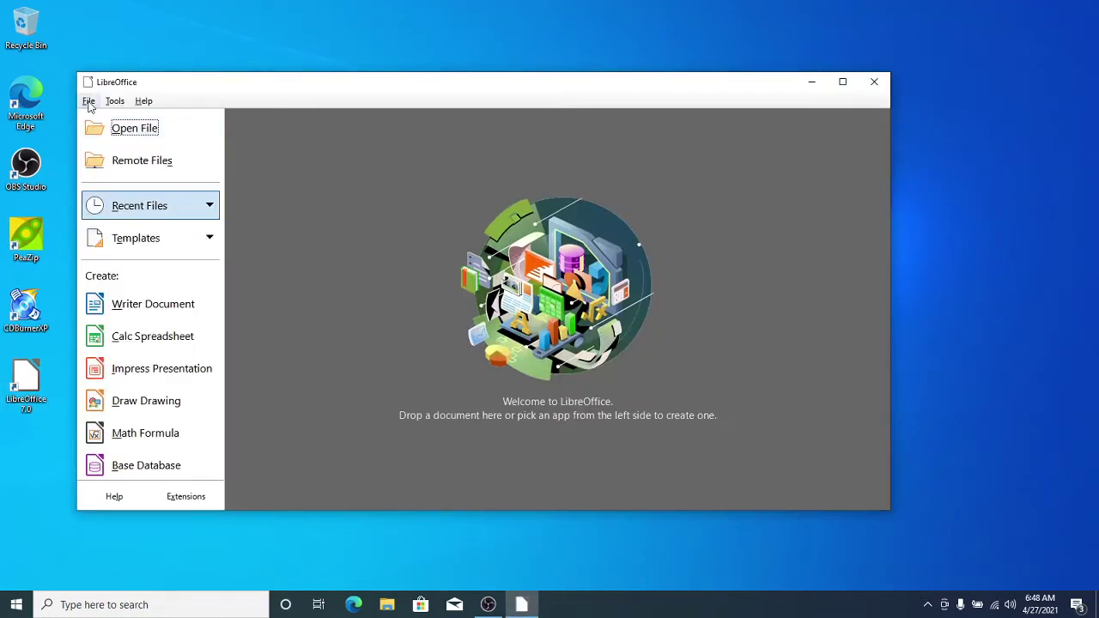
- Open Tools > Options at Load/Save > General and expand the default save format list
{"action": "left_click", "coordinate": [89, 102]}
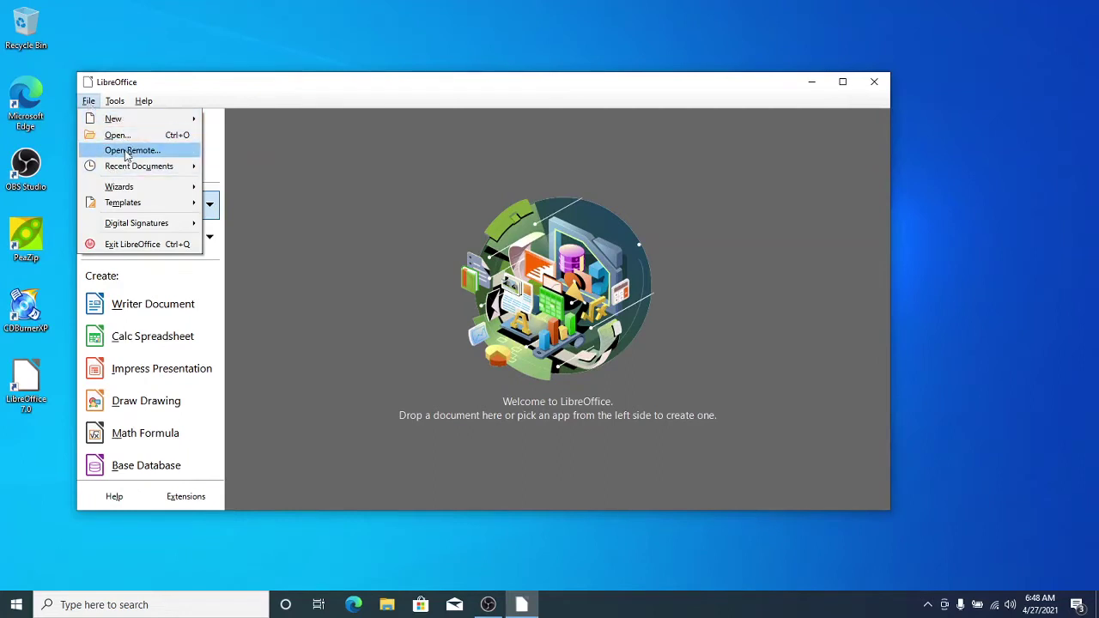
{"action": "mouse_move", "coordinate": [114, 101]}
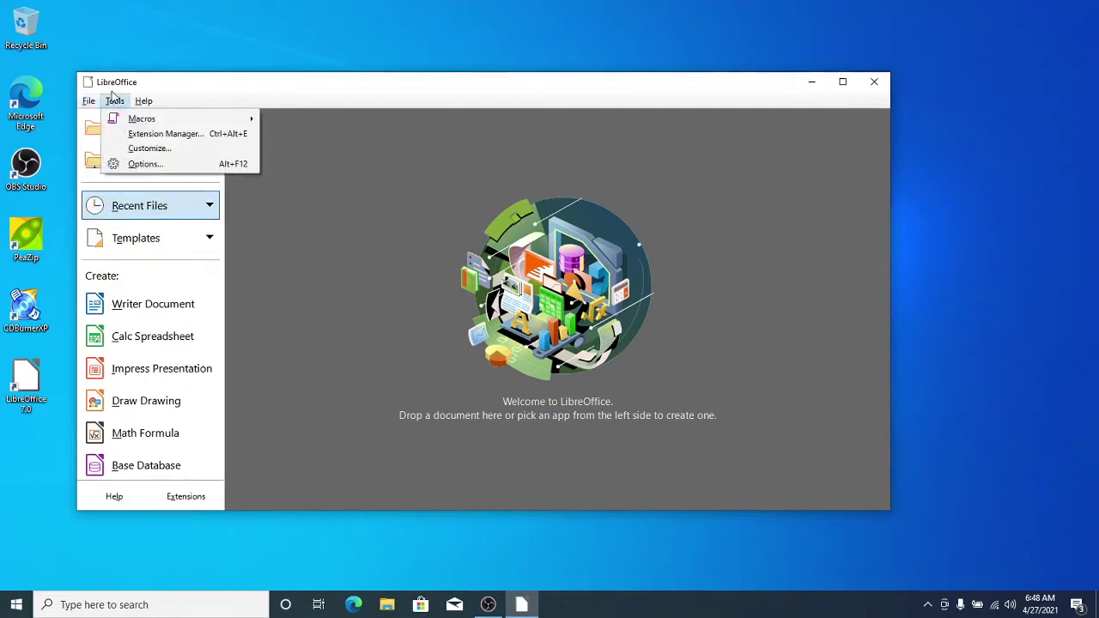
{"action": "left_click", "coordinate": [144, 167]}
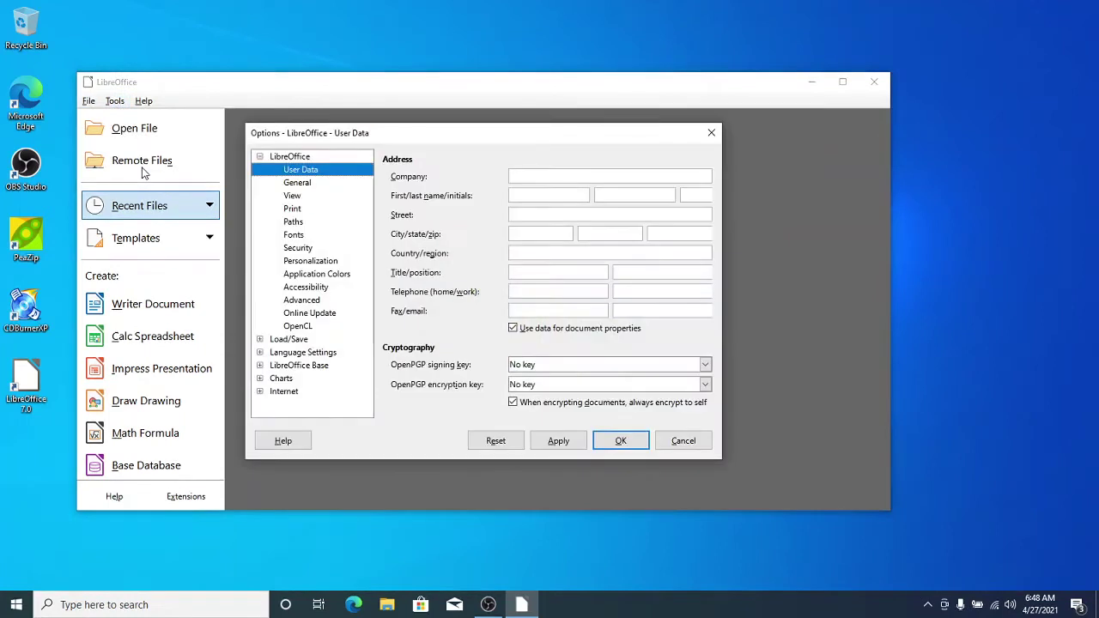
{"action": "left_click", "coordinate": [260, 339]}
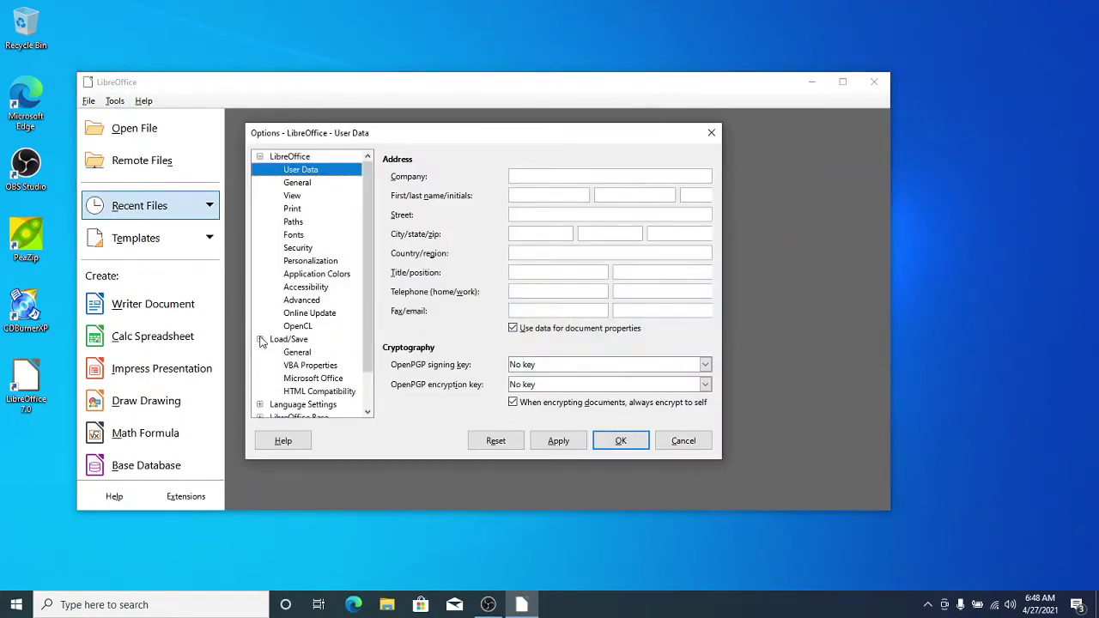
{"action": "left_click", "coordinate": [300, 354]}
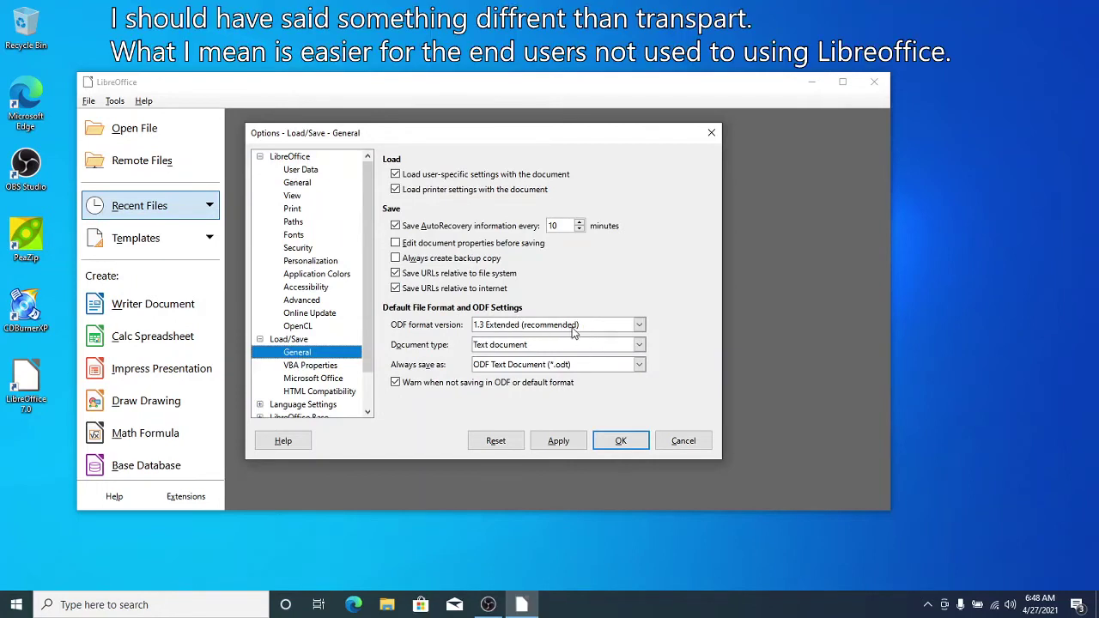
{"action": "left_click", "coordinate": [638, 365]}
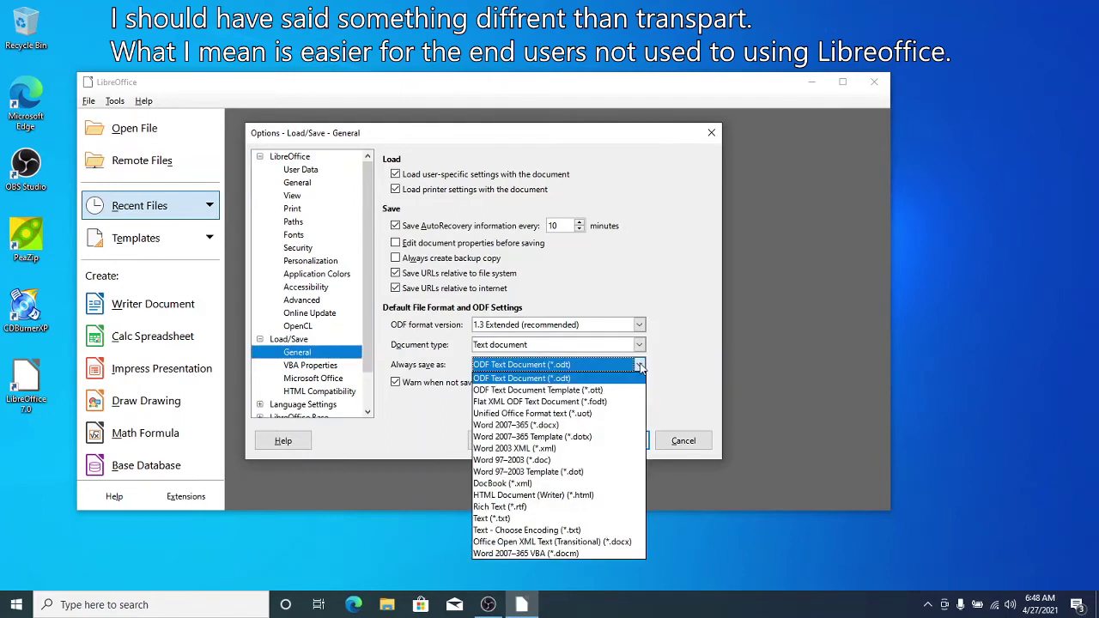
- Set text documents to always save as Word 2007-365 (.docx) and apply
{"action": "left_click", "coordinate": [550, 425]}
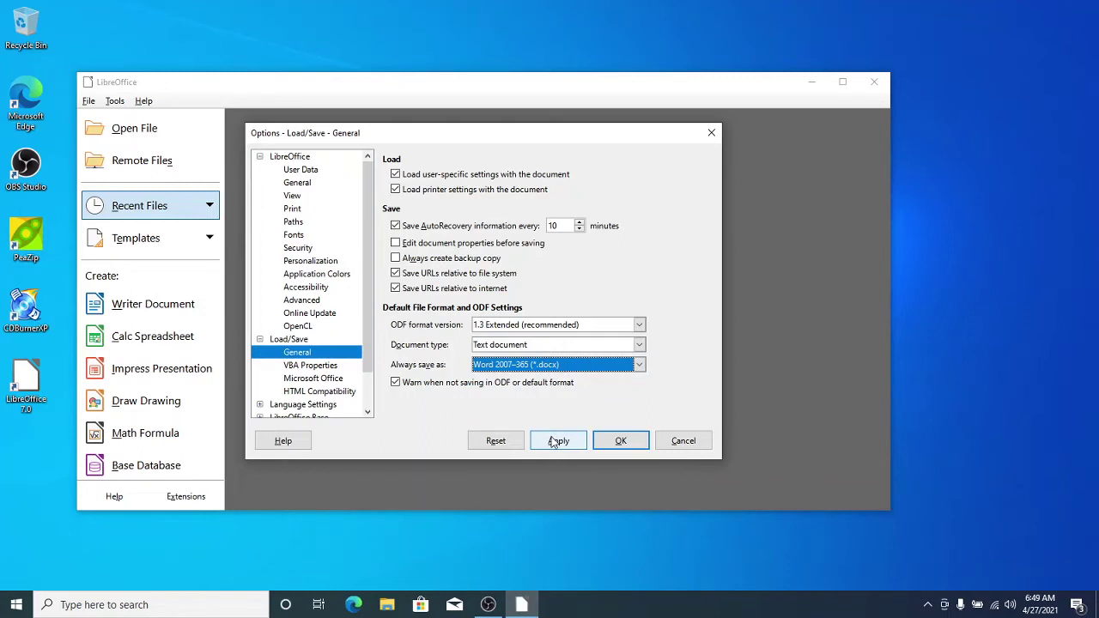
{"action": "left_click", "coordinate": [556, 440]}
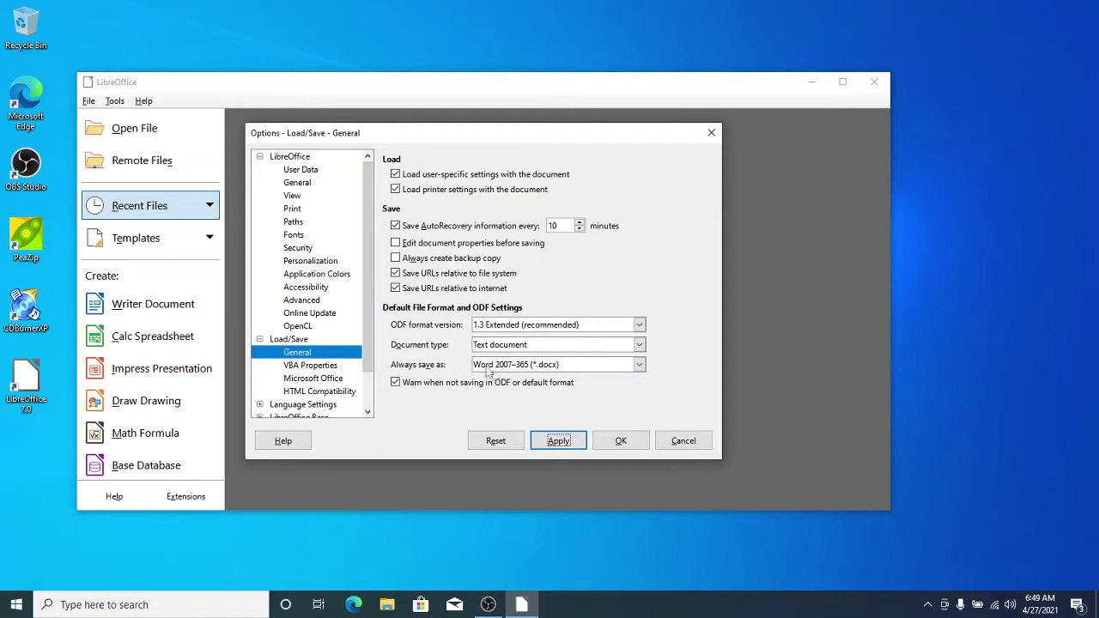
{"action": "left_click", "coordinate": [299, 368]}
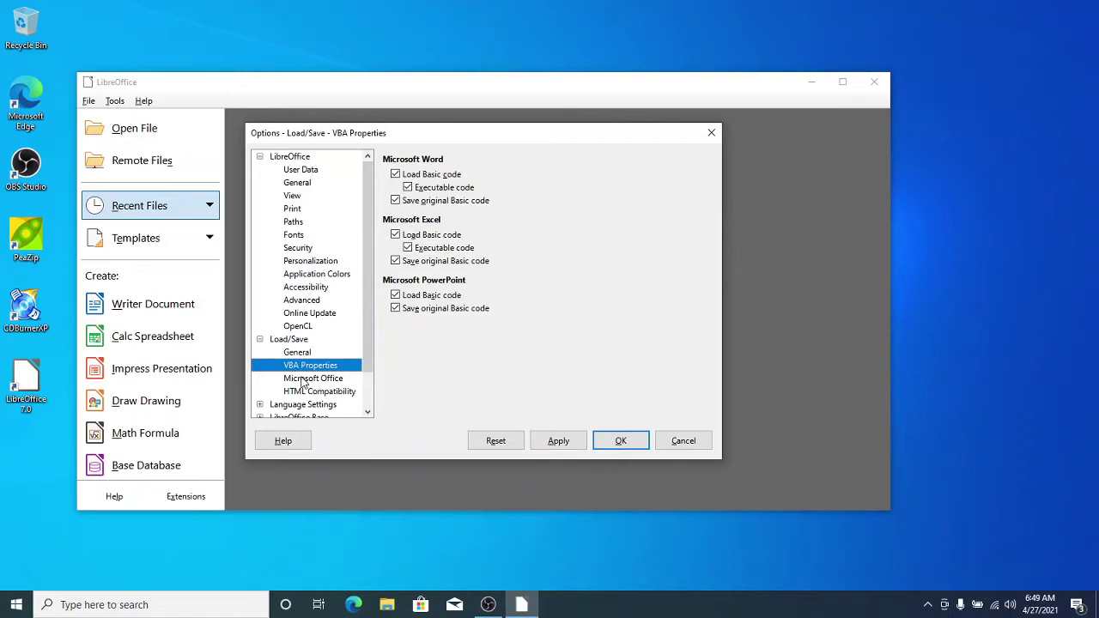
{"action": "key", "text": "Up"}
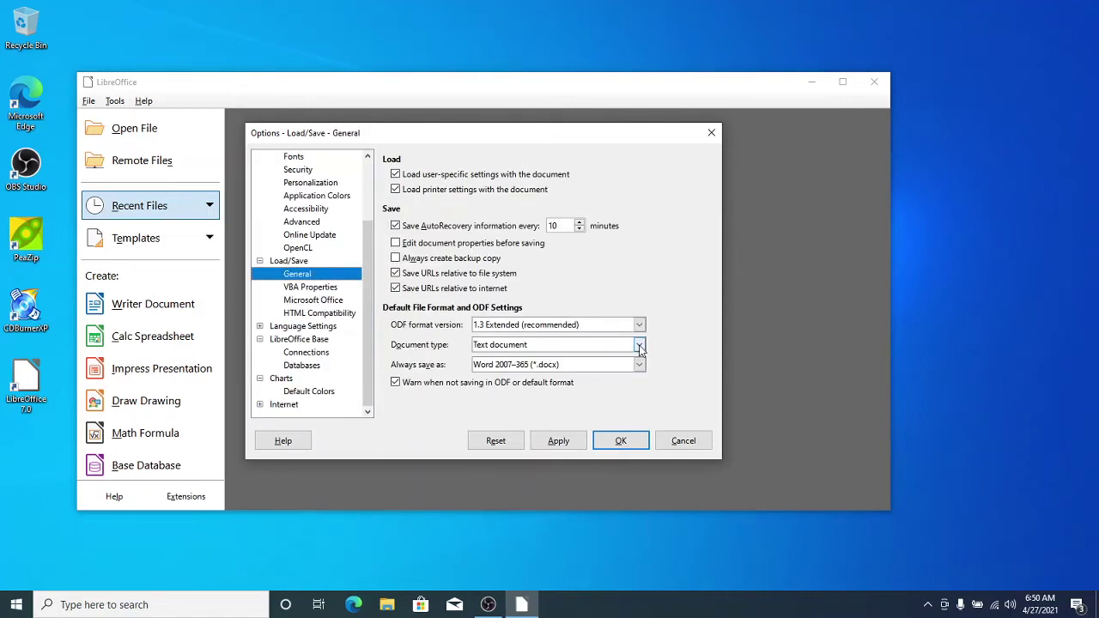
- Set spreadsheets to always save as Excel 2007-365 (.xlsx) and apply
{"action": "left_click", "coordinate": [638, 345]}
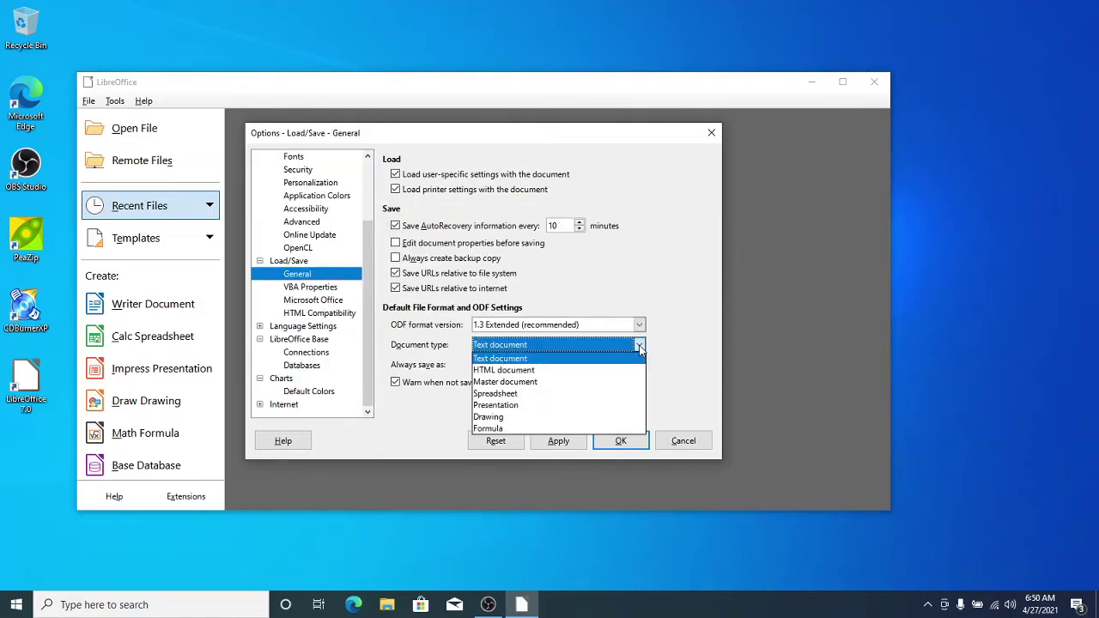
{"action": "left_click", "coordinate": [590, 394]}
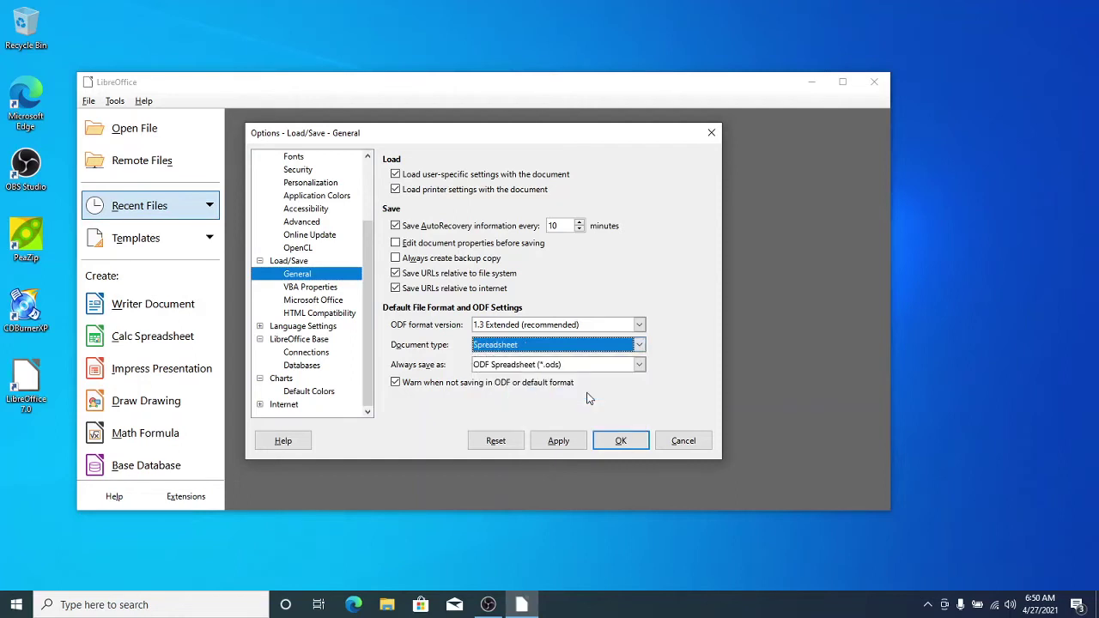
{"action": "left_click", "coordinate": [639, 365]}
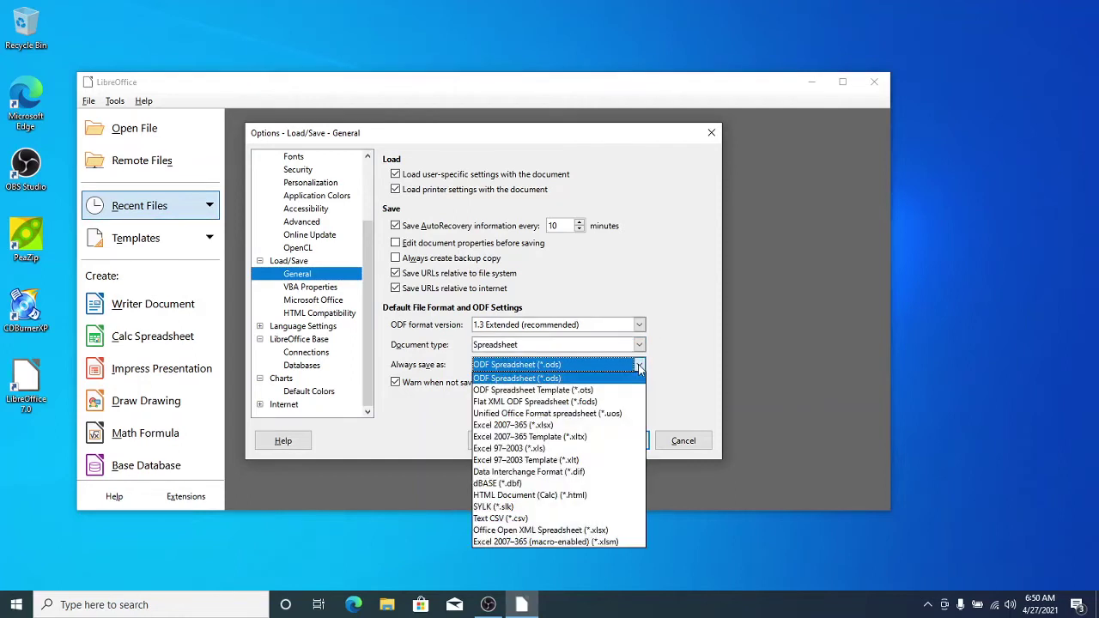
{"action": "left_click", "coordinate": [567, 426]}
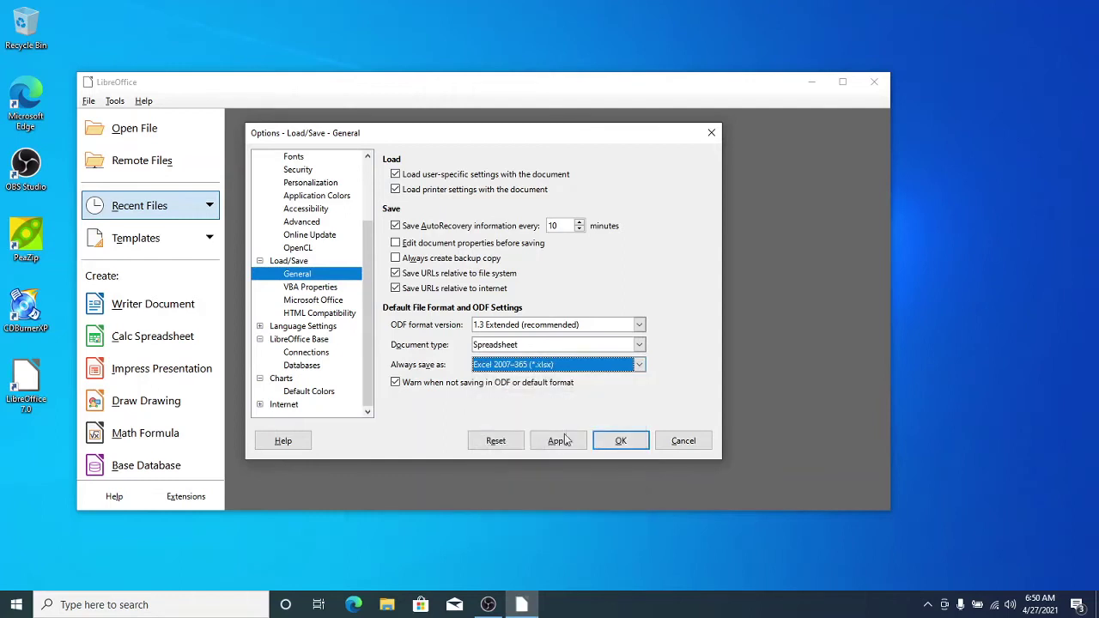
{"action": "left_click", "coordinate": [565, 441]}
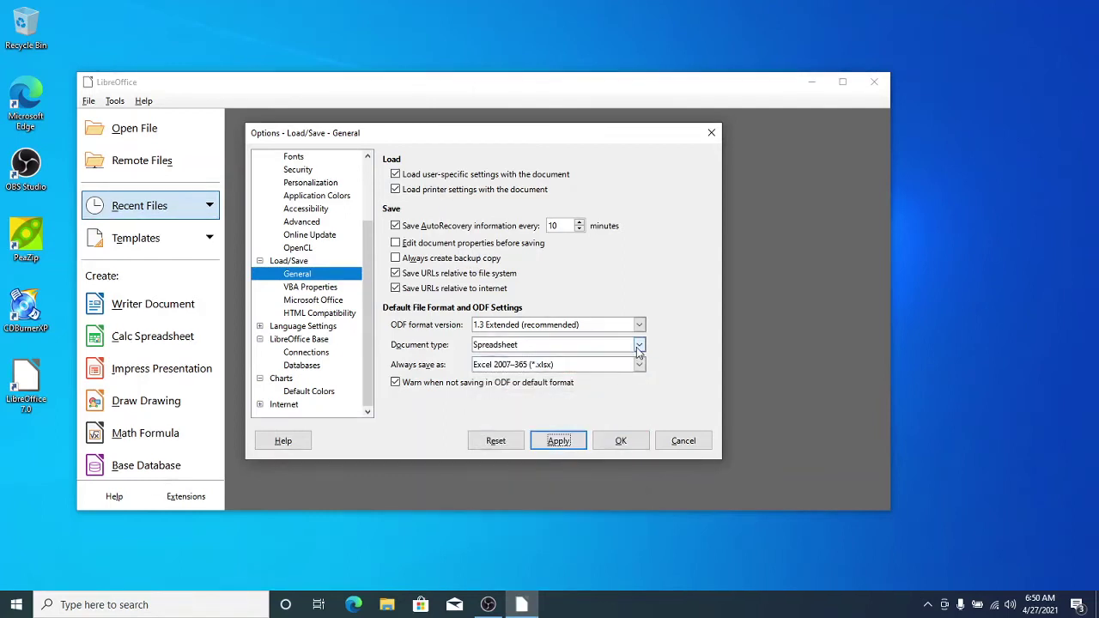
- Keep Drawing documents saving as ODF Drawing and close Options with OK
{"action": "left_click", "coordinate": [639, 344]}
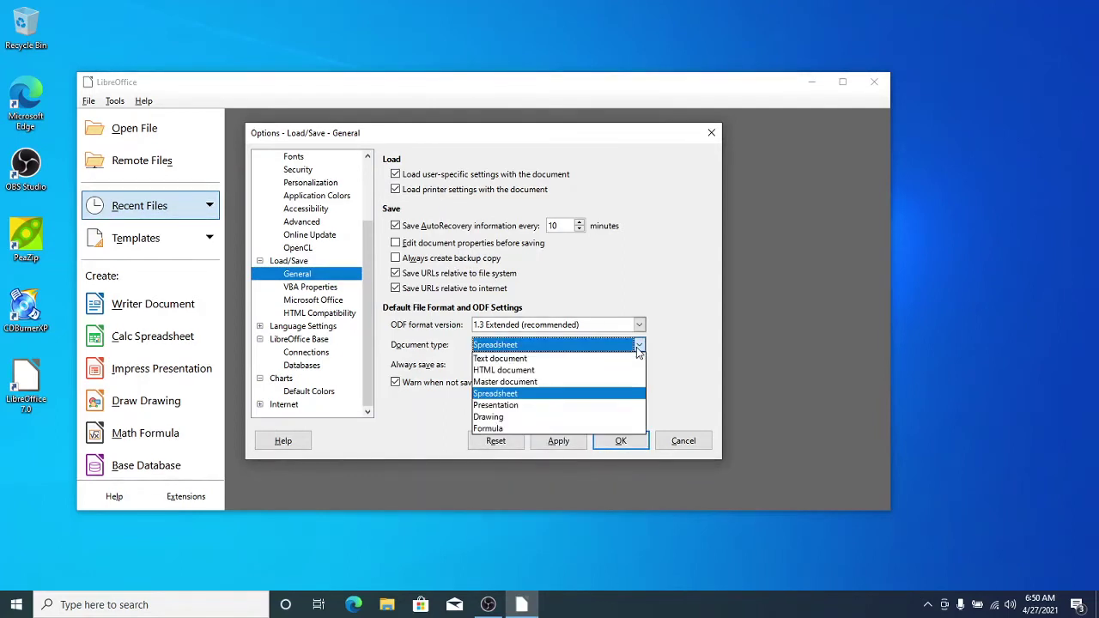
{"action": "left_click", "coordinate": [536, 418]}
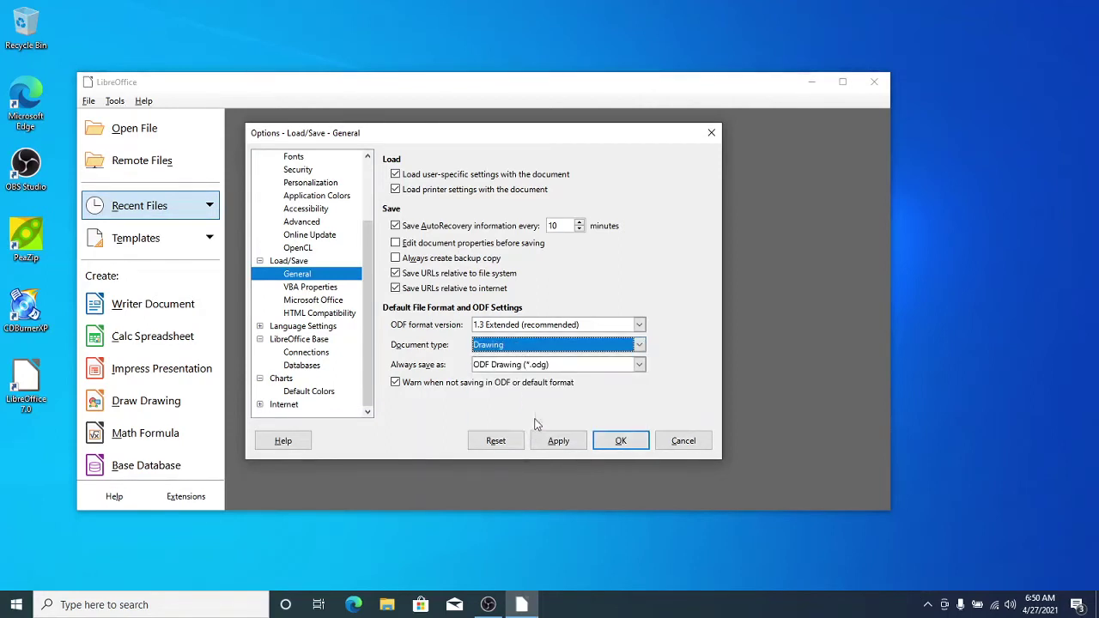
{"action": "left_click", "coordinate": [638, 366]}
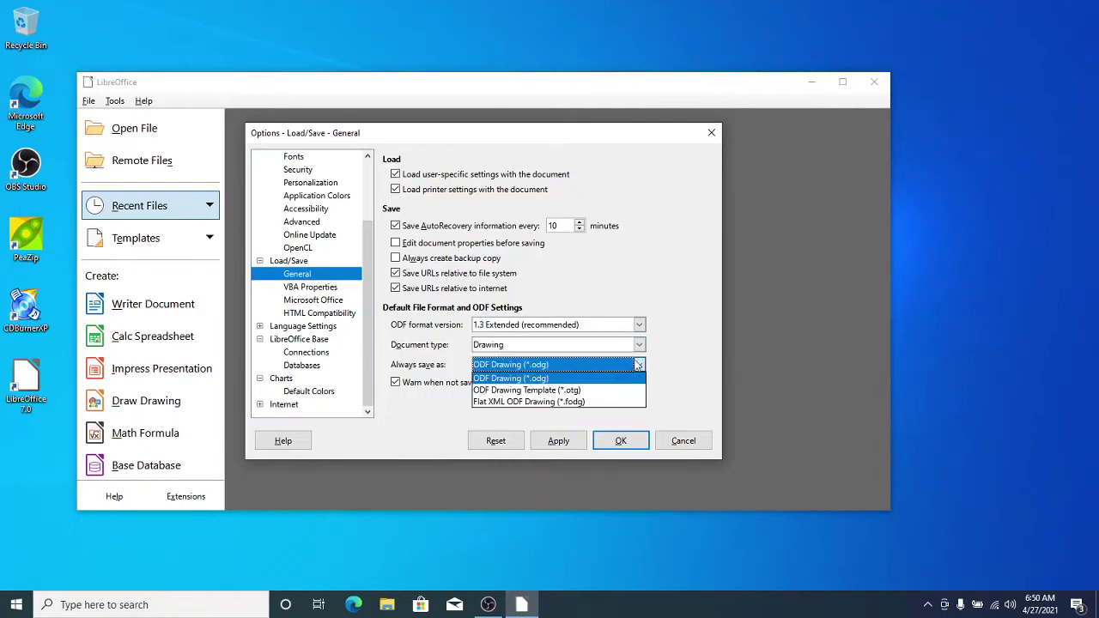
{"action": "left_click", "coordinate": [639, 365]}
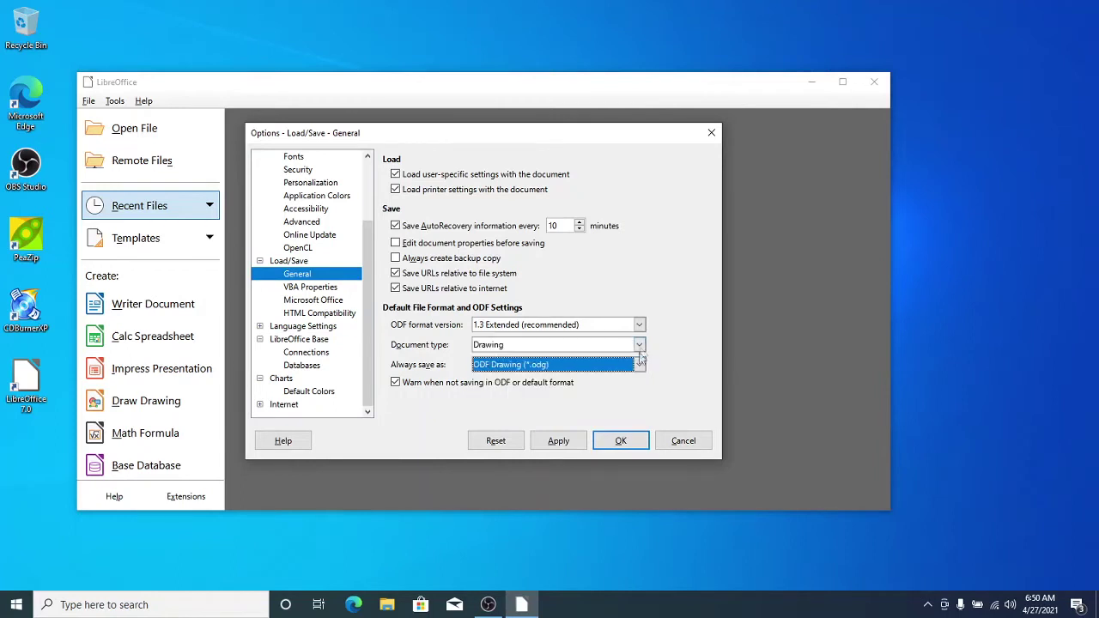
{"action": "left_click", "coordinate": [640, 346]}
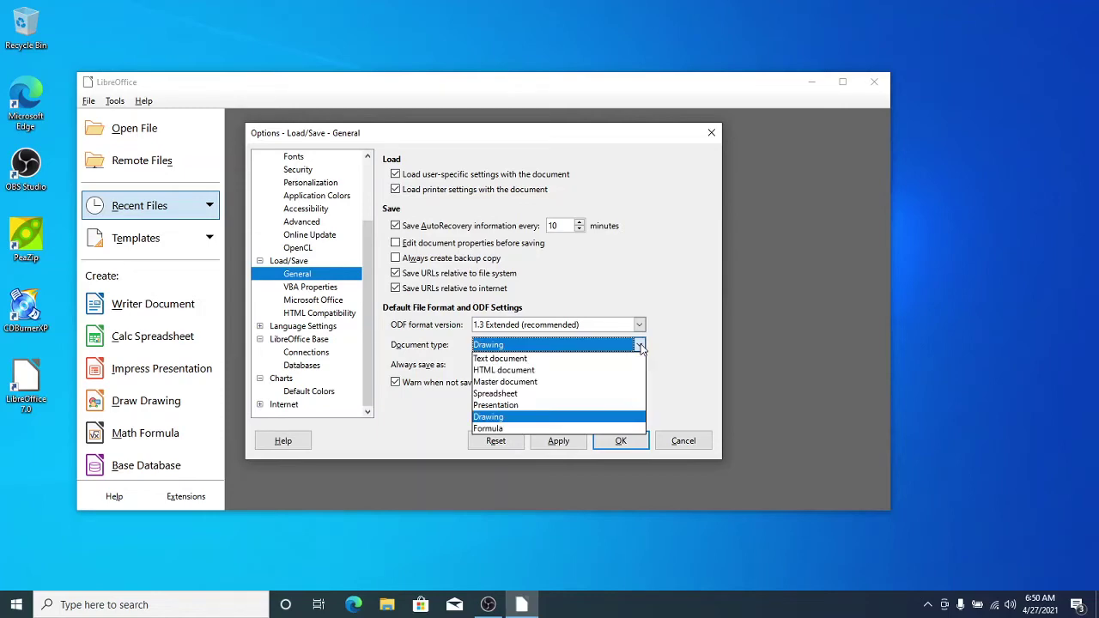
{"action": "left_click", "coordinate": [663, 357]}
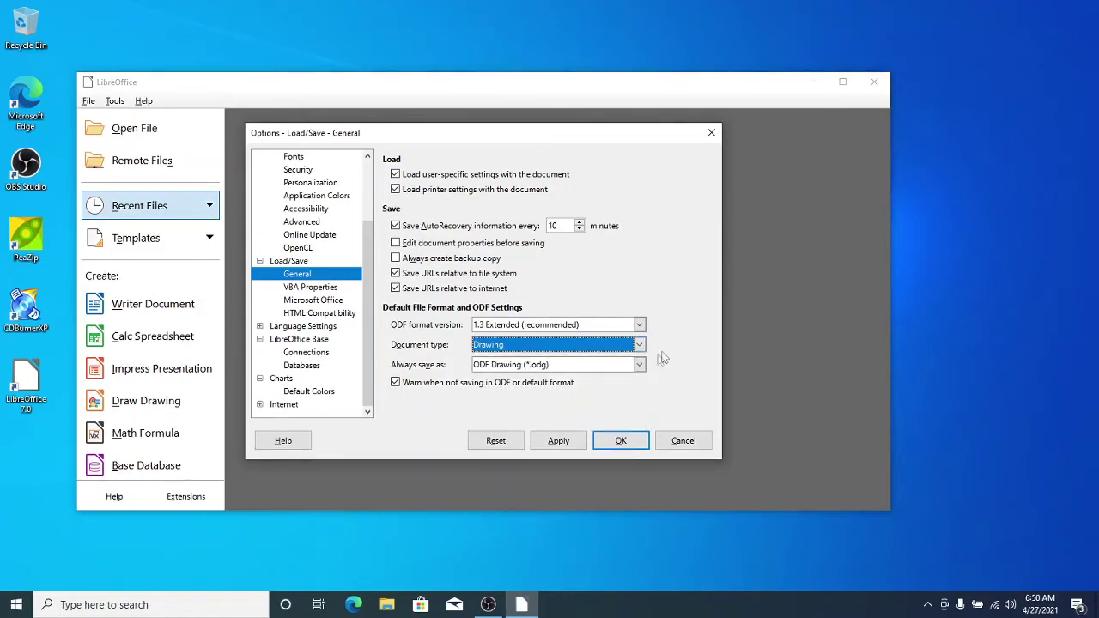
{"action": "left_click", "coordinate": [610, 441]}
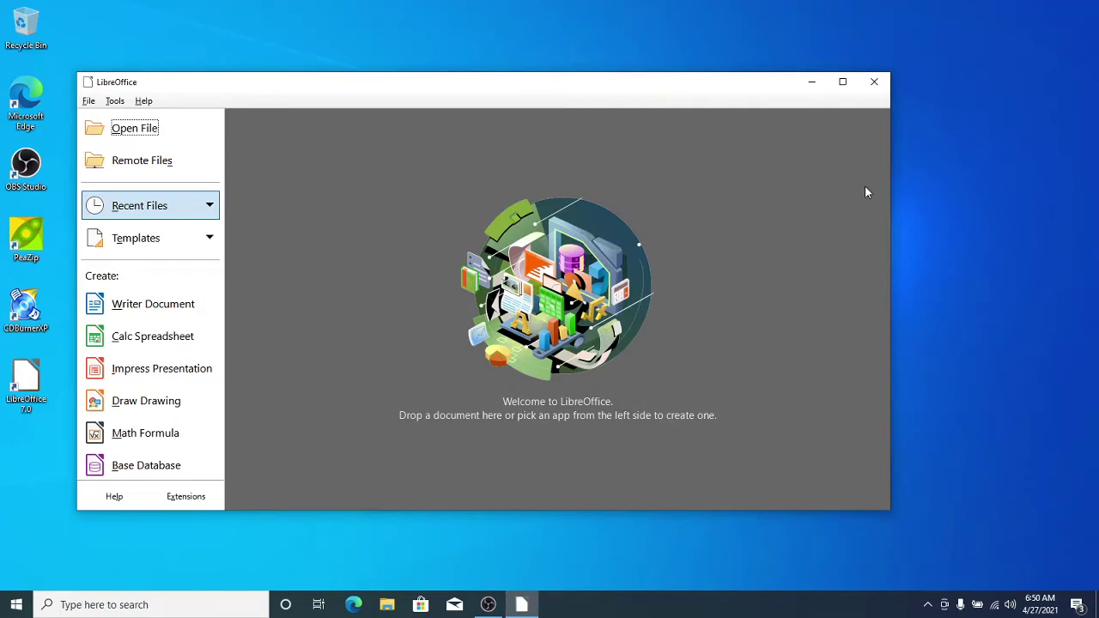
- Close the LibreOffice Start Center and open Downloads in a single File Explorer window
{"action": "left_click", "coordinate": [872, 83]}
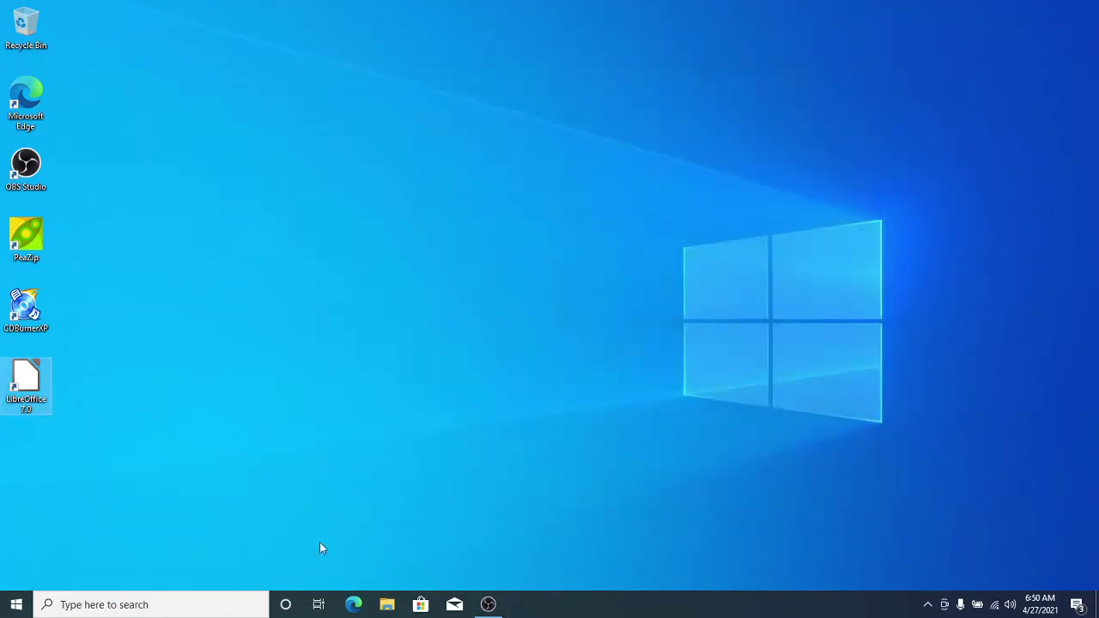
{"action": "left_click", "coordinate": [386, 606]}
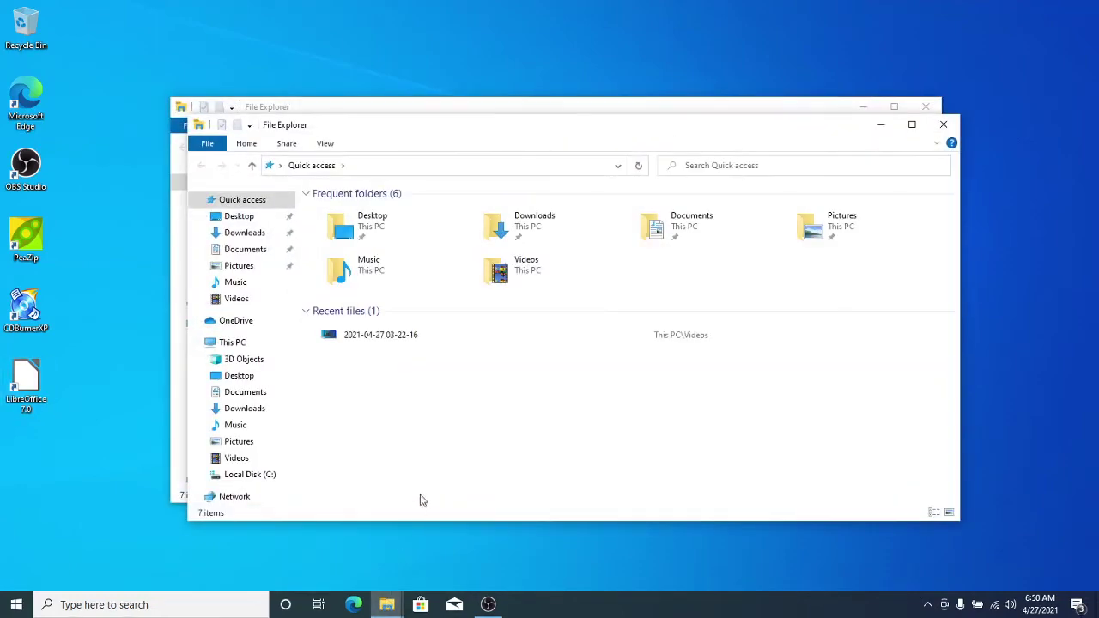
{"action": "left_click", "coordinate": [943, 125]}
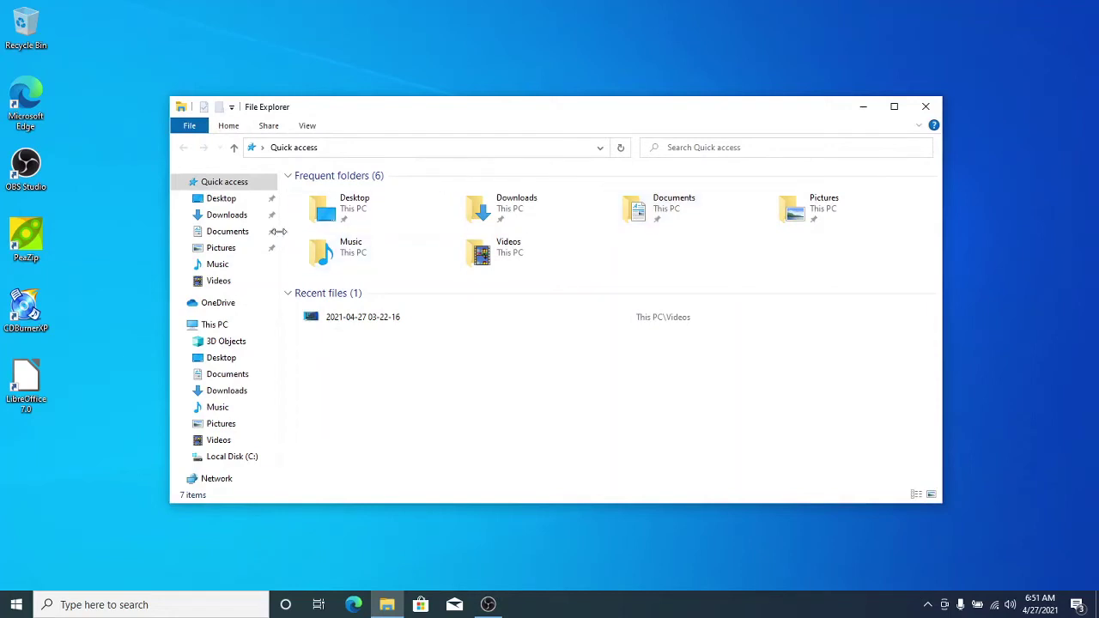
{"action": "left_click", "coordinate": [227, 215]}
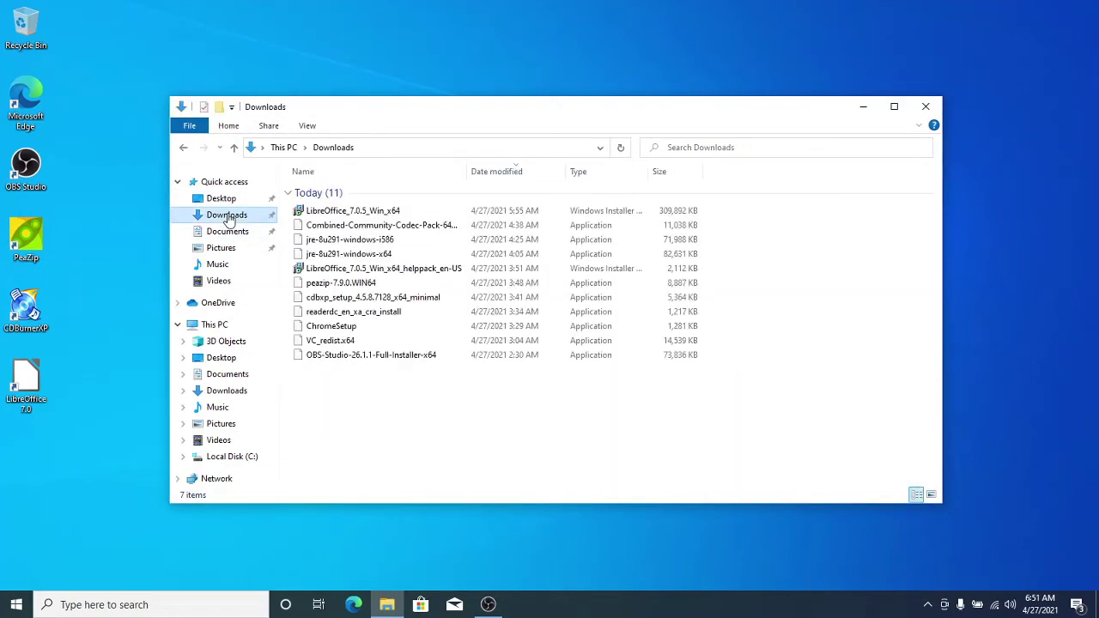
- Run the helppack .msi and install it to the default C:\Program Files\LibreOffice\ folder
{"action": "double_click", "coordinate": [369, 269]}
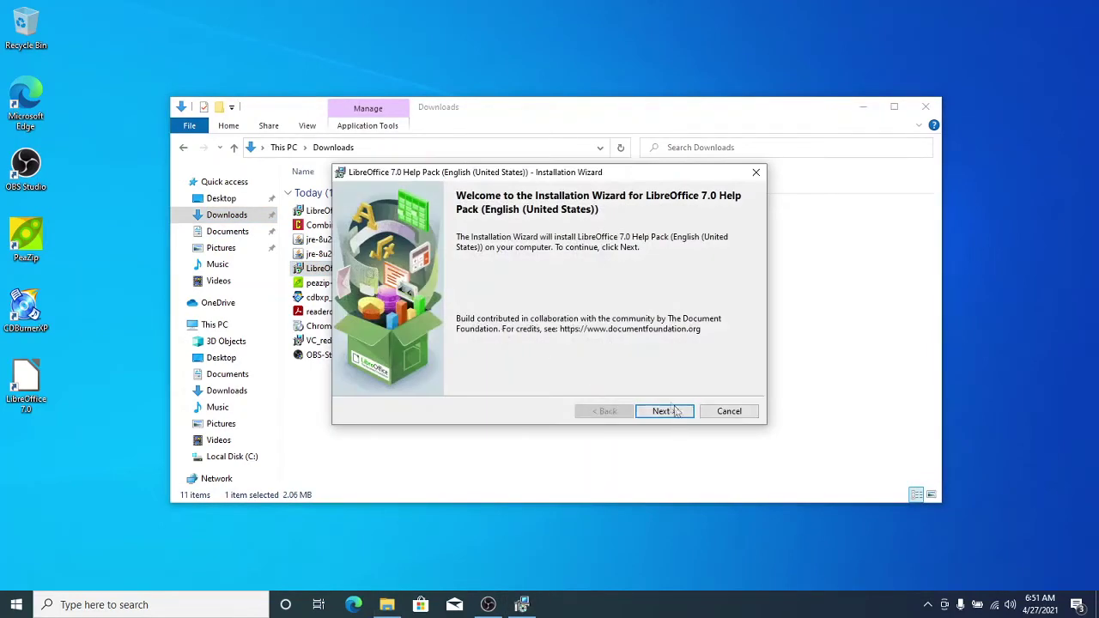
{"action": "left_click", "coordinate": [665, 411]}
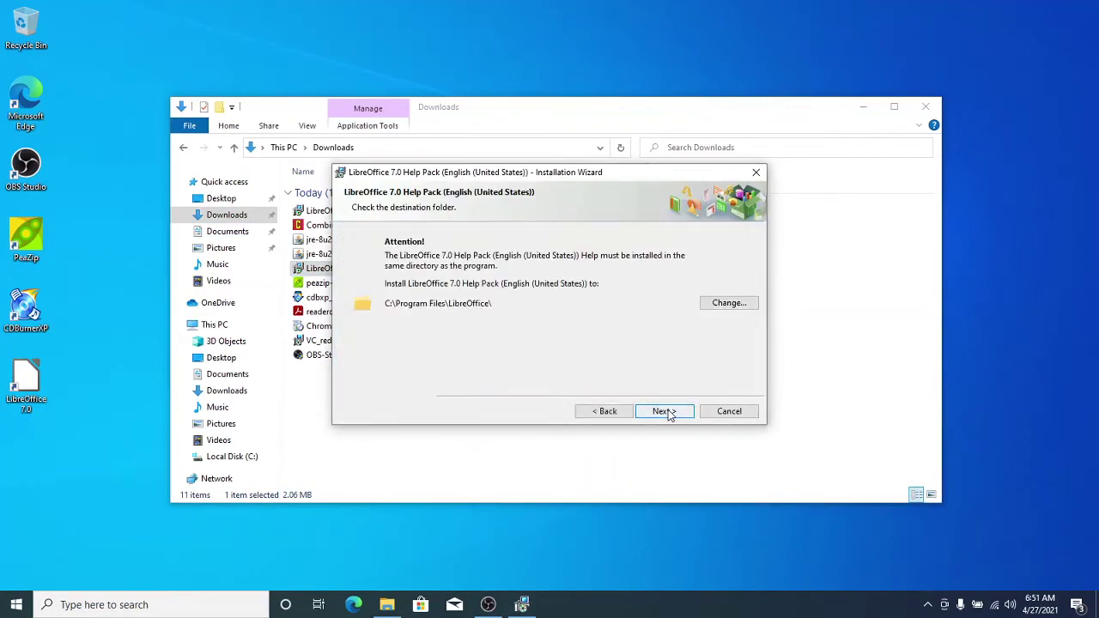
{"action": "left_click", "coordinate": [665, 411]}
{"action": "left_click", "coordinate": [665, 412]}
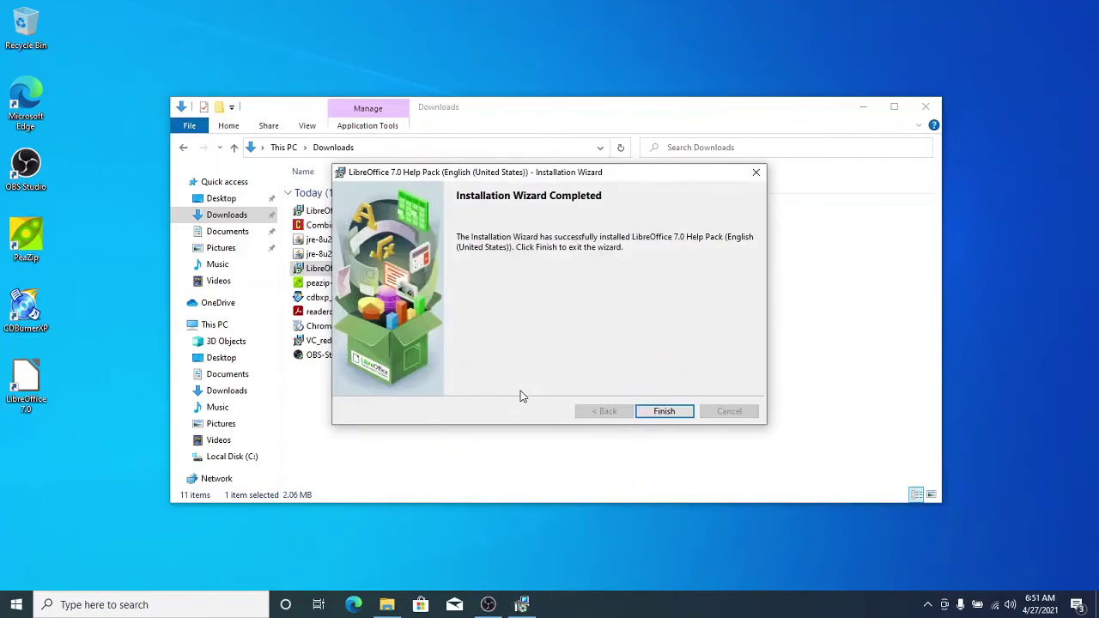
{"action": "left_click", "coordinate": [672, 411]}
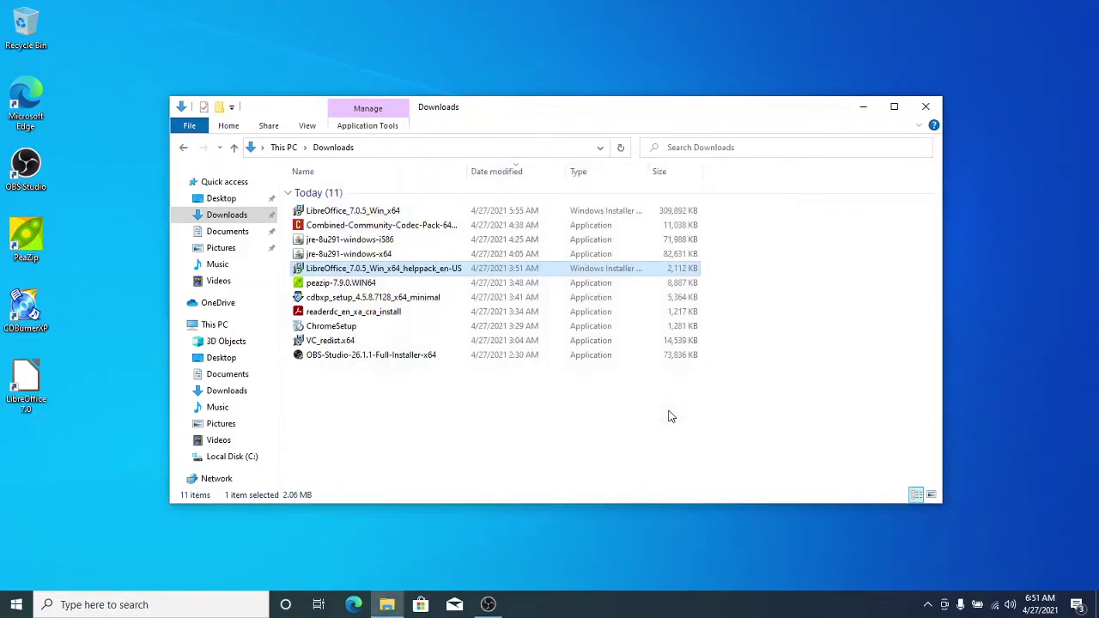
- Run the 64-bit codec pack setup past SmartScreen, keeping all default components, folders and associations
{"action": "double_click", "coordinate": [363, 227]}
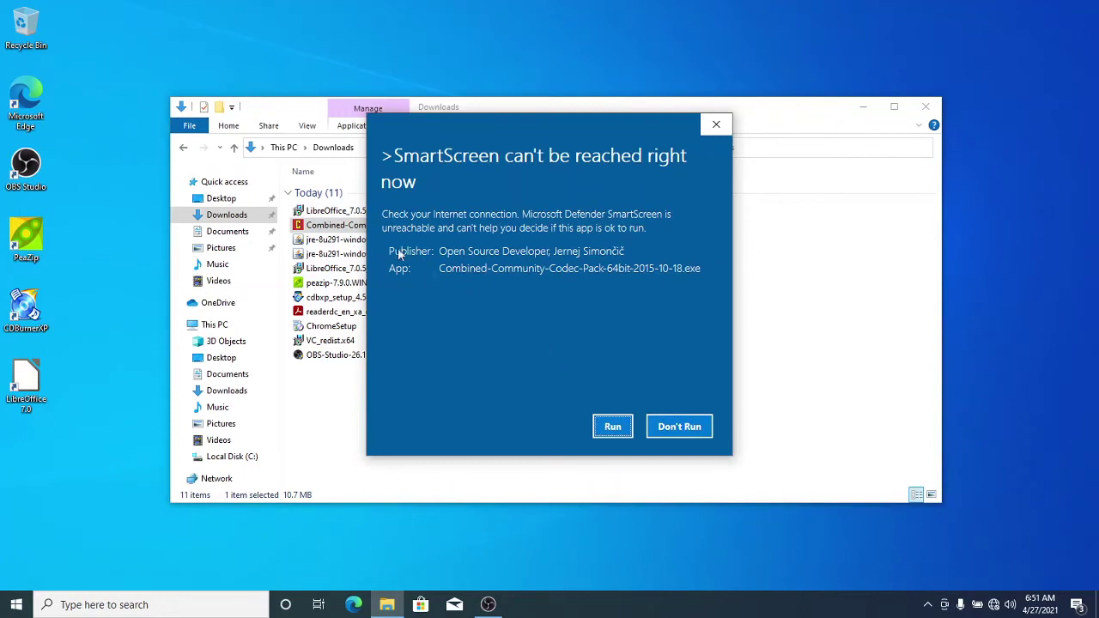
{"action": "left_click", "coordinate": [611, 429]}
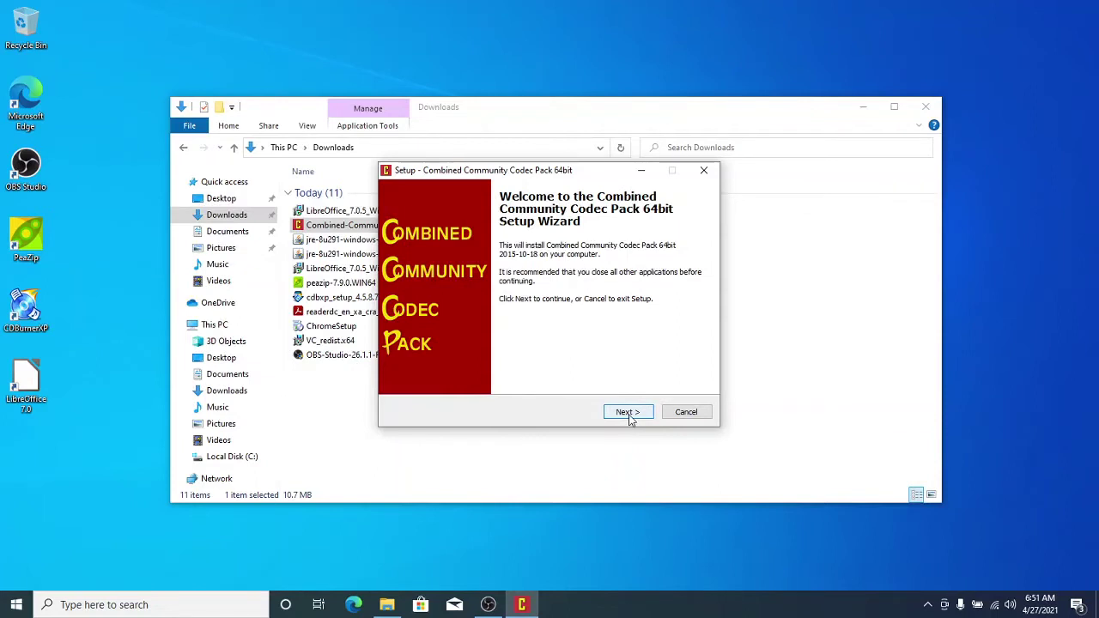
{"action": "left_click", "coordinate": [629, 414]}
{"action": "left_click", "coordinate": [628, 414]}
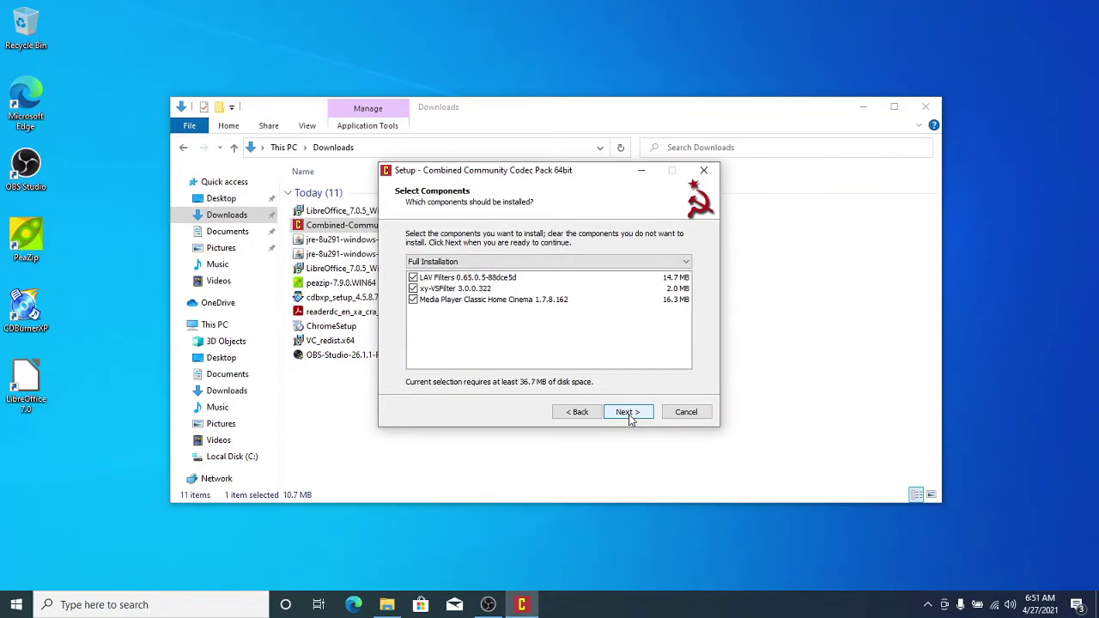
{"action": "left_click", "coordinate": [628, 414]}
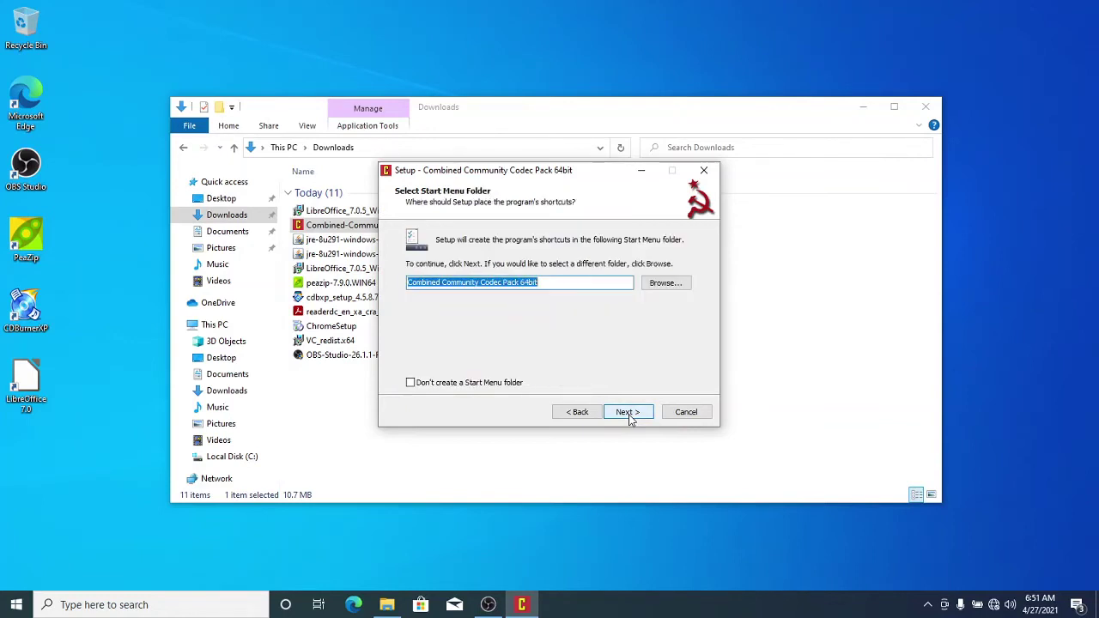
{"action": "left_click", "coordinate": [628, 413]}
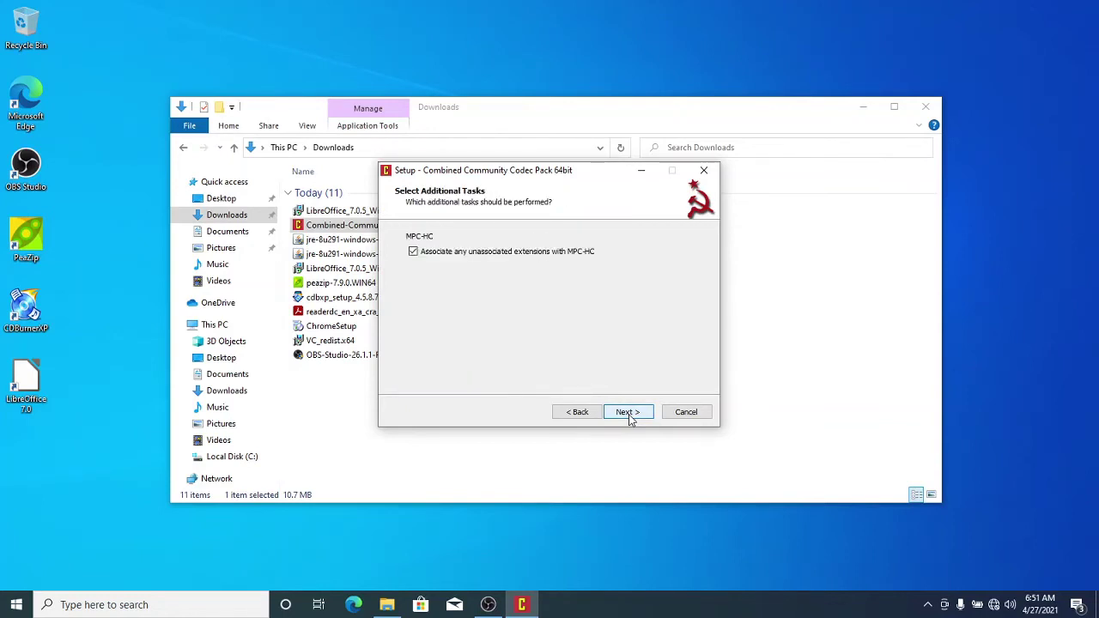
{"action": "left_click", "coordinate": [628, 413]}
{"action": "left_click", "coordinate": [628, 413]}
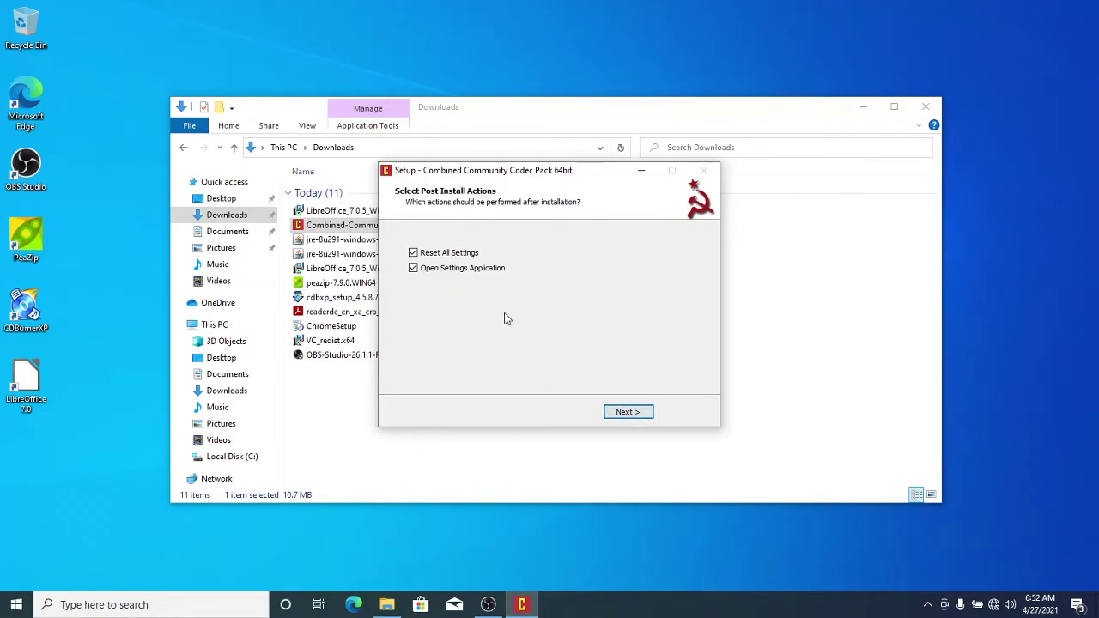
{"action": "left_click", "coordinate": [631, 413]}
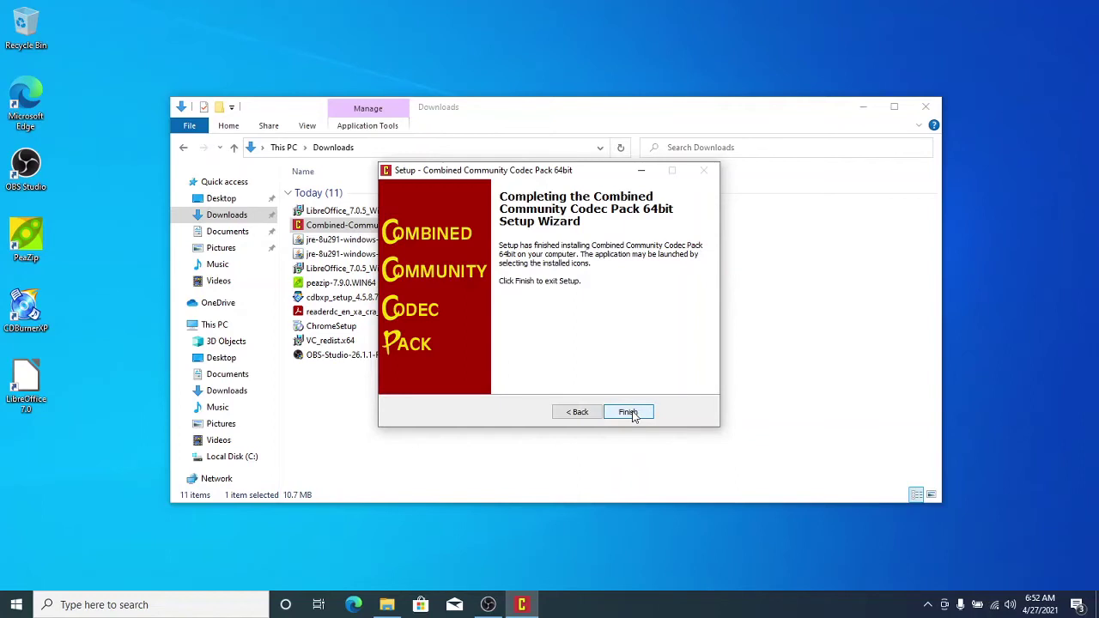
{"action": "left_click", "coordinate": [629, 413]}
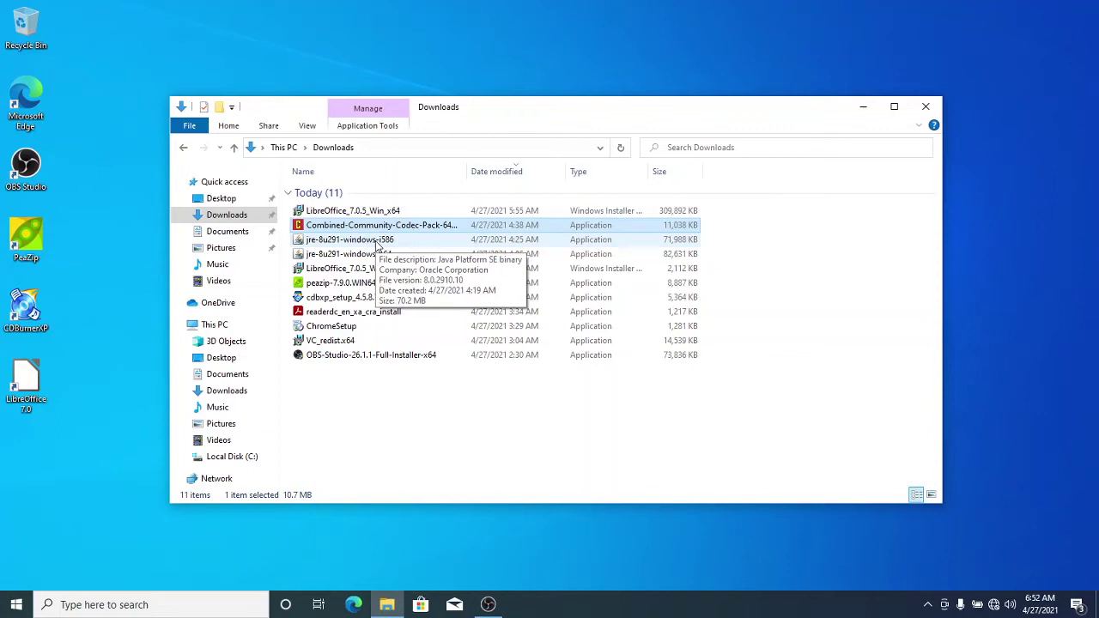
- Install the 32-bit Java runtime from jre-8u291-windows-i586 into C:\Program Files (x86)\Java\jre1.8.0_291
{"action": "double_click", "coordinate": [373, 245]}
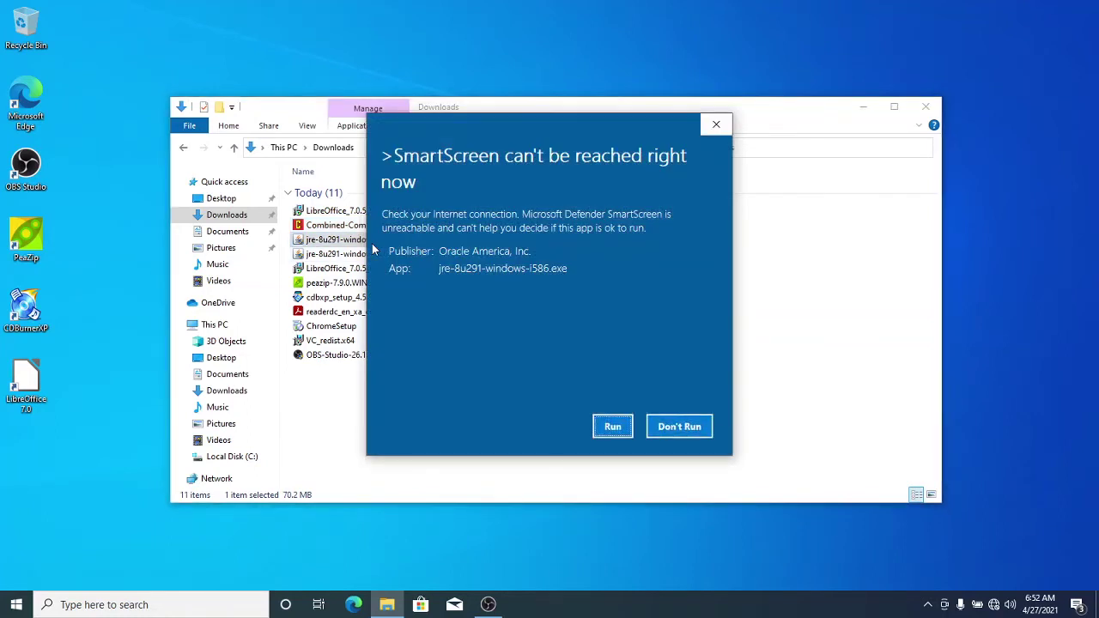
{"action": "left_click", "coordinate": [611, 428]}
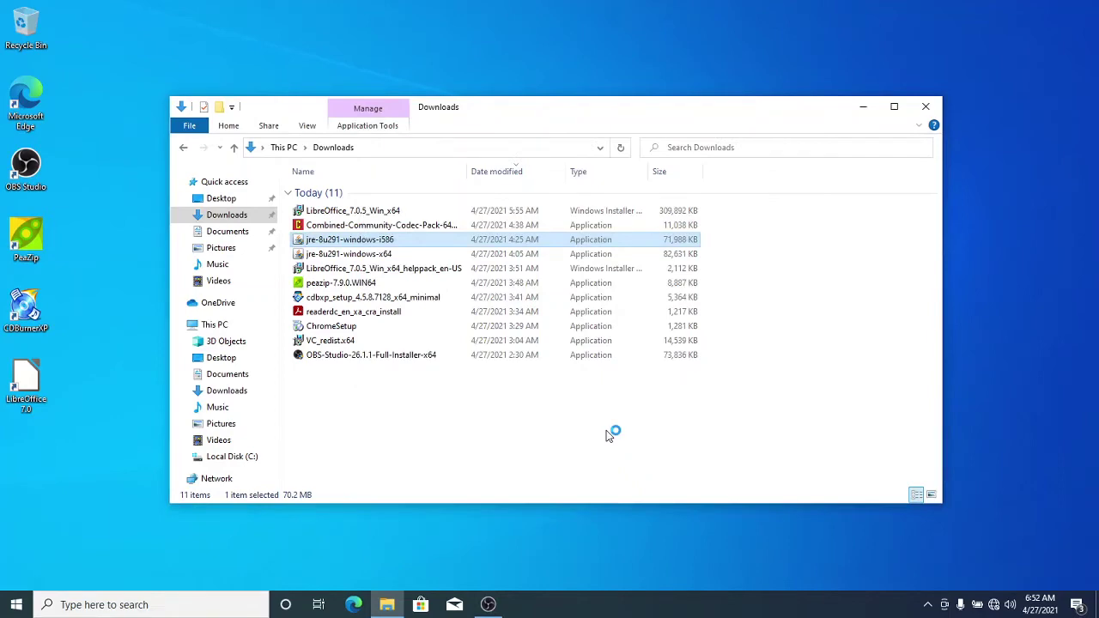
{"action": "left_click", "coordinate": [993, 608]}
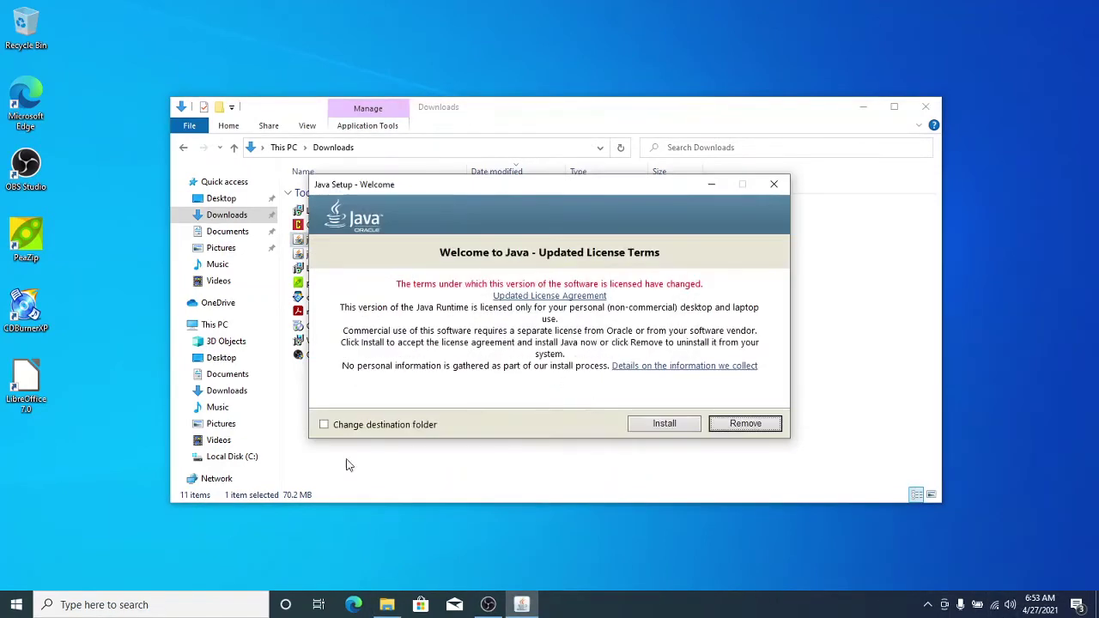
{"action": "left_click", "coordinate": [339, 429]}
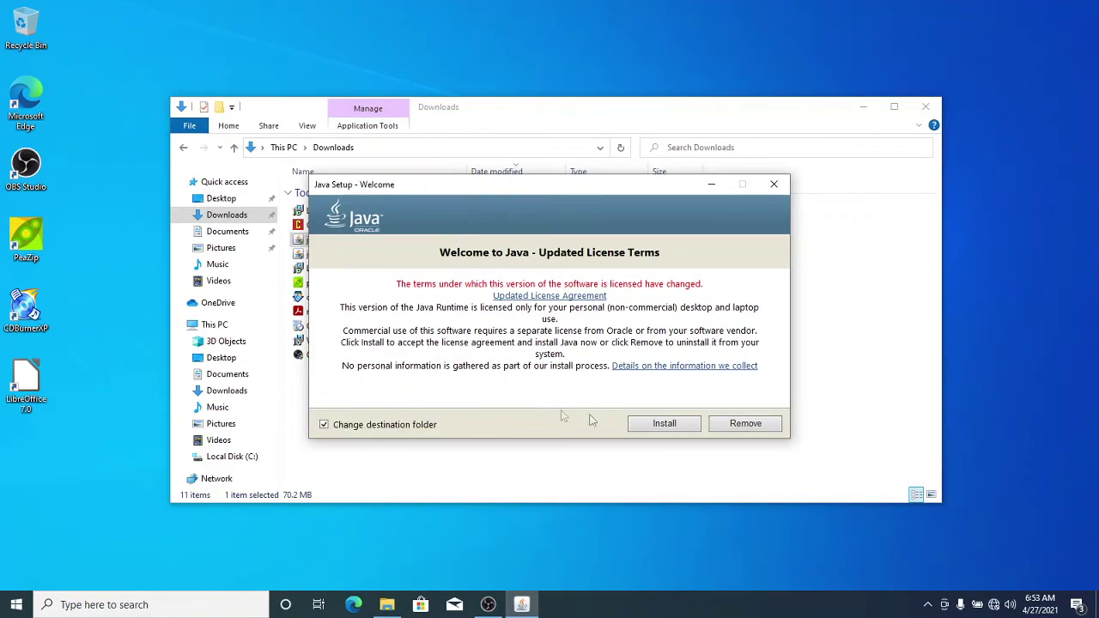
{"action": "left_click", "coordinate": [672, 429]}
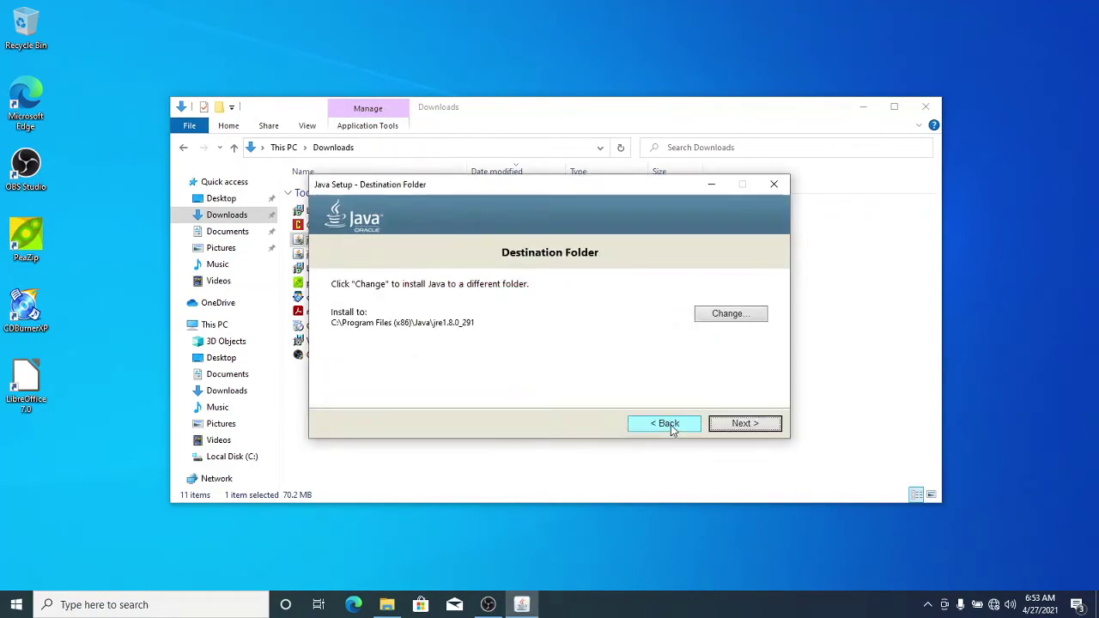
{"action": "left_click", "coordinate": [742, 427]}
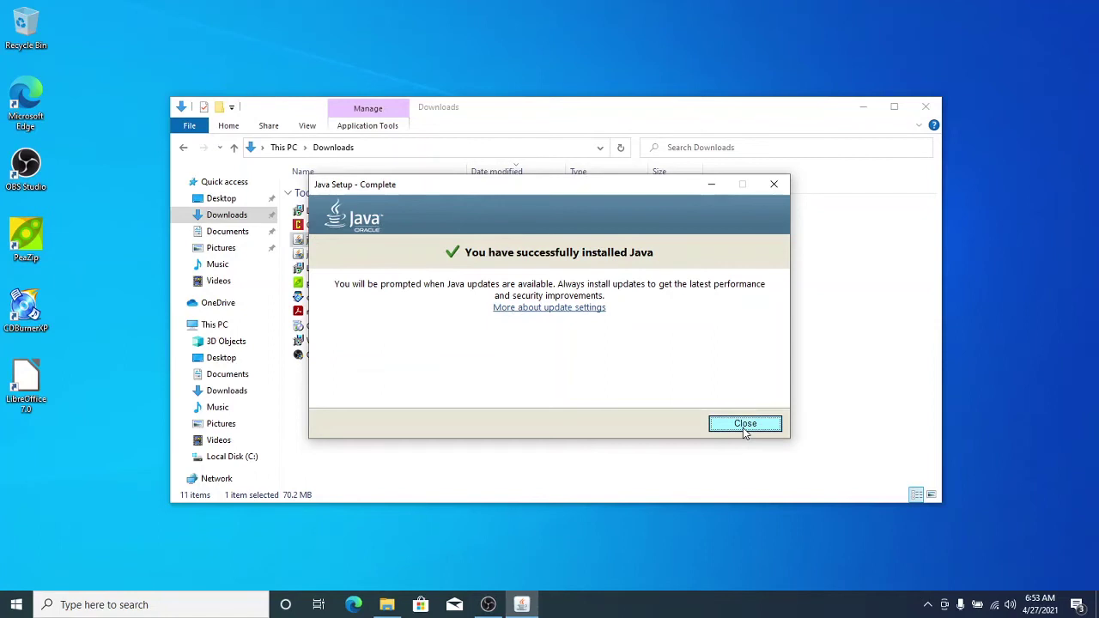
- Finish the 32-bit Java setup, then install the 64-bit runtime from jre-8u291-windows-x64 and close it
{"action": "left_click", "coordinate": [744, 426]}
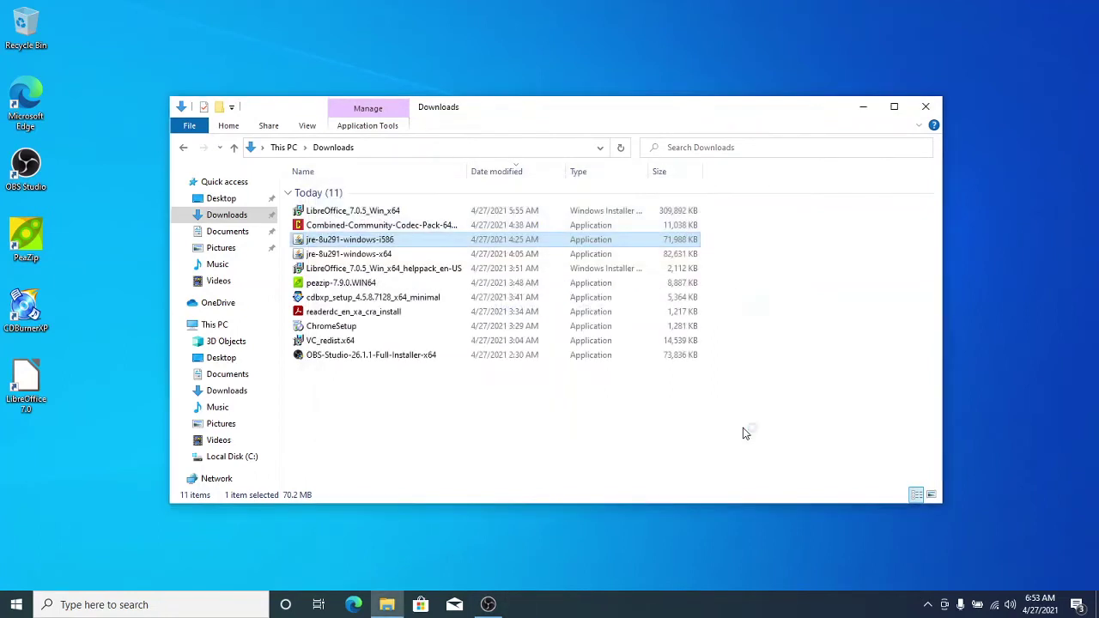
{"action": "double_click", "coordinate": [346, 253]}
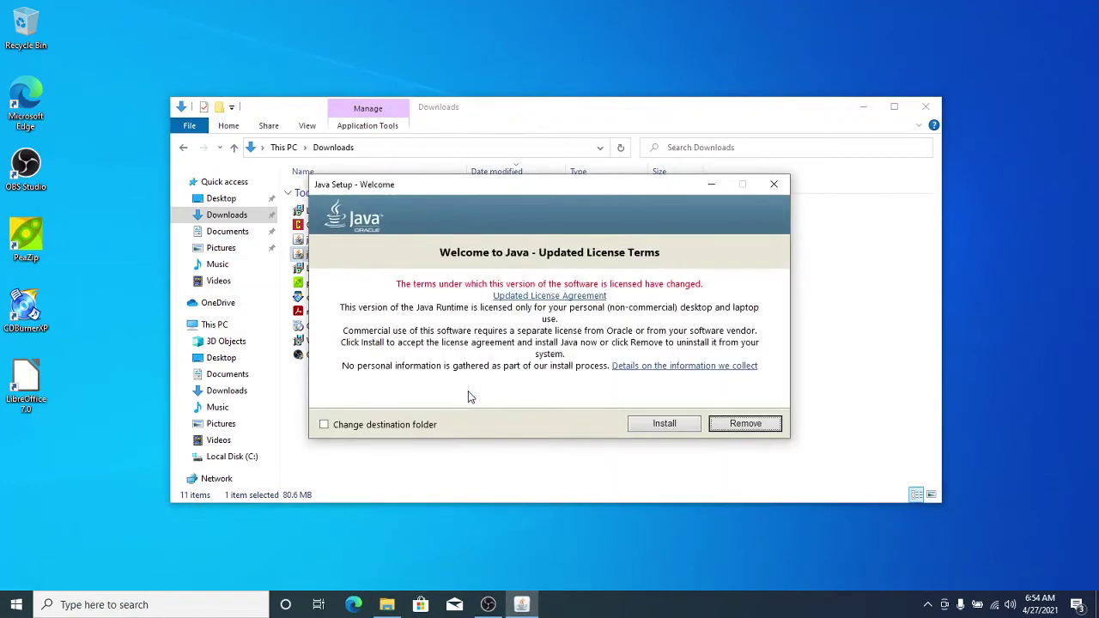
{"action": "left_click", "coordinate": [664, 425]}
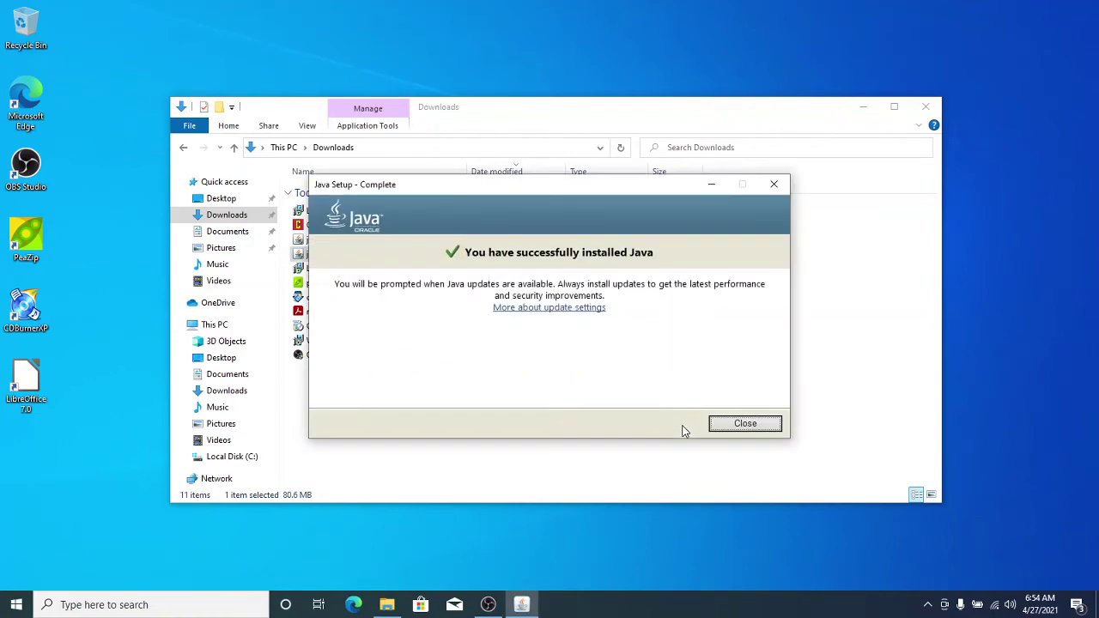
{"action": "left_click", "coordinate": [719, 424]}
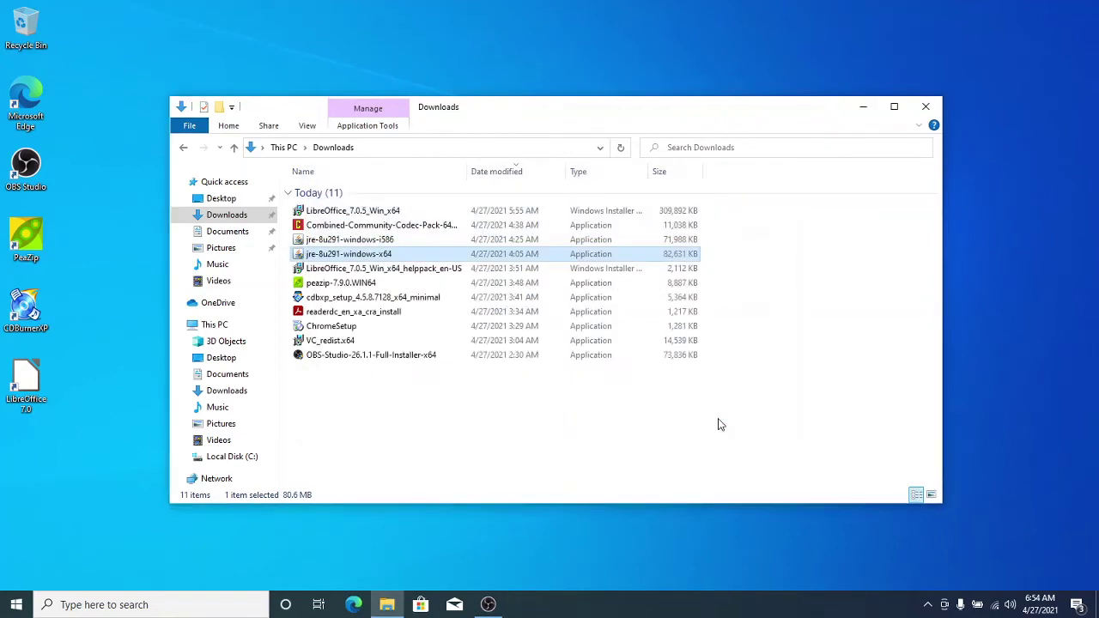
- Run the ChromeSetup online installer, which fails to download, then briefly restore and minimize OBS
{"action": "double_click", "coordinate": [340, 331]}
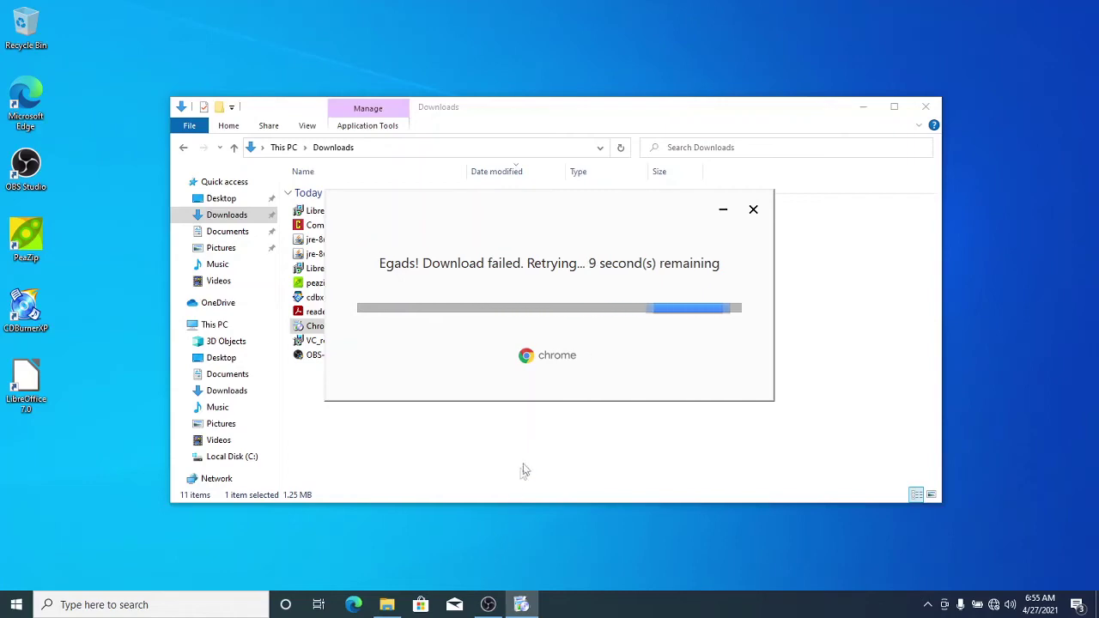
{"action": "left_click", "coordinate": [487, 606]}
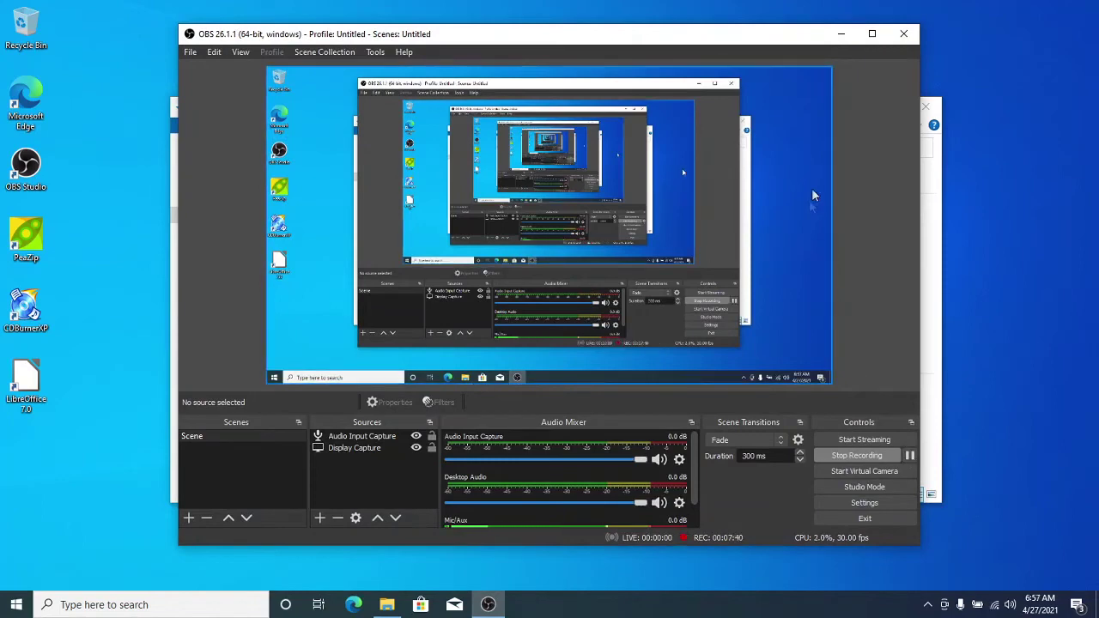
{"action": "left_click", "coordinate": [844, 32]}
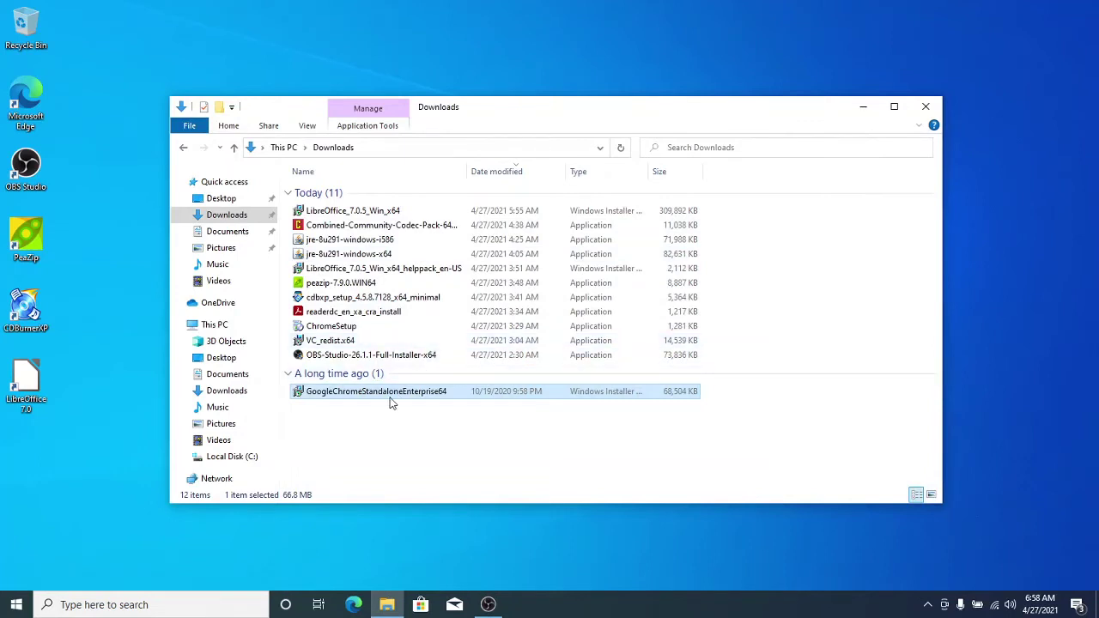
- Install Google Chrome from GoogleChromeStandaloneEnterprise64.msi in the Downloads folder
{"action": "mouse_move", "coordinate": [389, 399]}
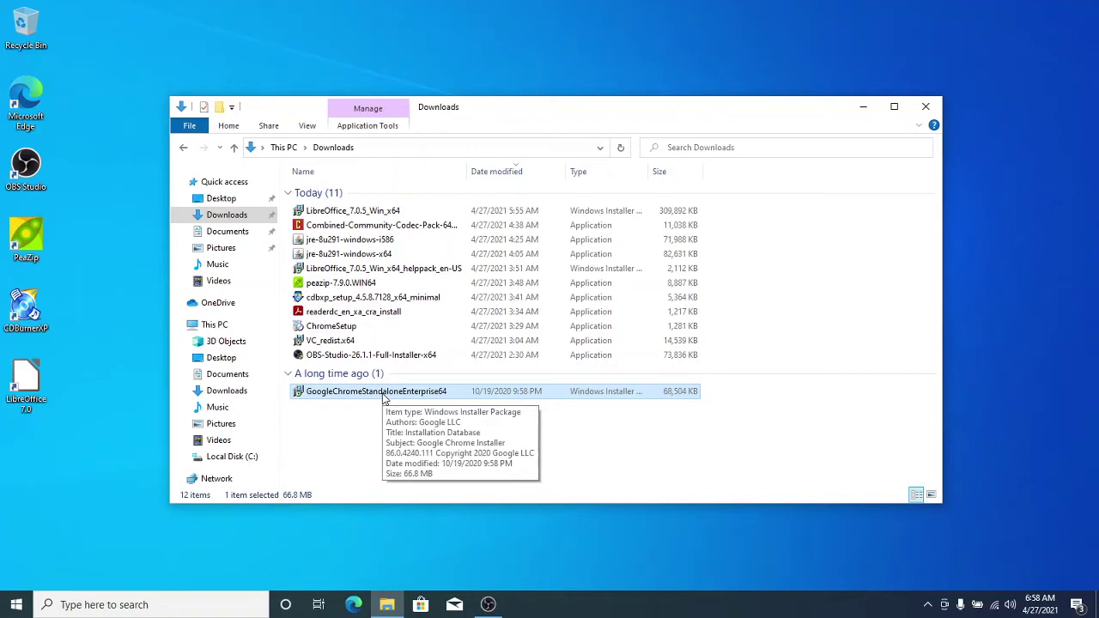
{"action": "double_click", "coordinate": [384, 393]}
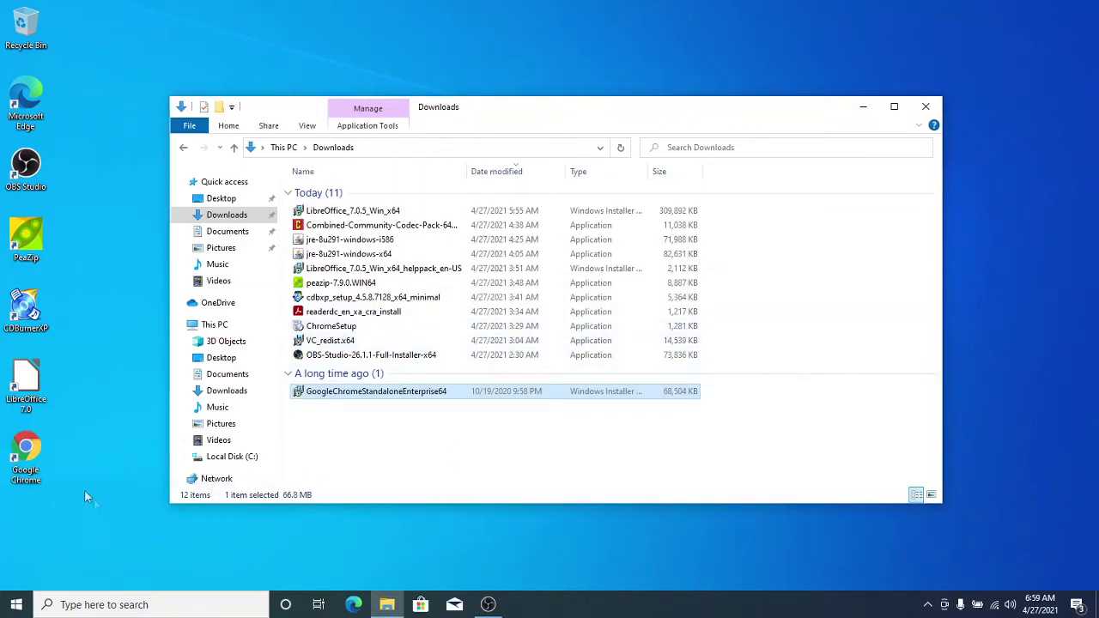
- Launch Google Chrome from its desktop shortcut to reach the 'Make Chrome your own' page
{"action": "double_click", "coordinate": [28, 455]}
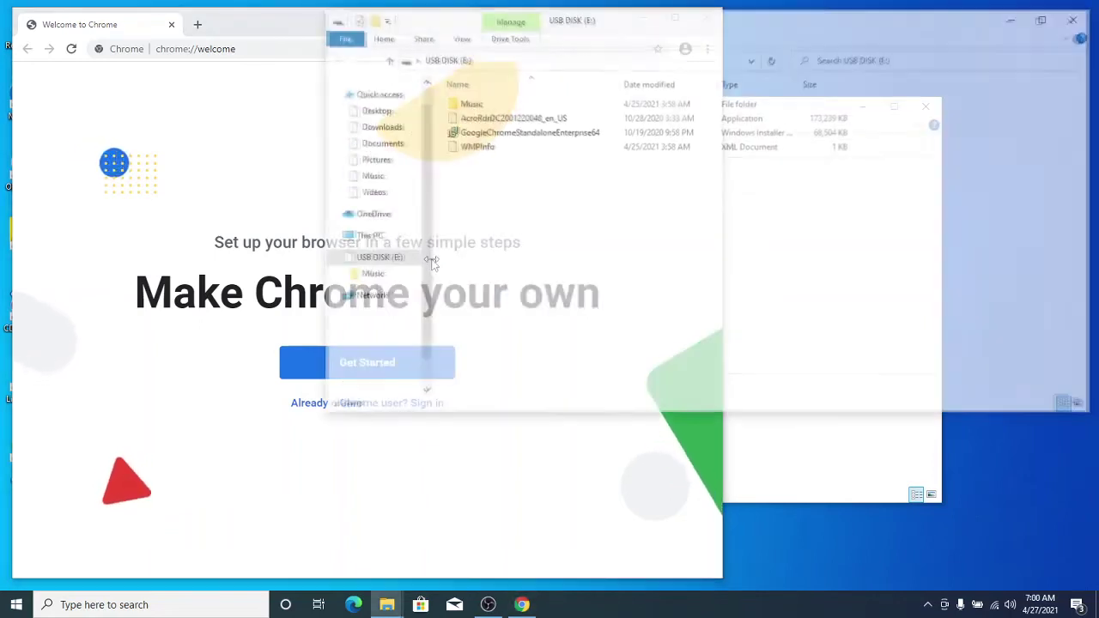
{"action": "left_click", "coordinate": [522, 123]}
{"action": "left_click_drag", "start_coordinate": [522, 128], "coordinate": [807, 471]}
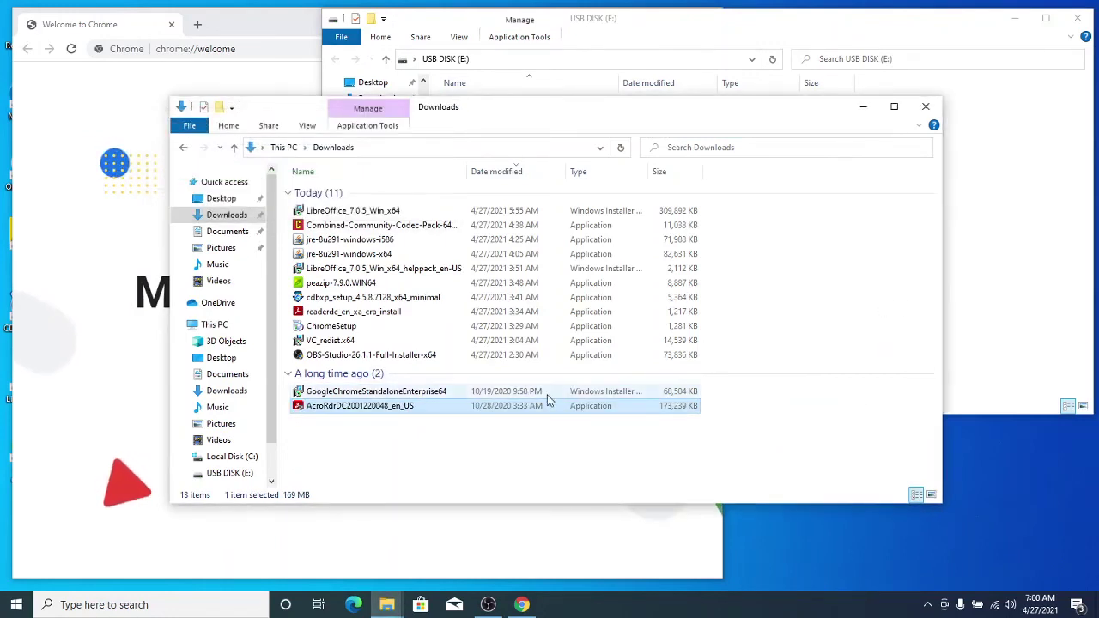
{"action": "left_click", "coordinate": [385, 312]}
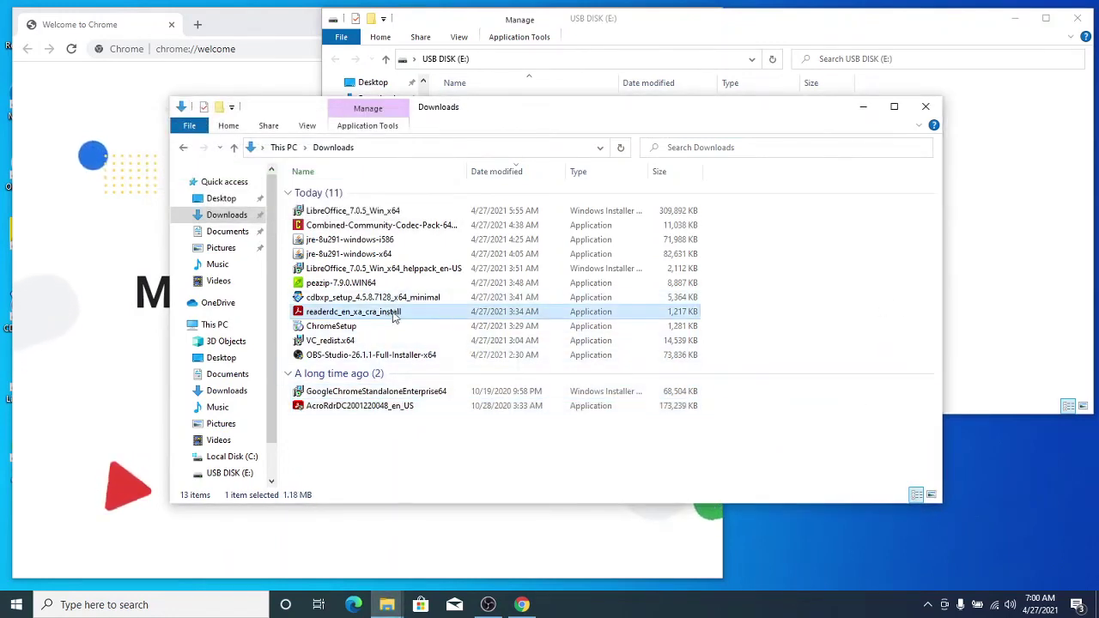
{"action": "double_click", "coordinate": [668, 410]}
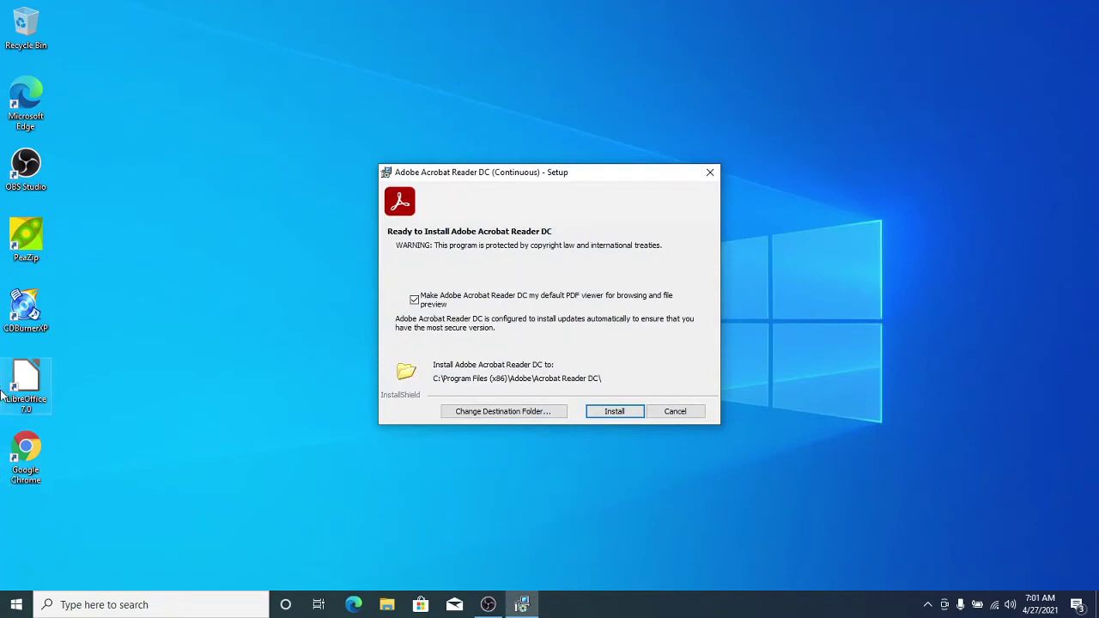
{"action": "left_click", "coordinate": [614, 412]}
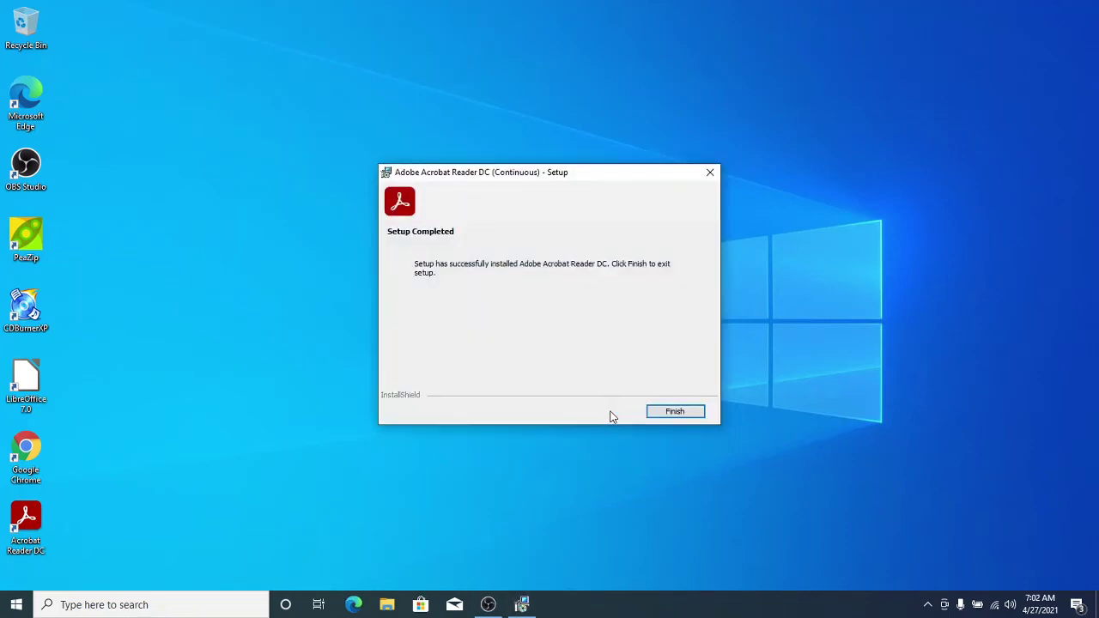
{"action": "left_click", "coordinate": [674, 412]}
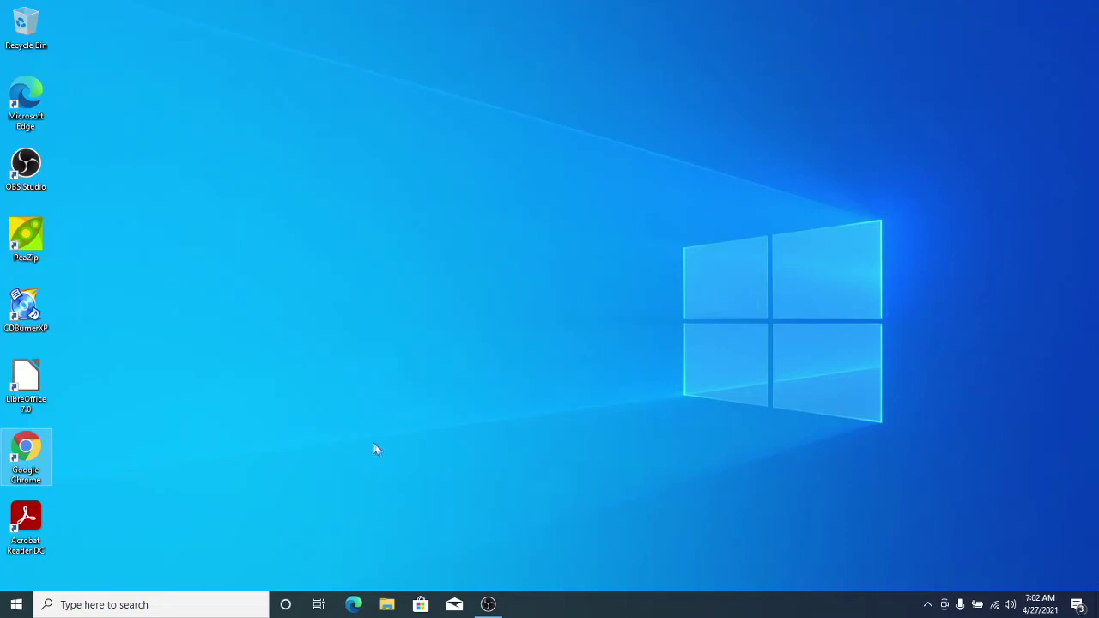
- Open a new File Explorer window on Downloads to review its 13 installer files
{"action": "left_click", "coordinate": [386, 606]}
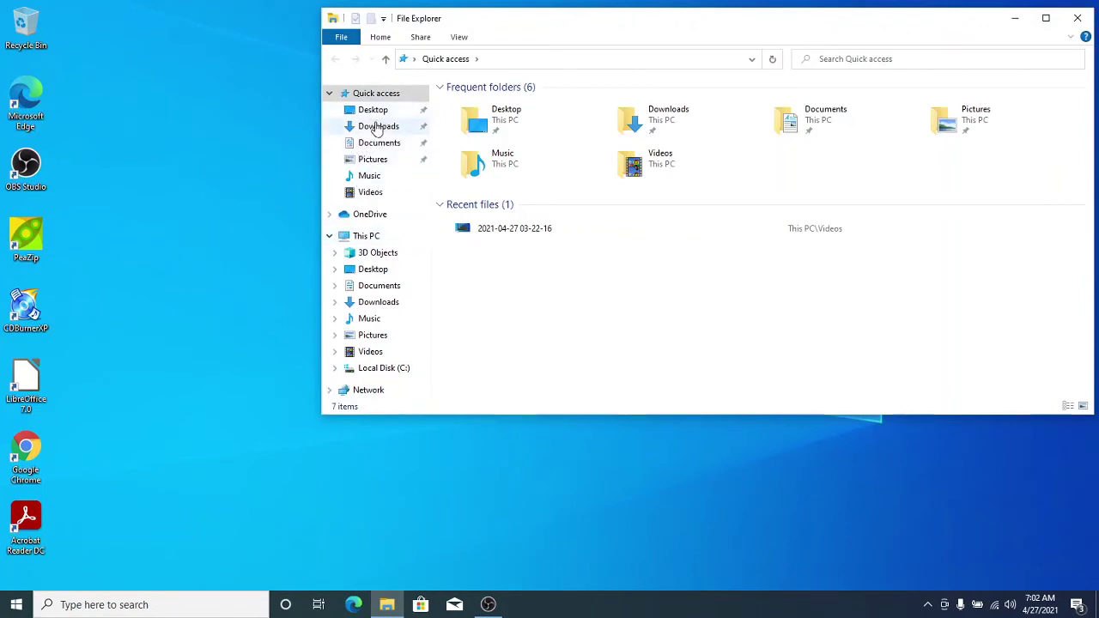
{"action": "left_click", "coordinate": [377, 127]}
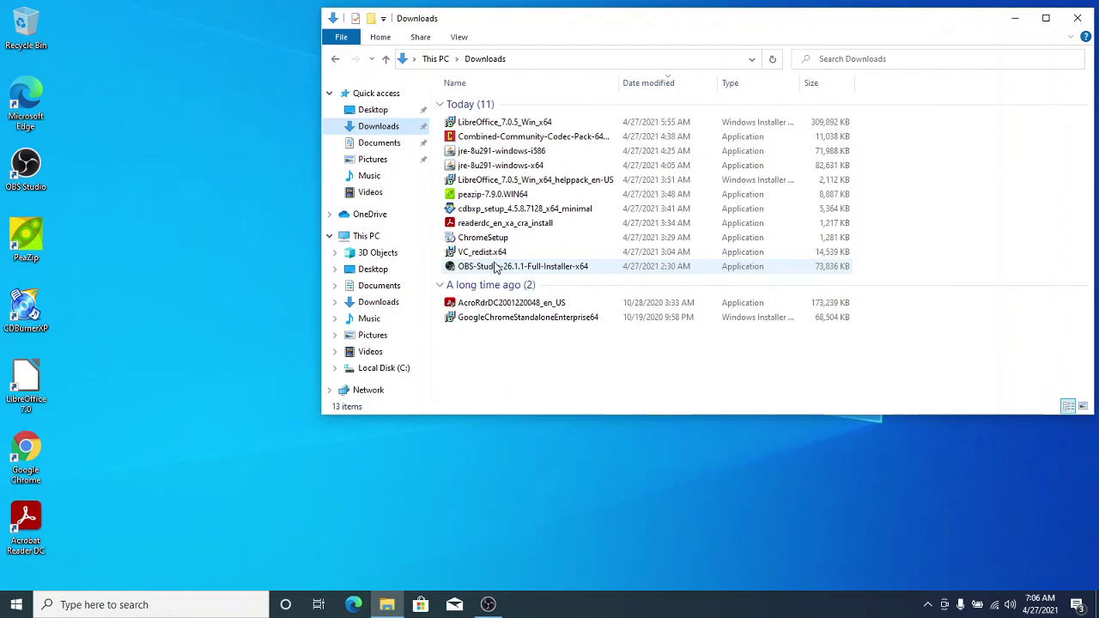
{"action": "left_click", "coordinate": [147, 605]}
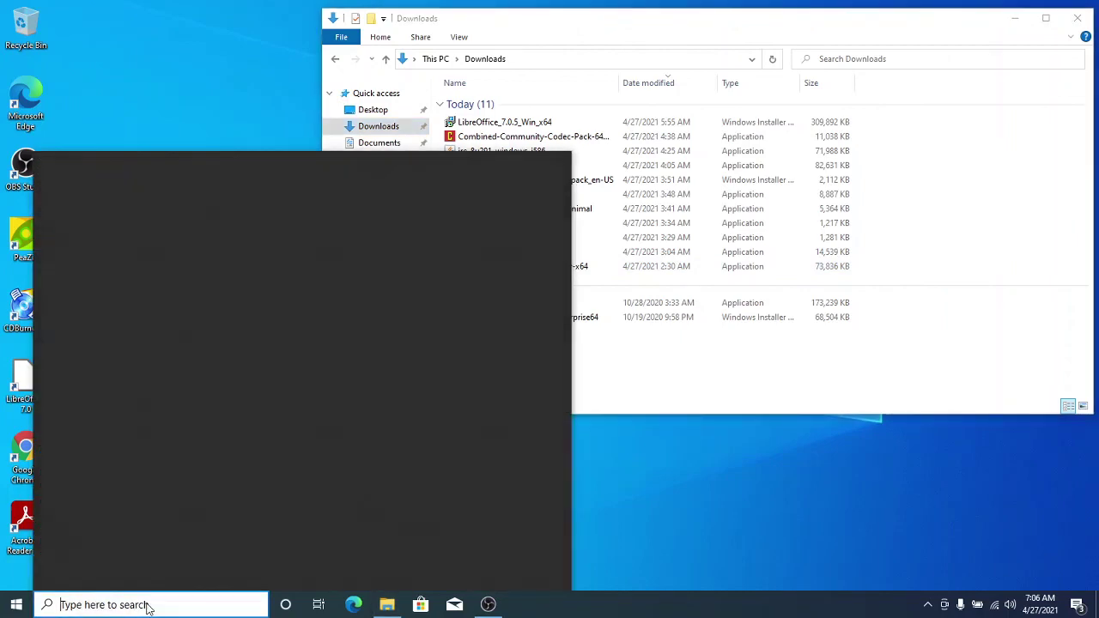
- Search 'update' to open Windows Update and retry the check for updates
{"action": "type", "text": "up"}
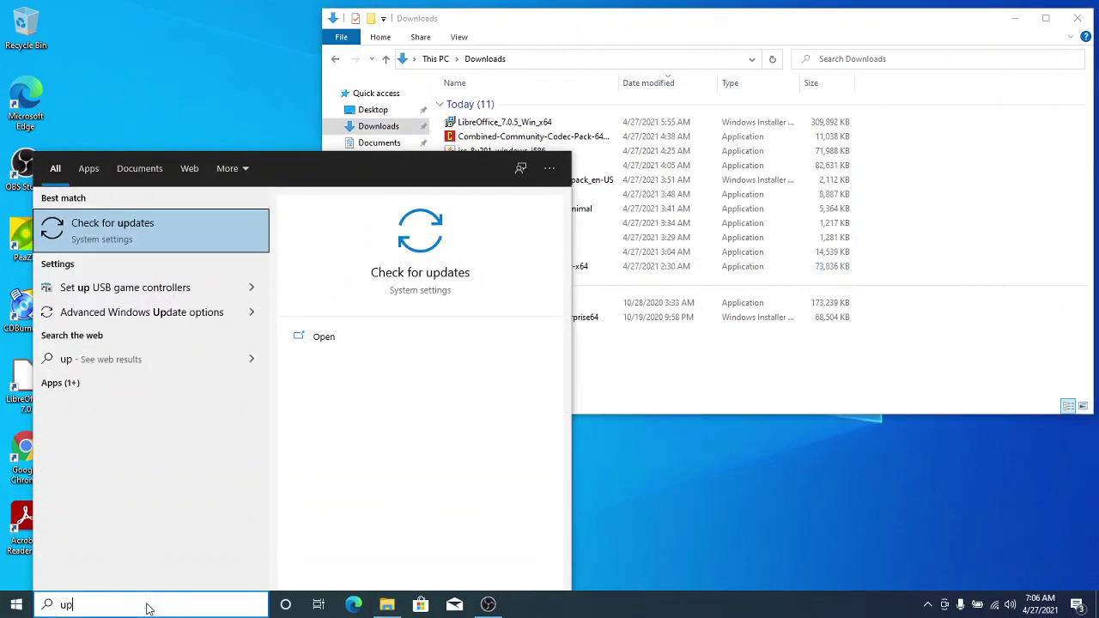
{"action": "type", "text": "date"}
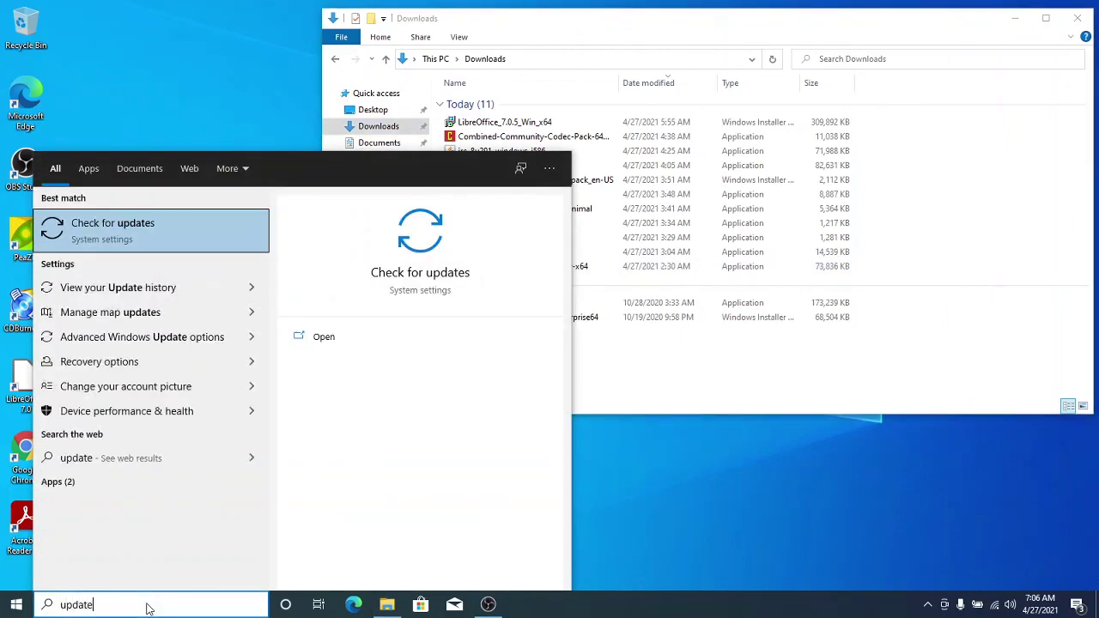
{"action": "key", "text": "Return"}
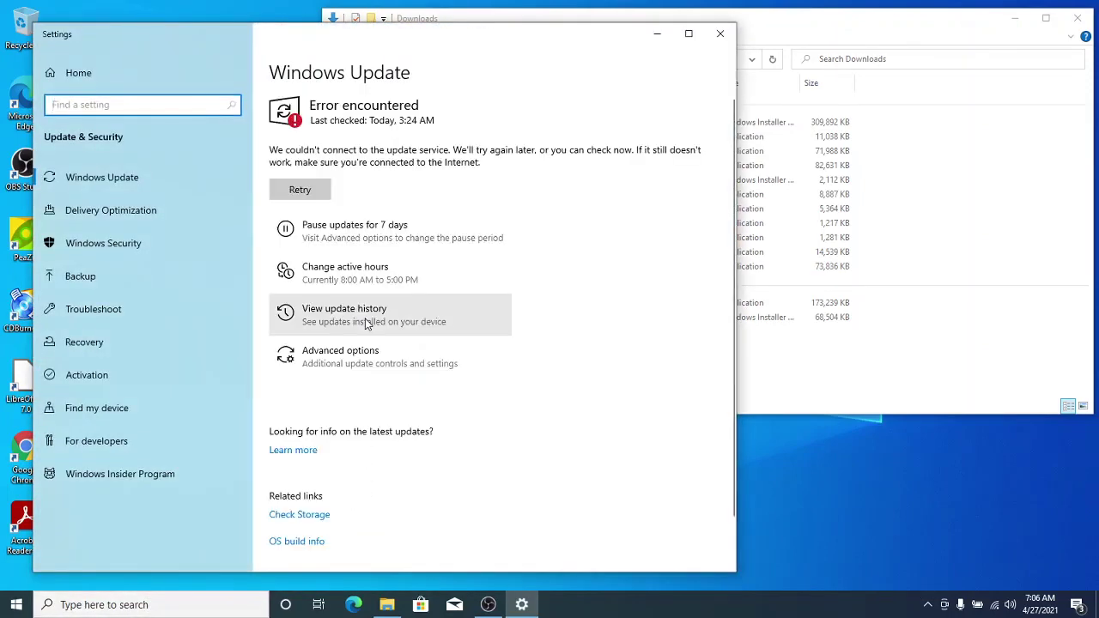
{"action": "left_click", "coordinate": [302, 193]}
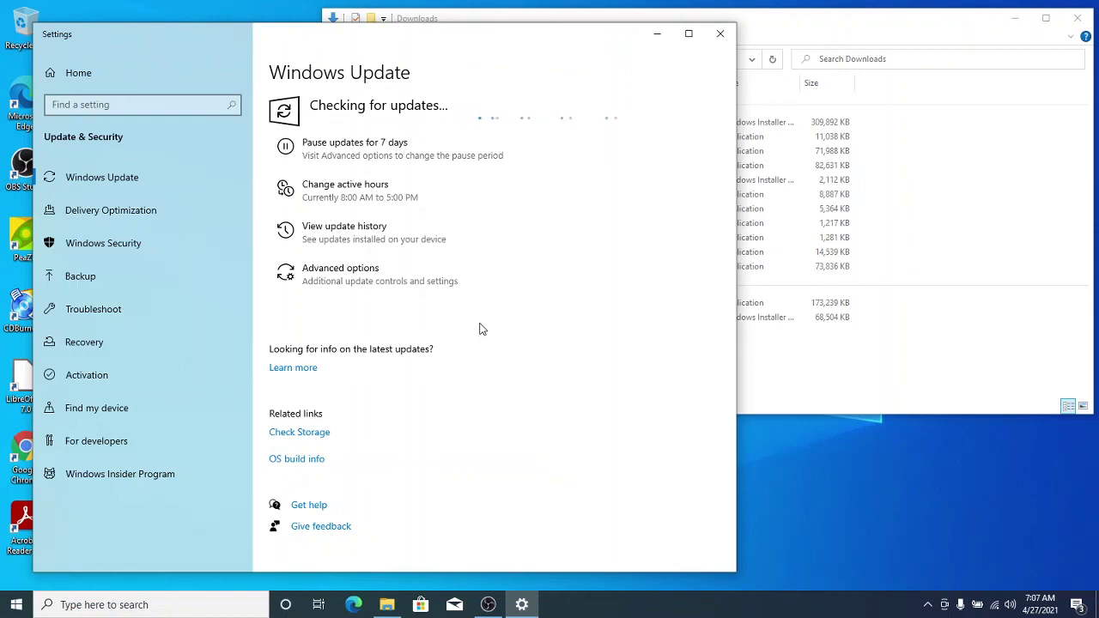
{"action": "left_click", "coordinate": [837, 356]}
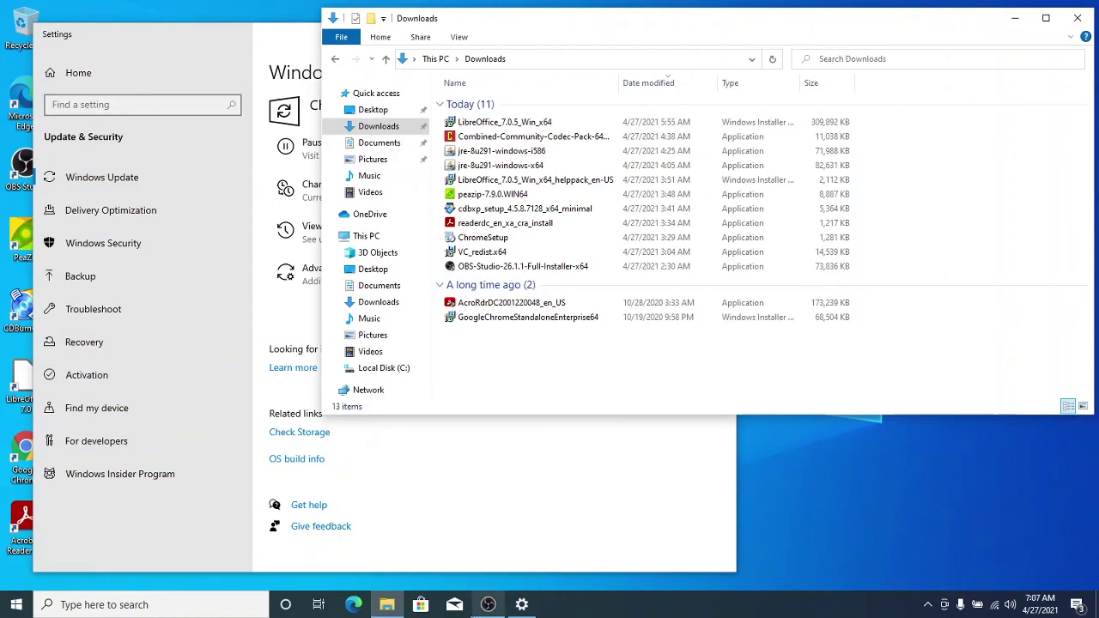
- Keep the 13-item Downloads window in front of the Windows Update settings
{"action": "mouse_move", "coordinate": [487, 606]}
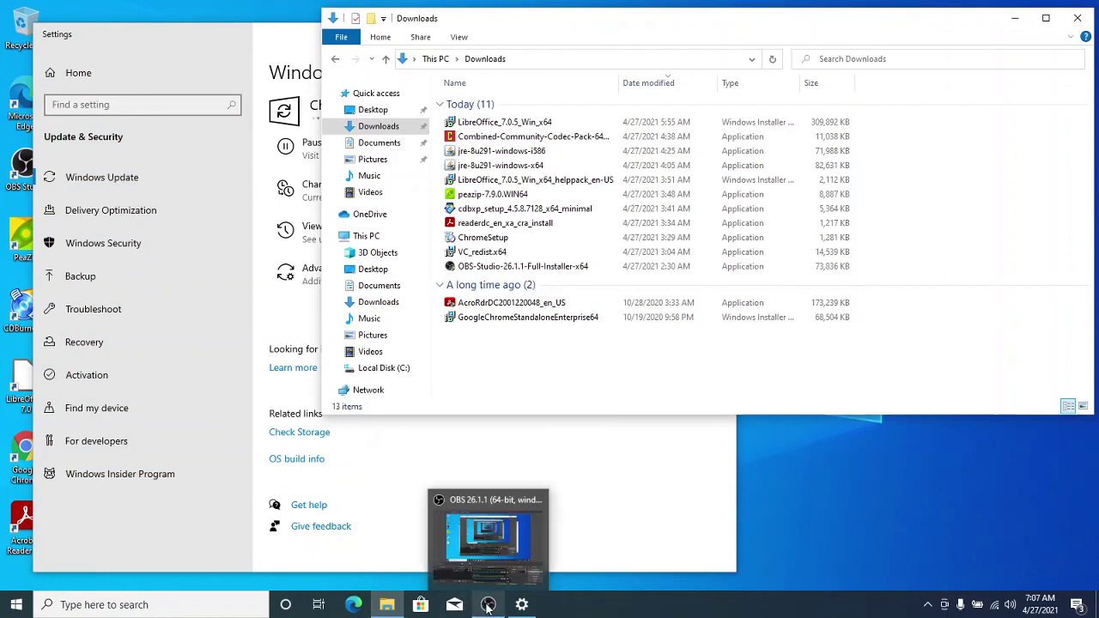